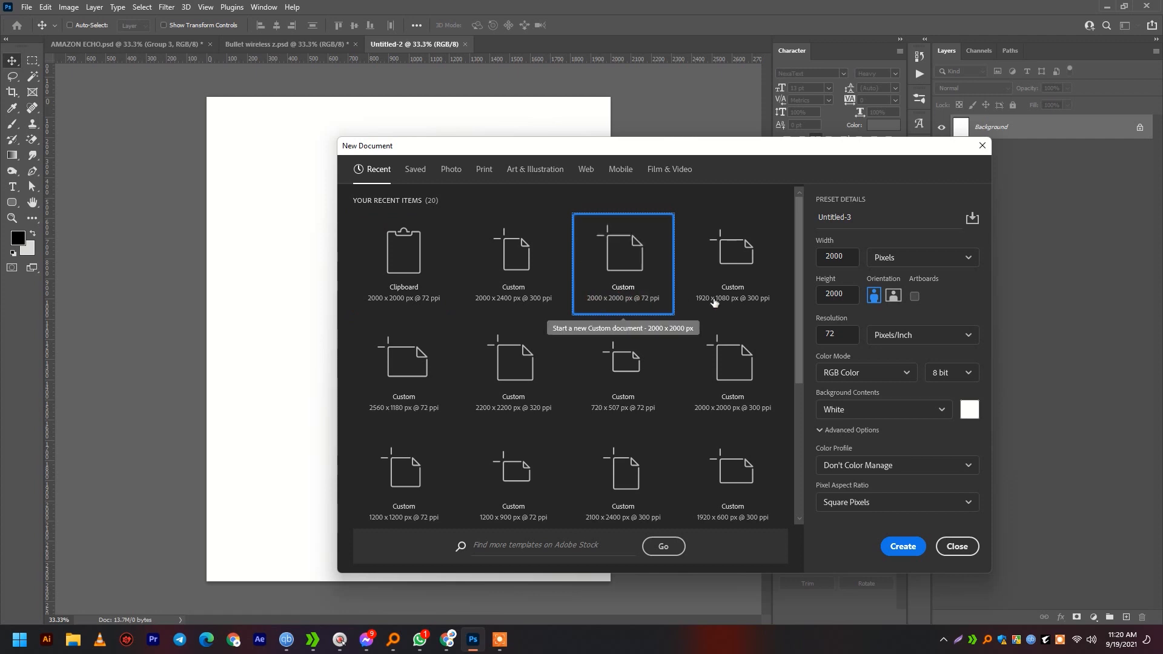
Step: Create a new 2000 x 2400 px RGB document at 300 ppi and close the blank Untitled-2 document
left_click(523, 300)
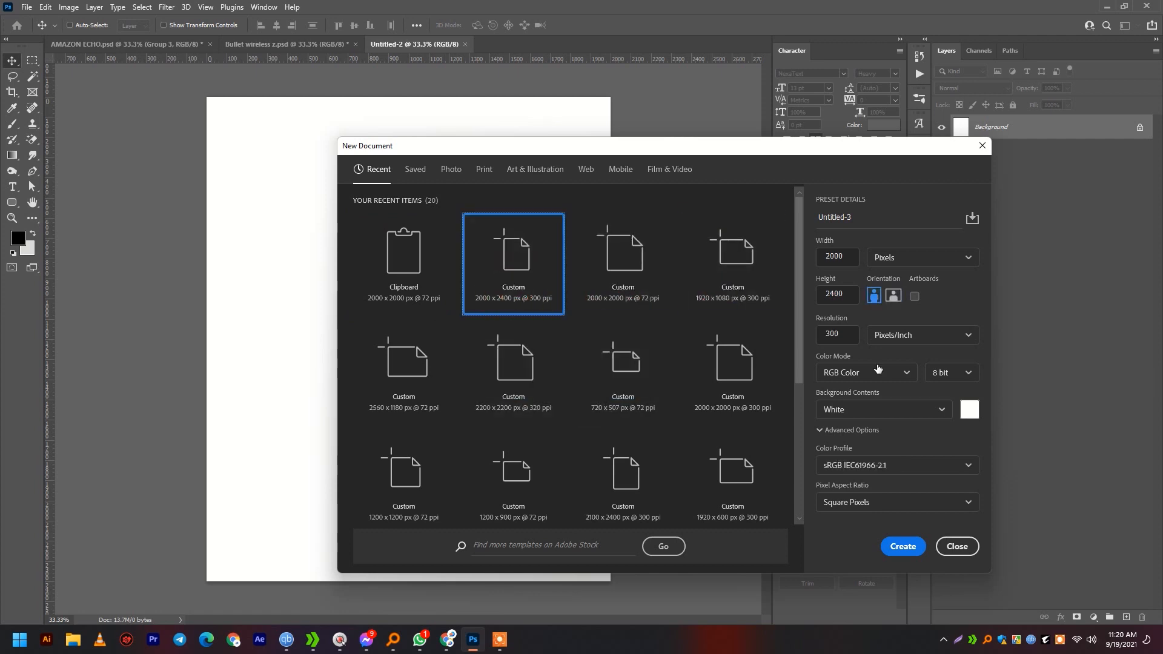
left_click(837, 365)
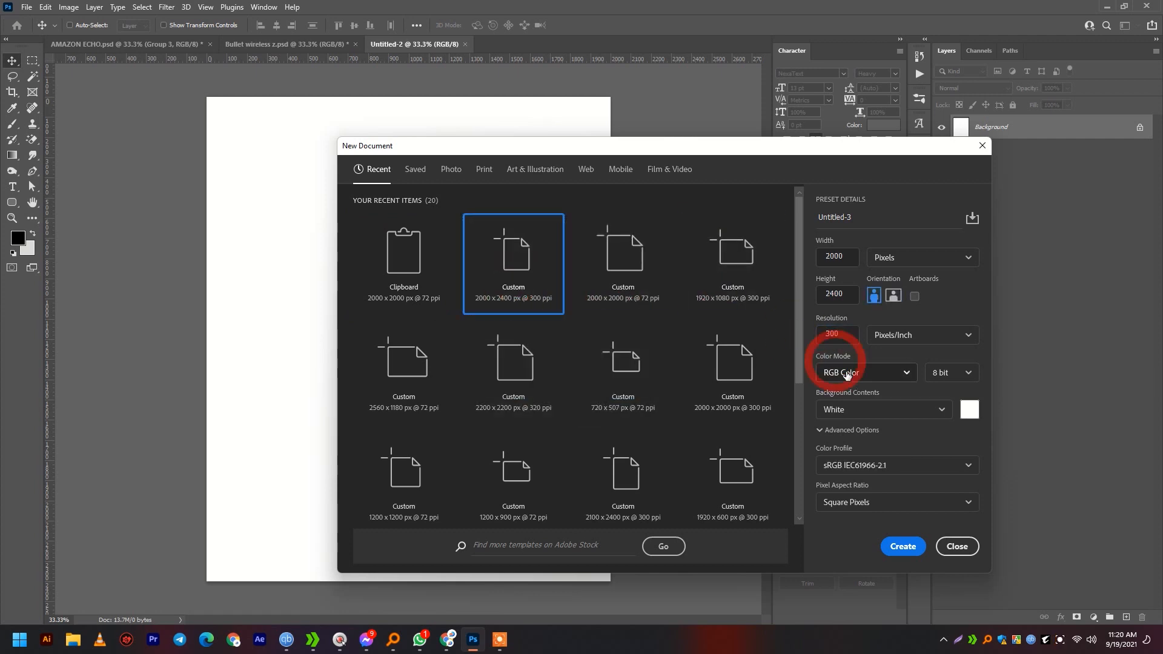
left_click(904, 548)
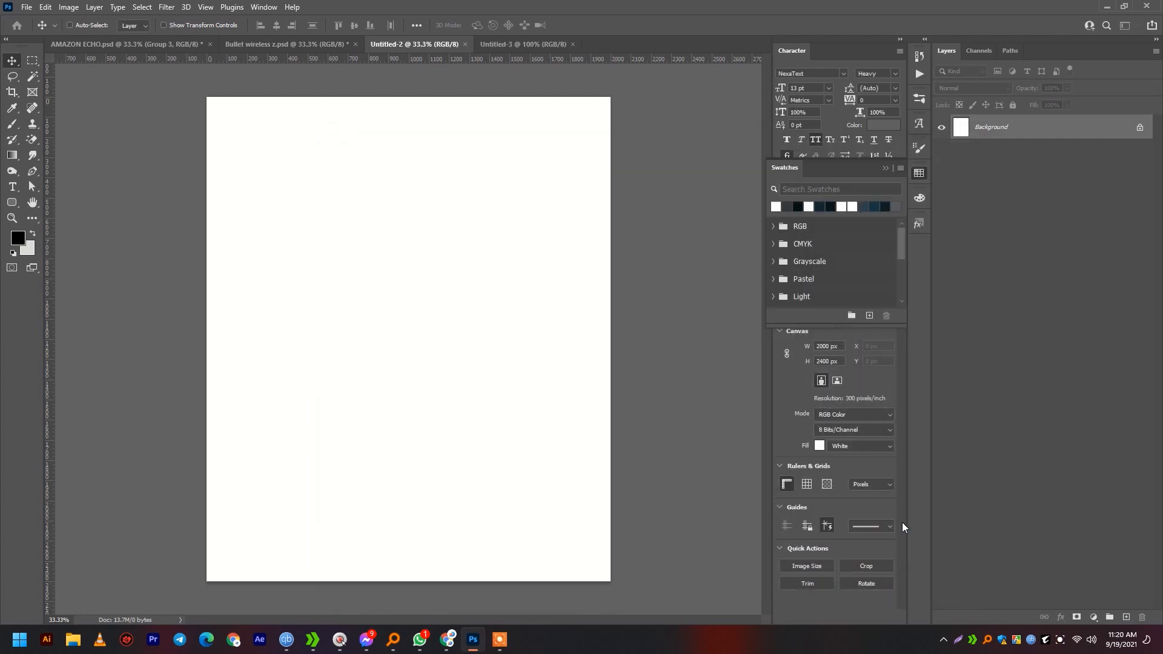
left_click(466, 45)
Step: Copy the enlarged black JBL Tune 215BT earphone image from the Chrome image results and paste it into the new Photoshop document
left_click(447, 640)
right_click(824, 295)
left_click(866, 436)
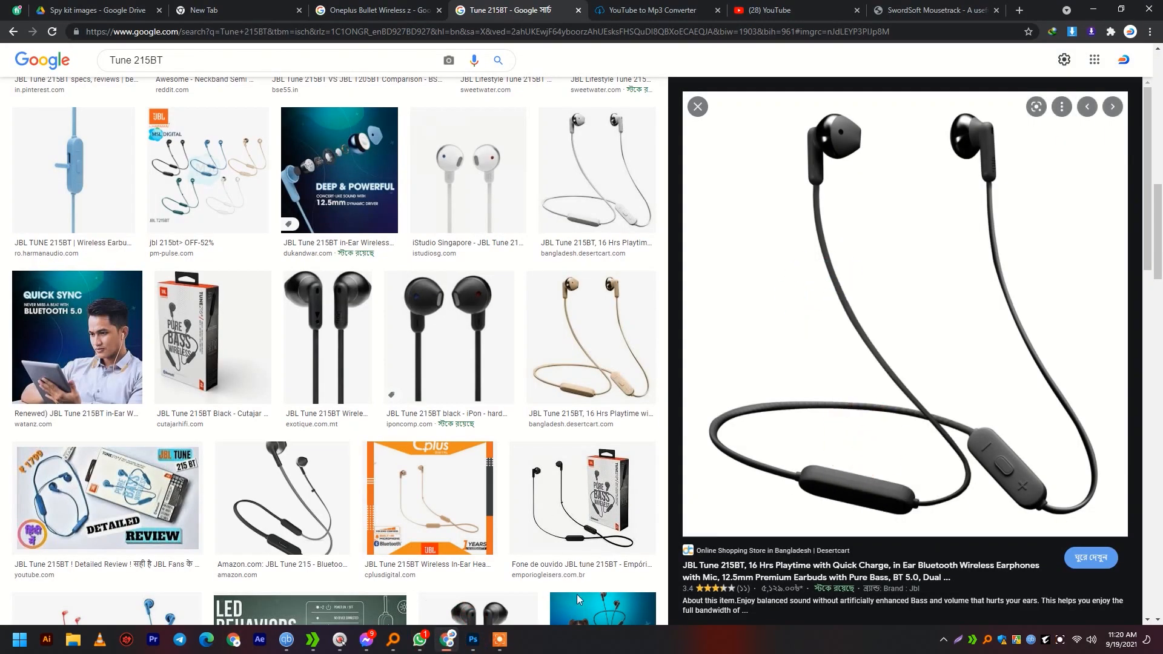
left_click(471, 641)
key("ctrl+v")
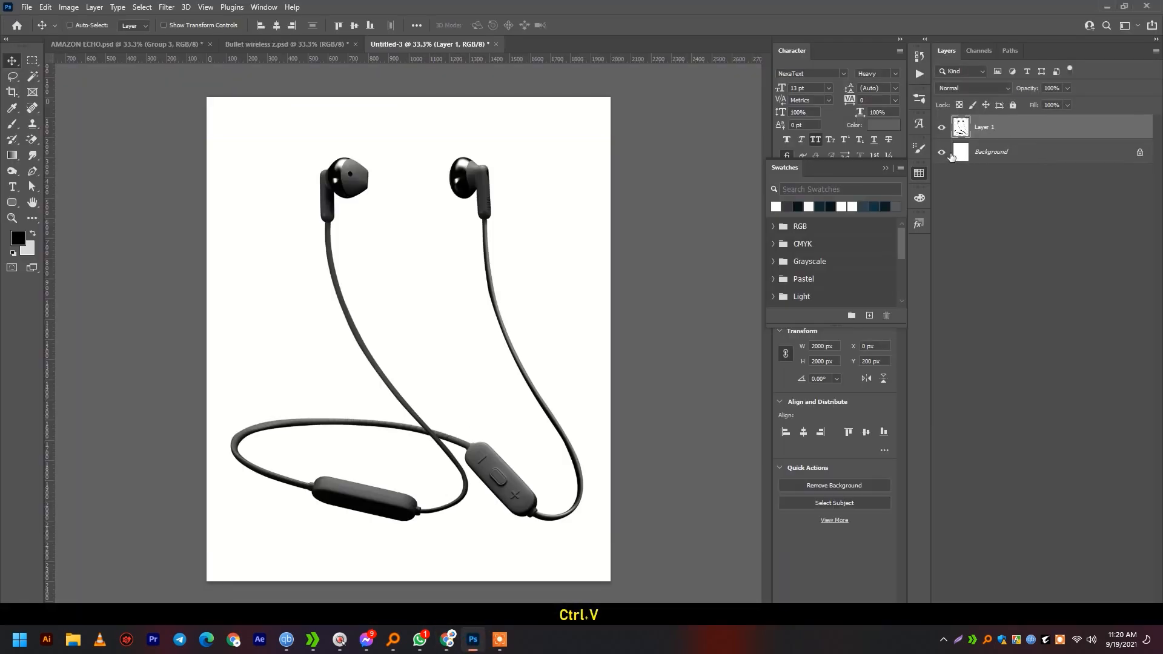
Step: Hide the Background layer and scale the pasted earphone image about its centre to about 1544 x 1544 px
left_click(944, 152)
key("ctrl+t")
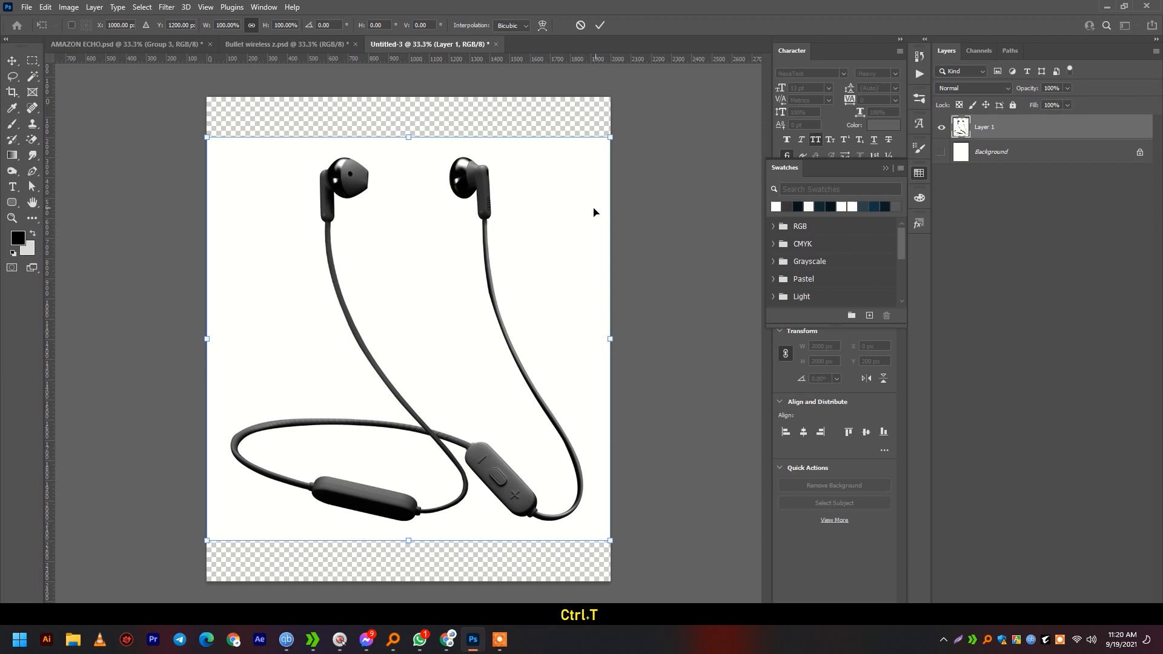
key("alt")
left_click_drag(413, 143, 415, 183)
key("Return")
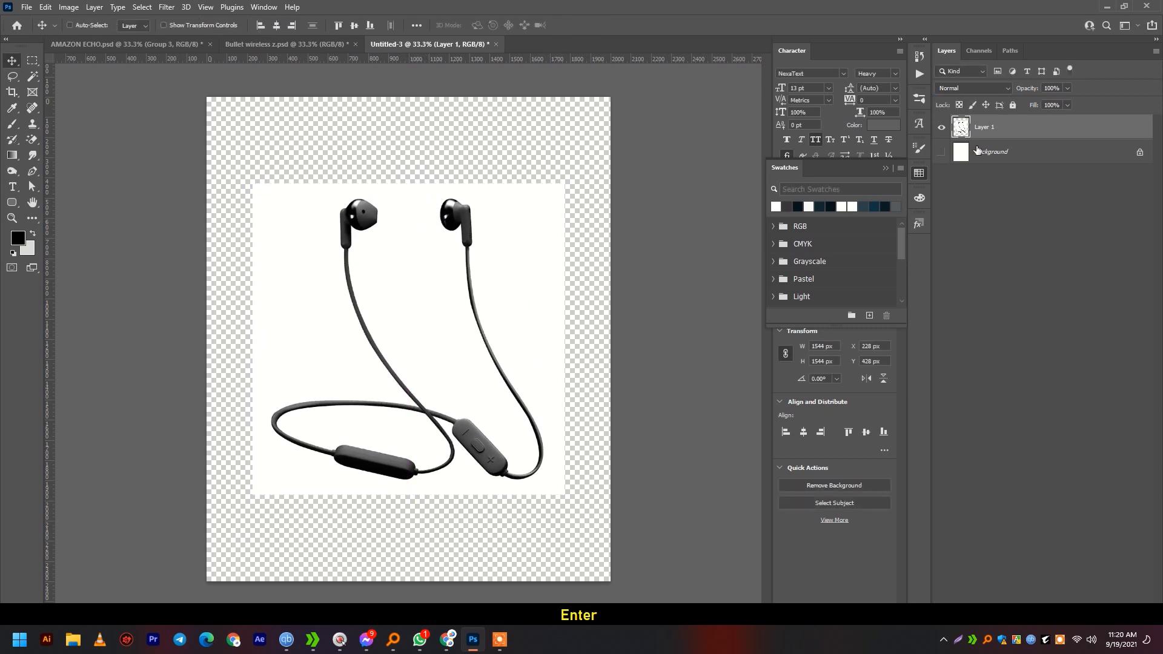
Step: Remove the white areas around the earphones and inside the cable loop with the Magic Eraser
left_click(33, 140)
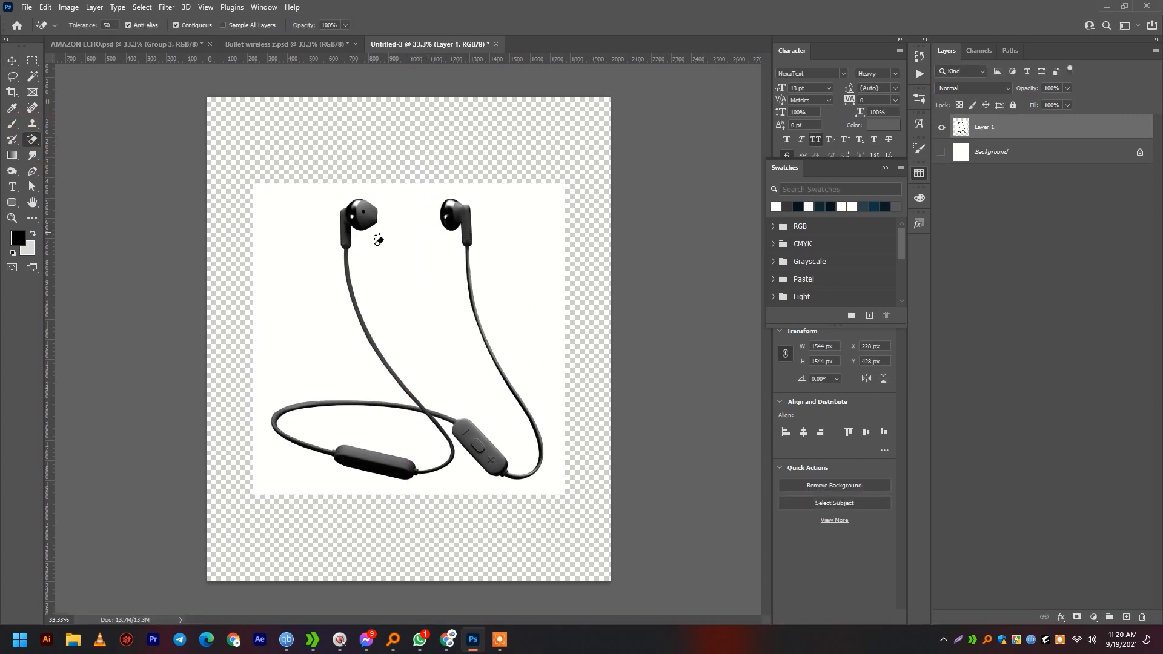
left_click(434, 275)
left_click(412, 441)
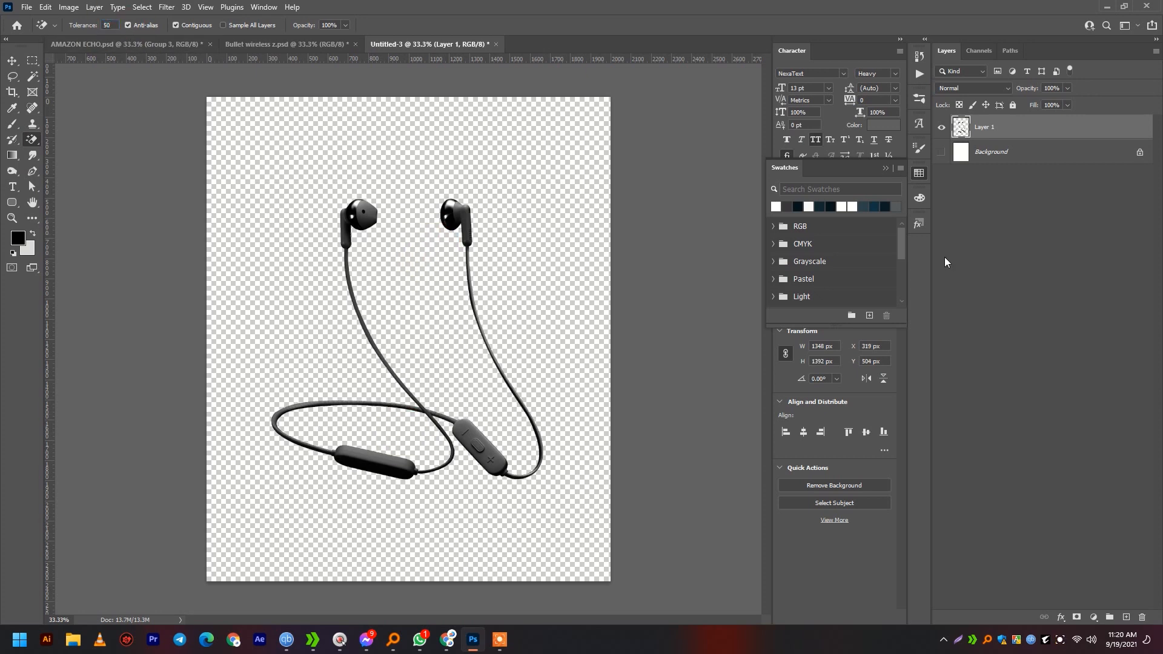
Step: Show the Background layer again, make it the active layer and clear the selection around the earphones
left_click(966, 137, "ctrl")
left_click(941, 152)
left_click(984, 152)
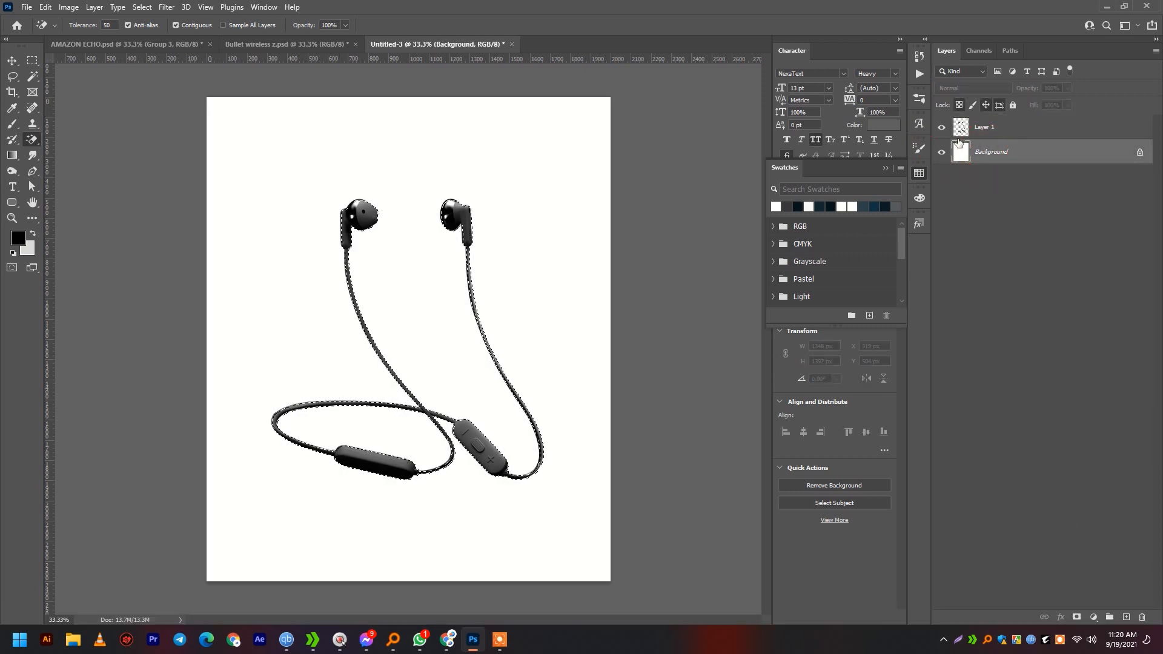
left_click(32, 60)
key("ctrl+d")
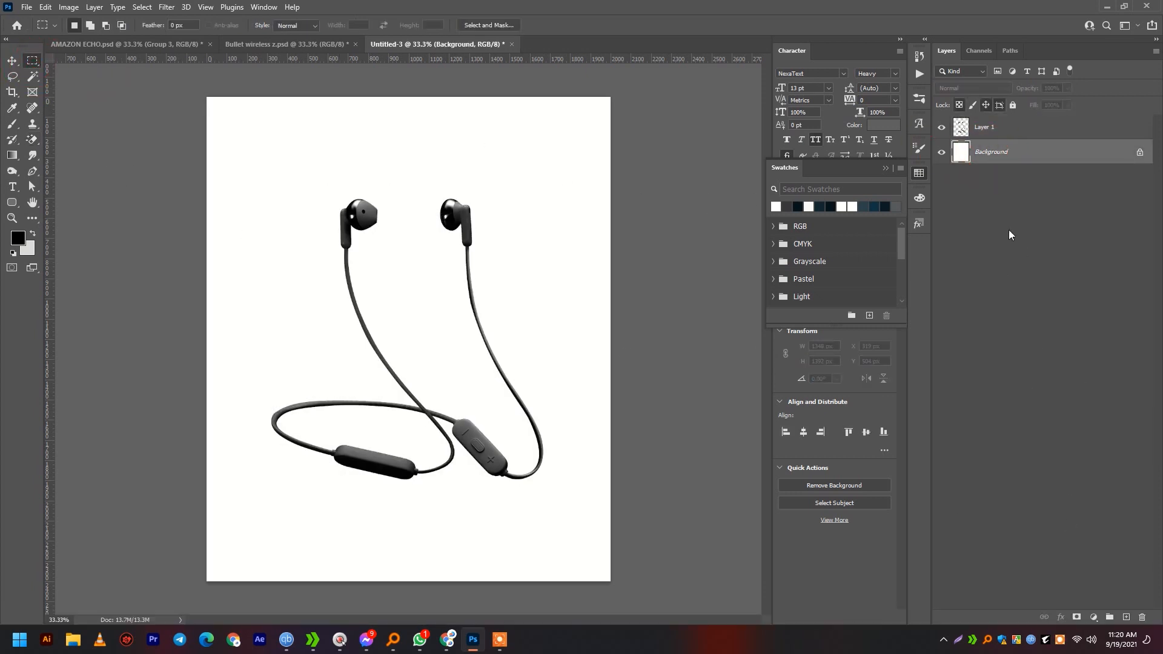
Step: Add a black Solid Color fill layer between the Background and the earphone layer
left_click(1095, 617)
left_click(1092, 402)
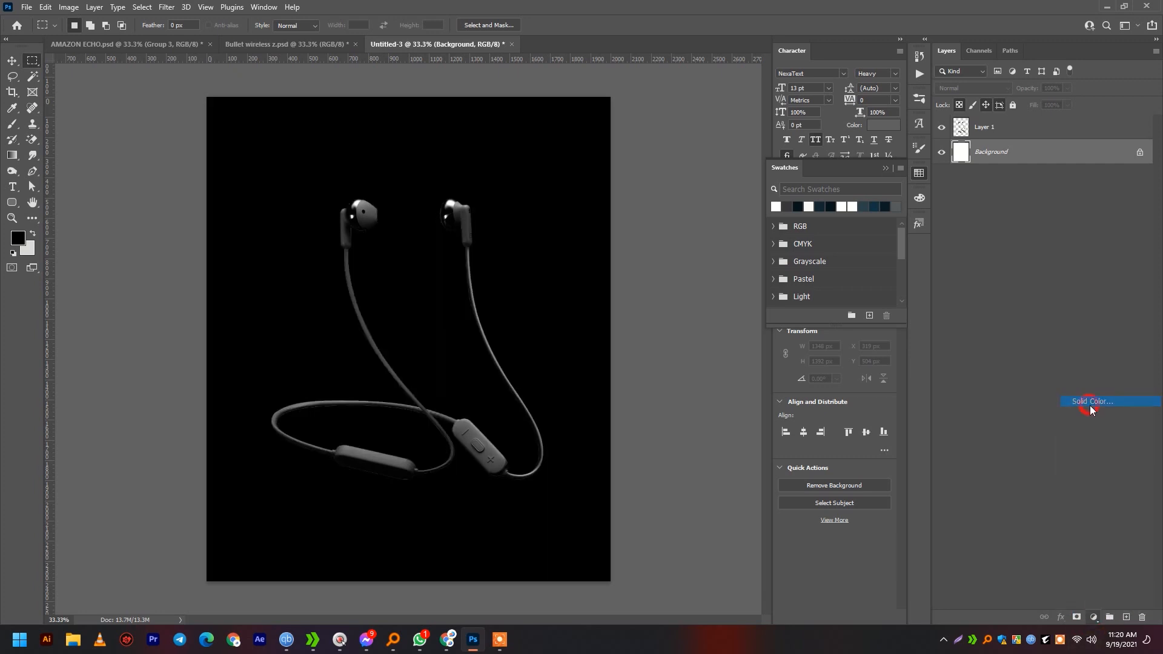
left_click(998, 352)
Step: Load the earphone layer's outline as a selection and turn it into a layer mask on that layer
scroll(456, 420, "up", 6)
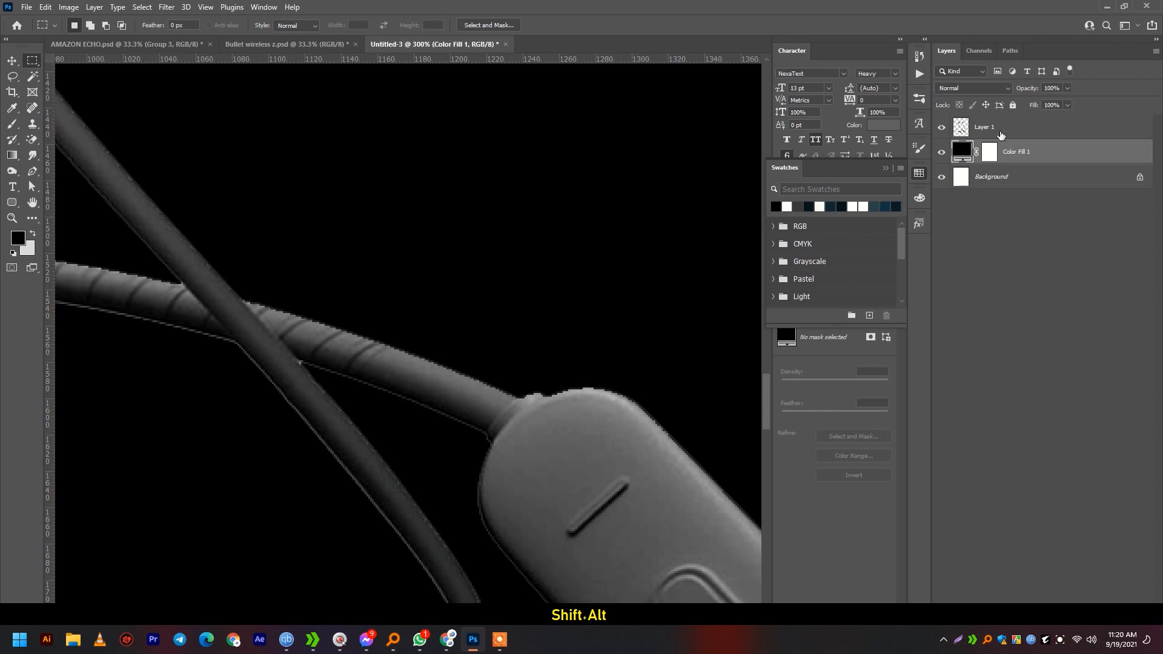
left_click(1000, 132)
left_click(970, 137, "ctrl")
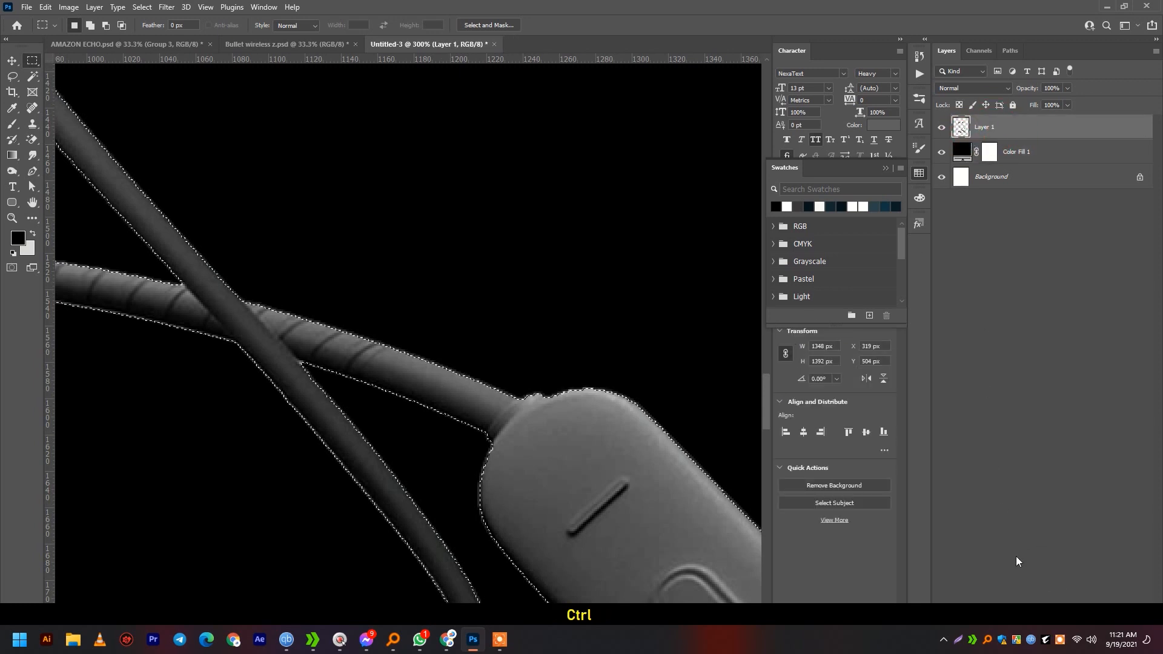
left_click(1074, 617)
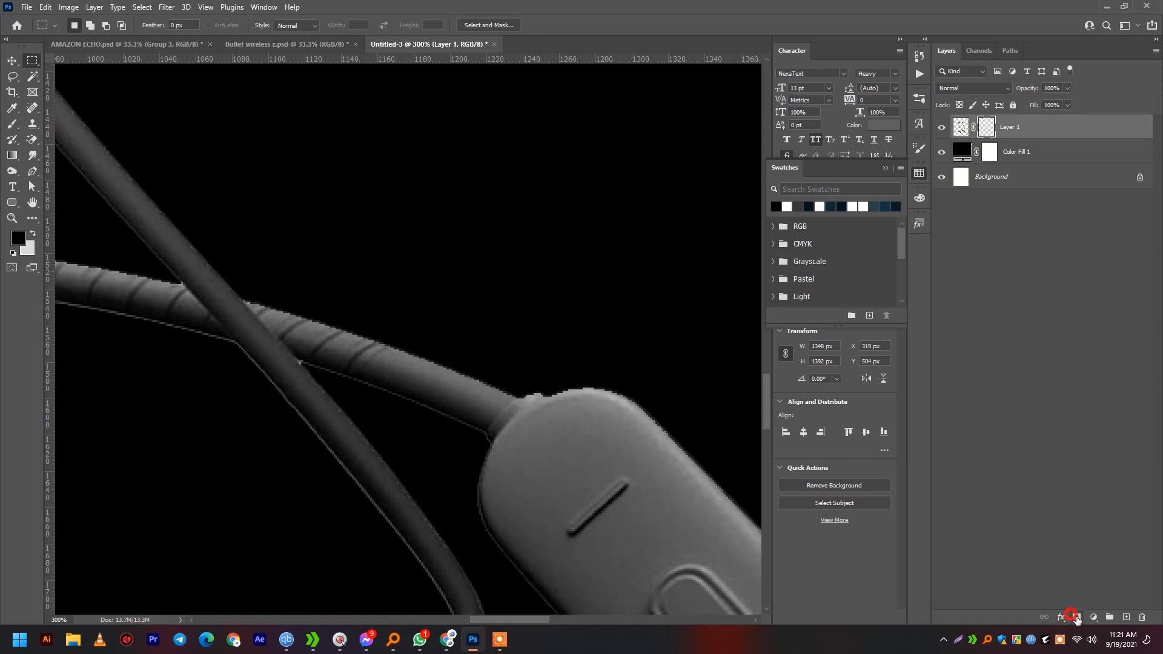
scroll(516, 450, "down", 7)
scroll(516, 450, "up", 1)
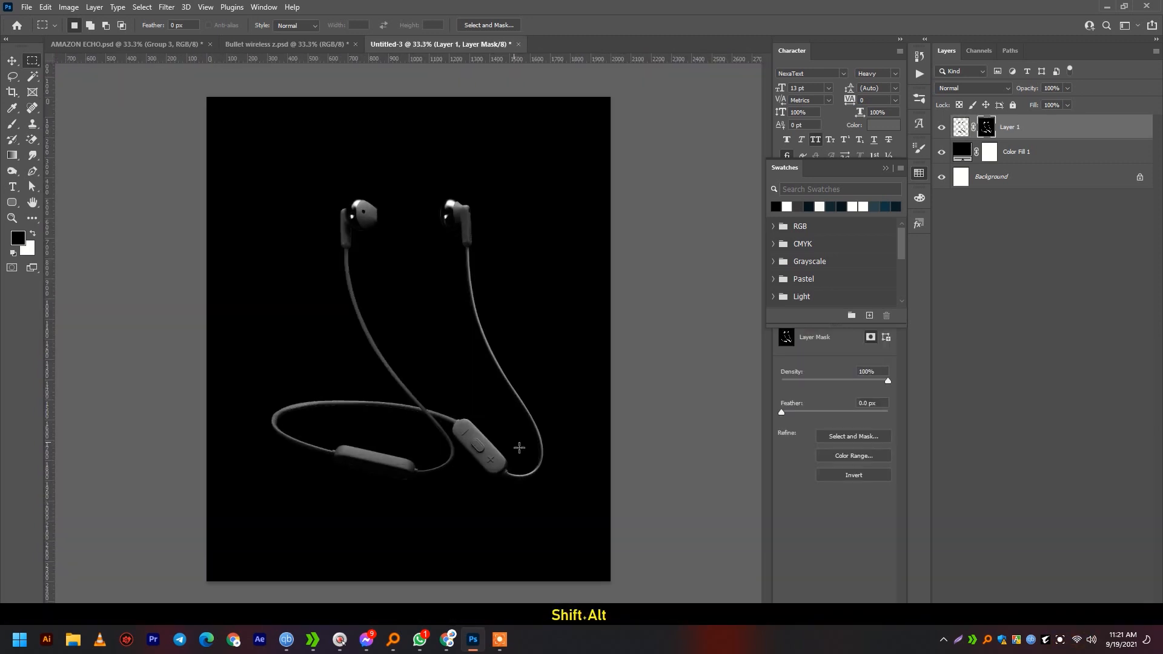
Step: Refine the earphone layer's mask in Select and Mask by raising Smooth, Feather and Contrast slightly
double_click(996, 132)
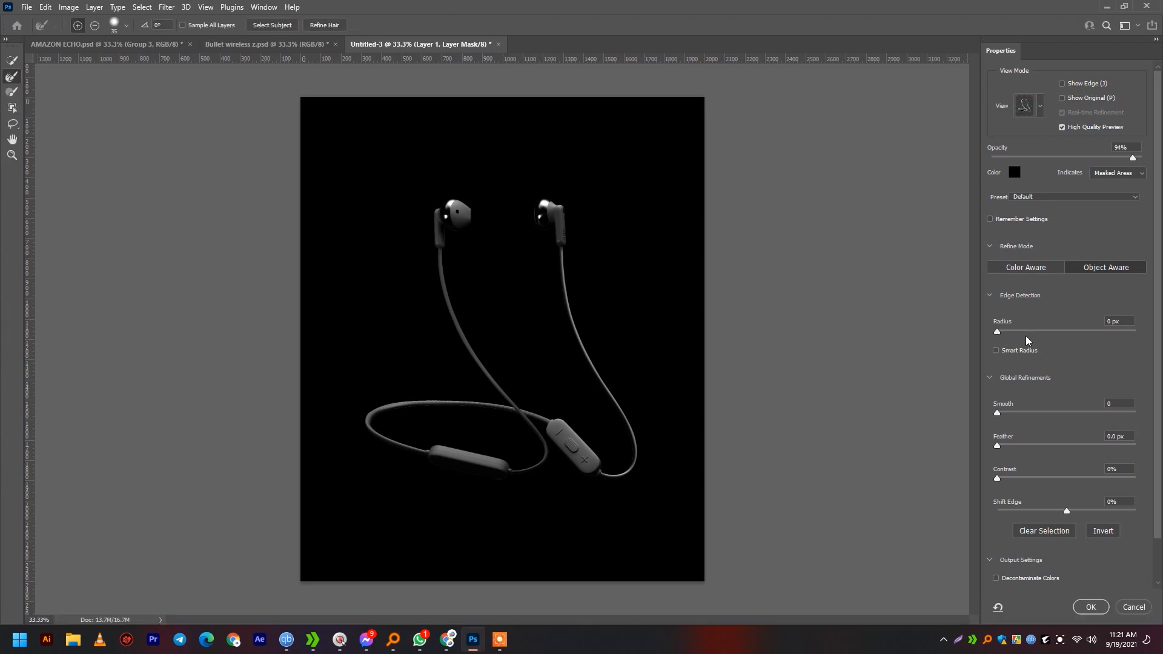
left_click(1008, 418)
left_click_drag(1007, 445, 1015, 445)
left_click(1013, 448)
left_click(1024, 479)
left_click(1089, 608)
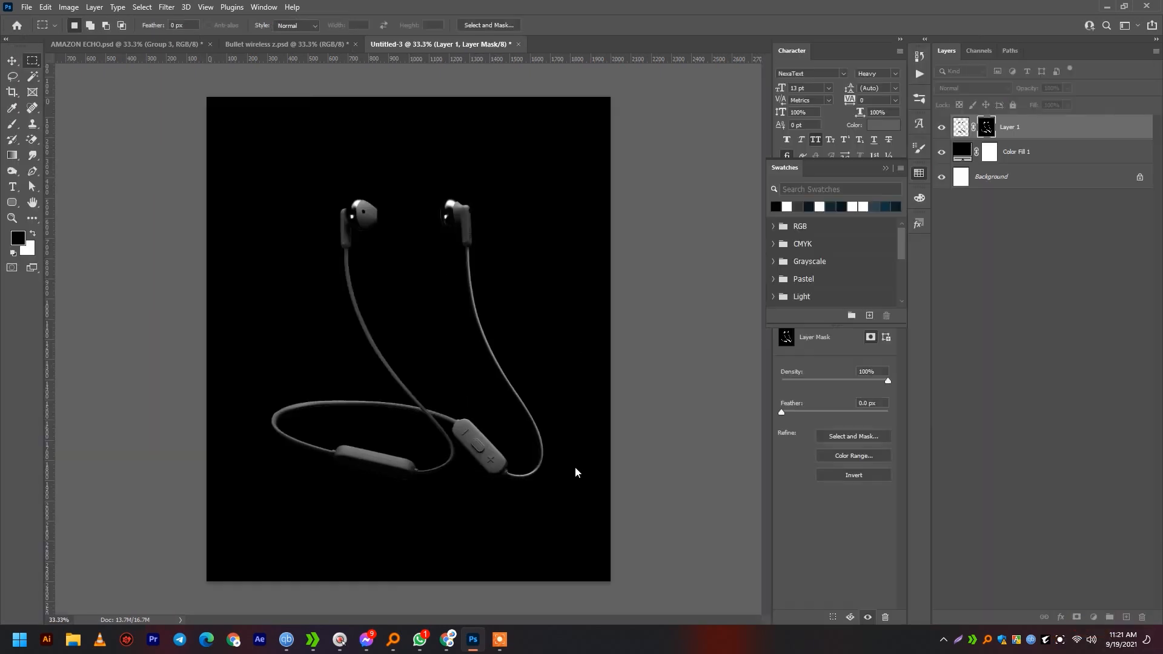
Step: Delete the black fill layer and add a new black Solid Color fill layer above the Background
left_click(1021, 152)
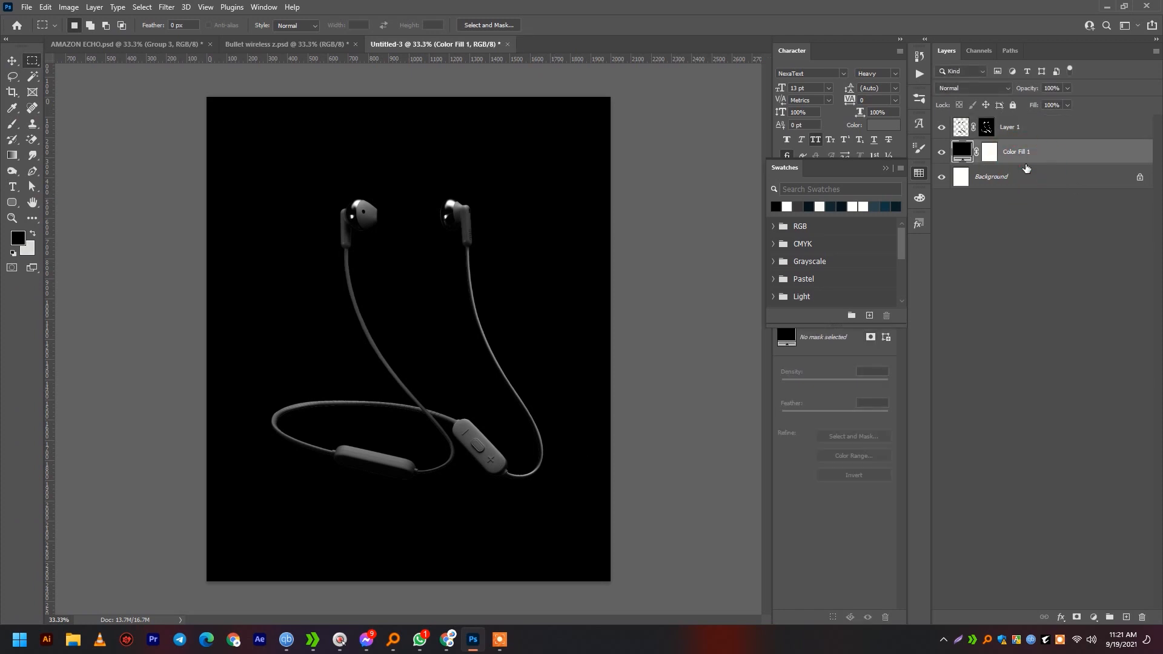
key("BackSpace")
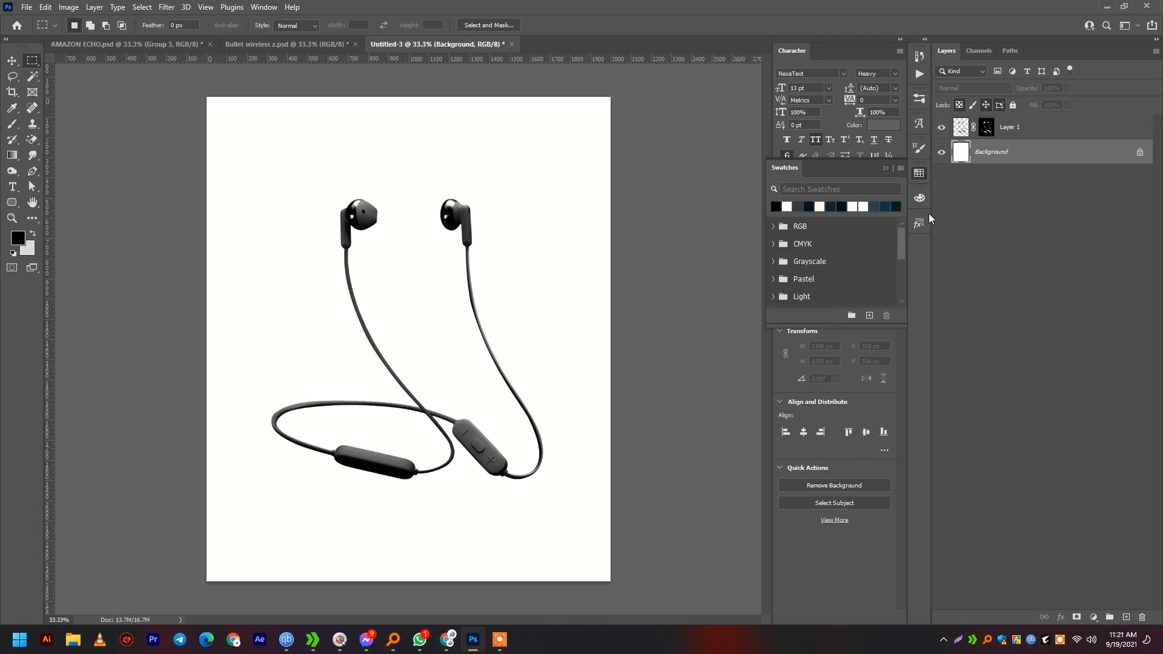
left_click(1094, 616)
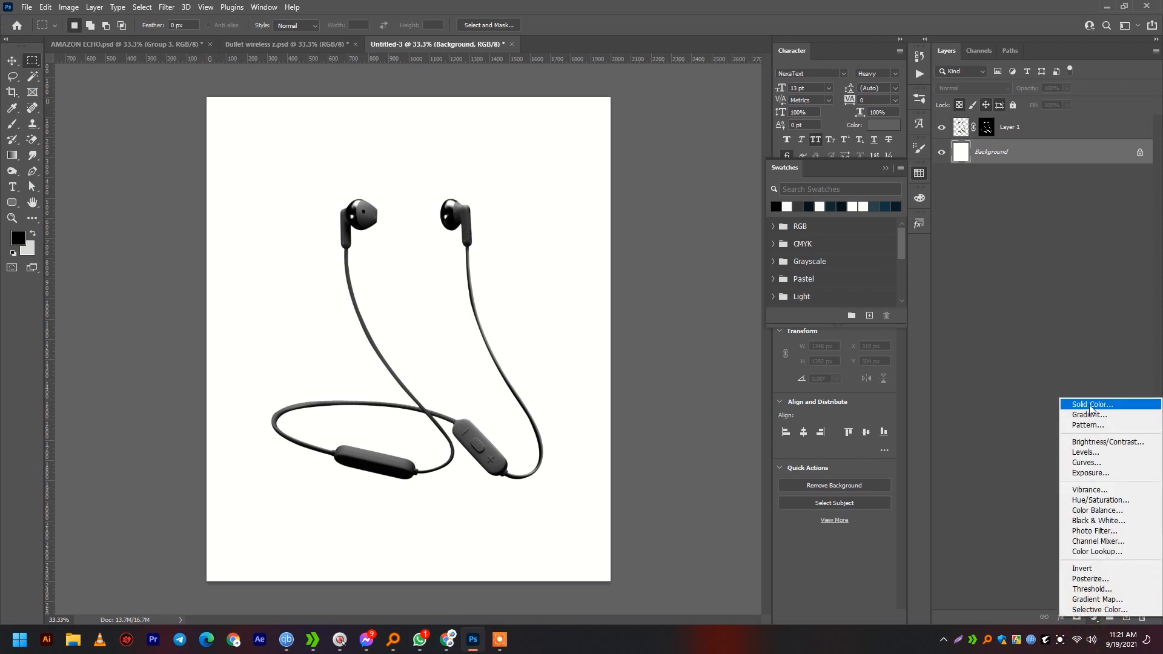
left_click(1084, 404)
left_click(999, 355)
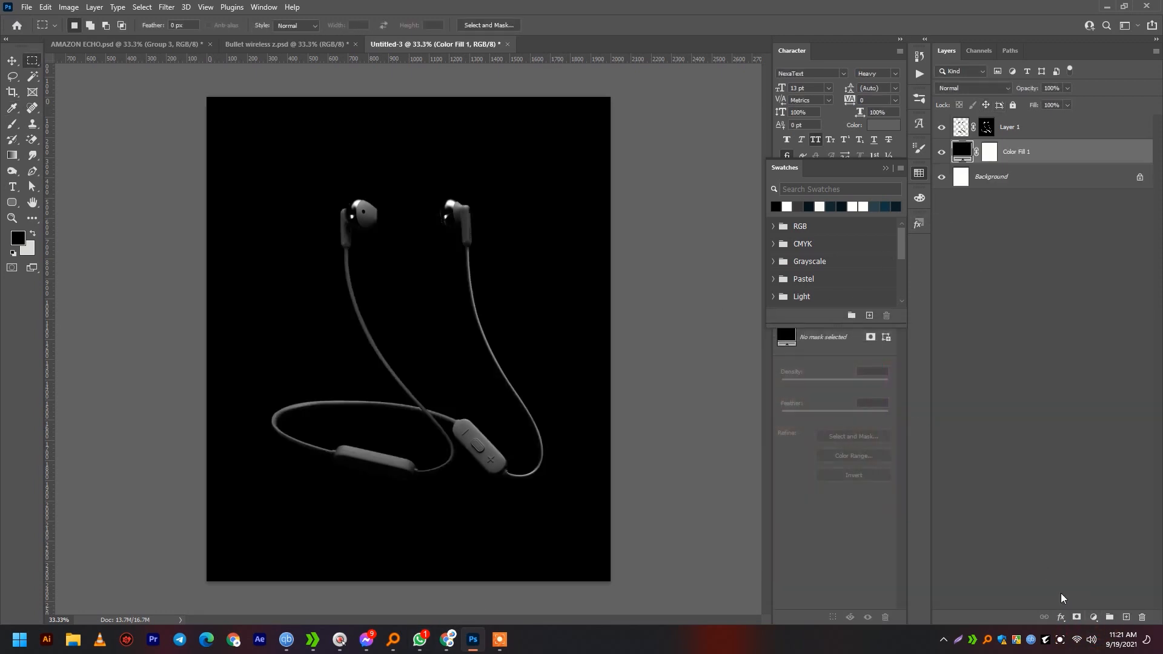
left_click(1061, 616)
left_click(1092, 574)
left_click(930, 250)
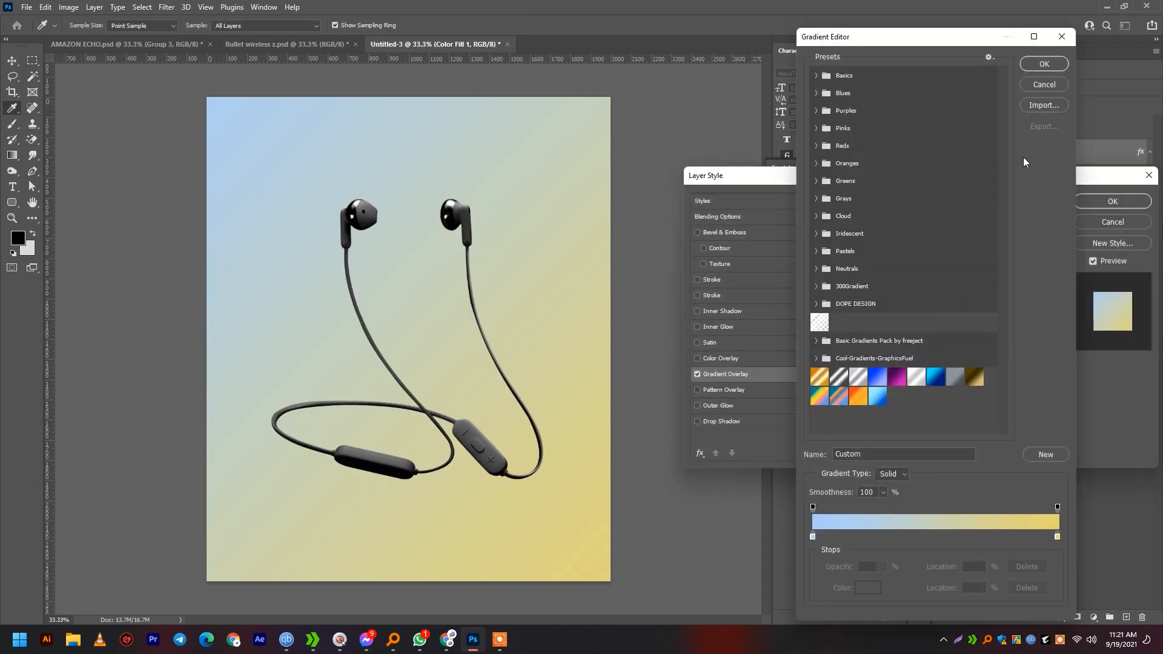
left_click(1045, 88)
Step: Switch to Chrome and search Google Images for "2021 gradient" in a new tab
left_click(448, 640)
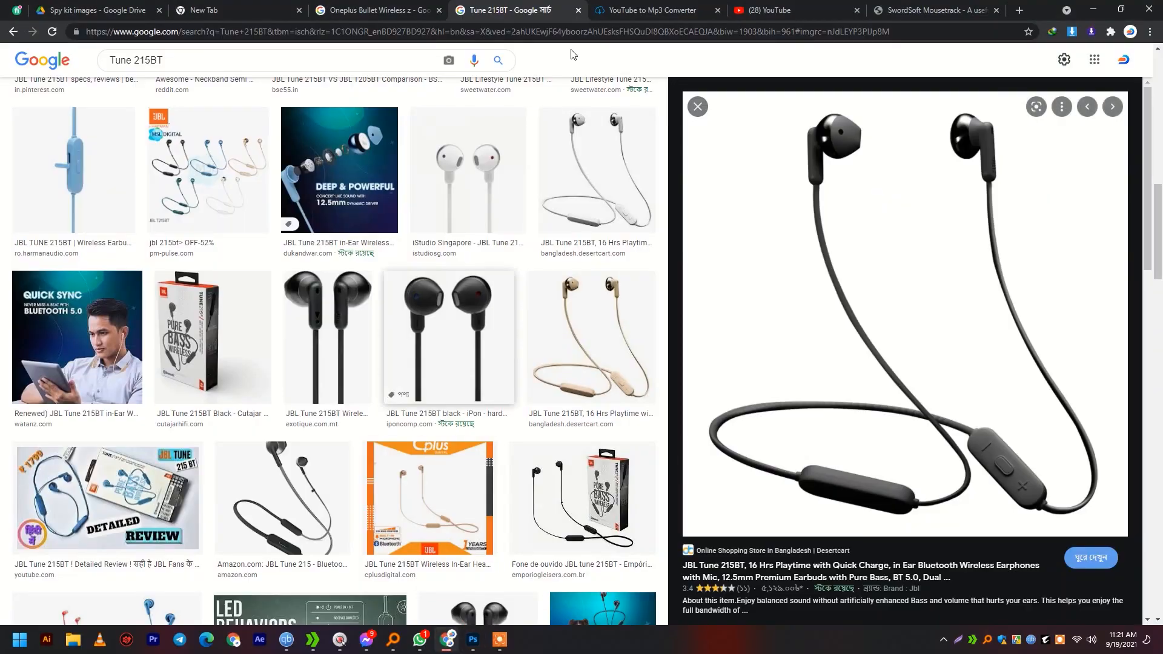
left_click(1021, 8)
type("2")
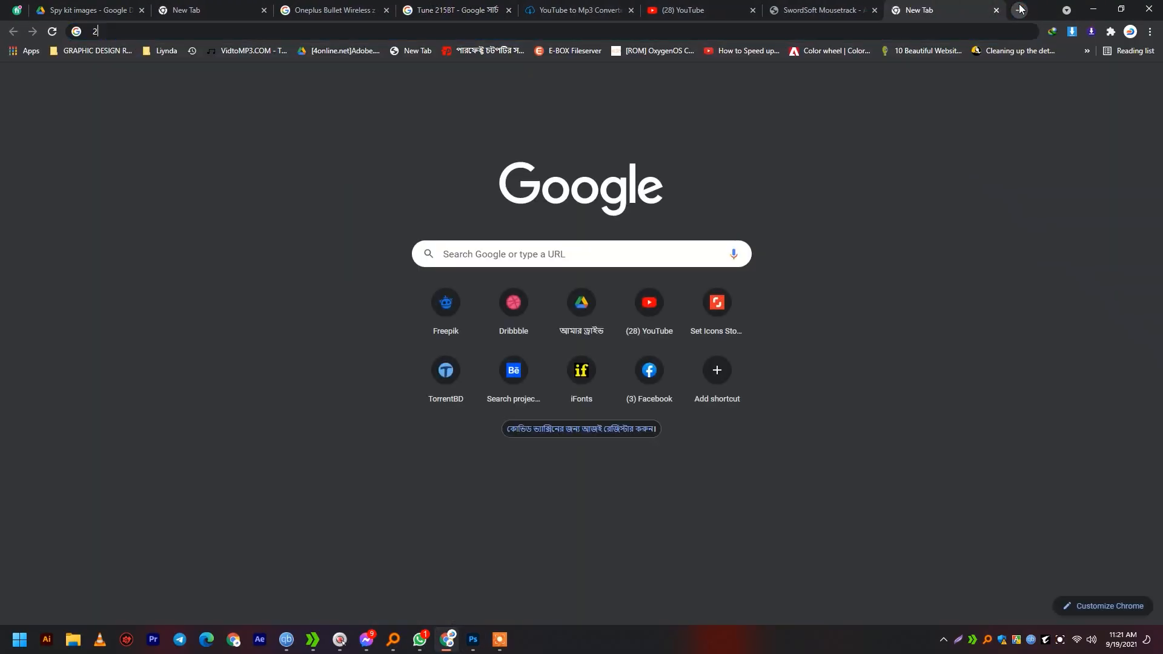
type("021 gra")
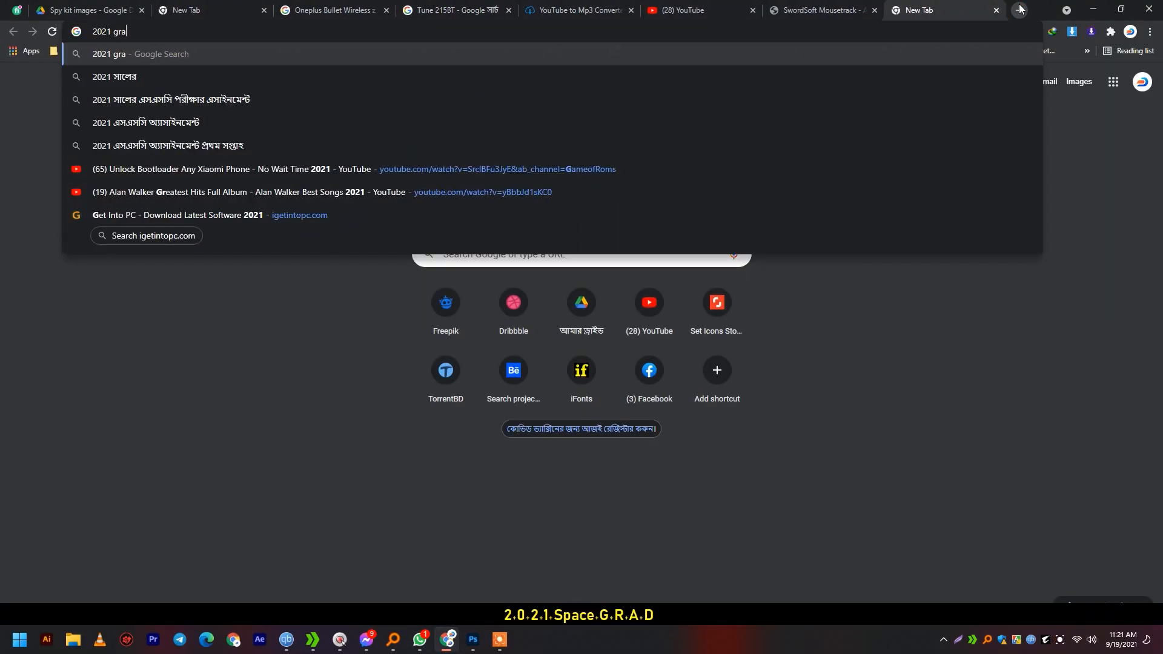
type("dient t")
key("BackSpace")
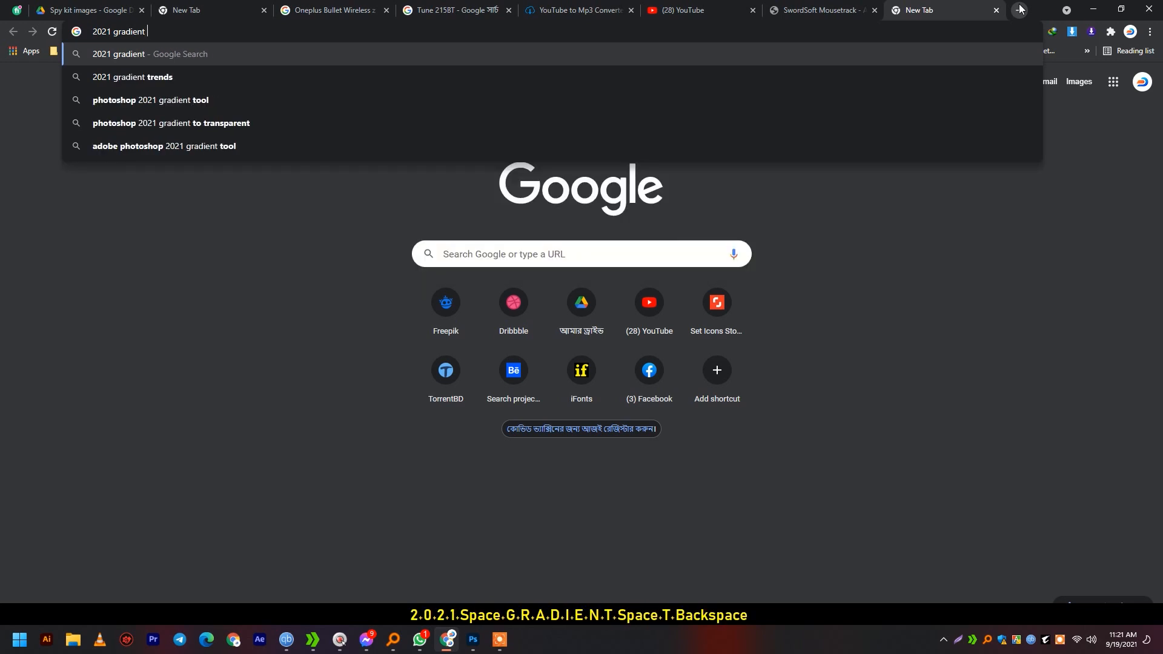
key("Return")
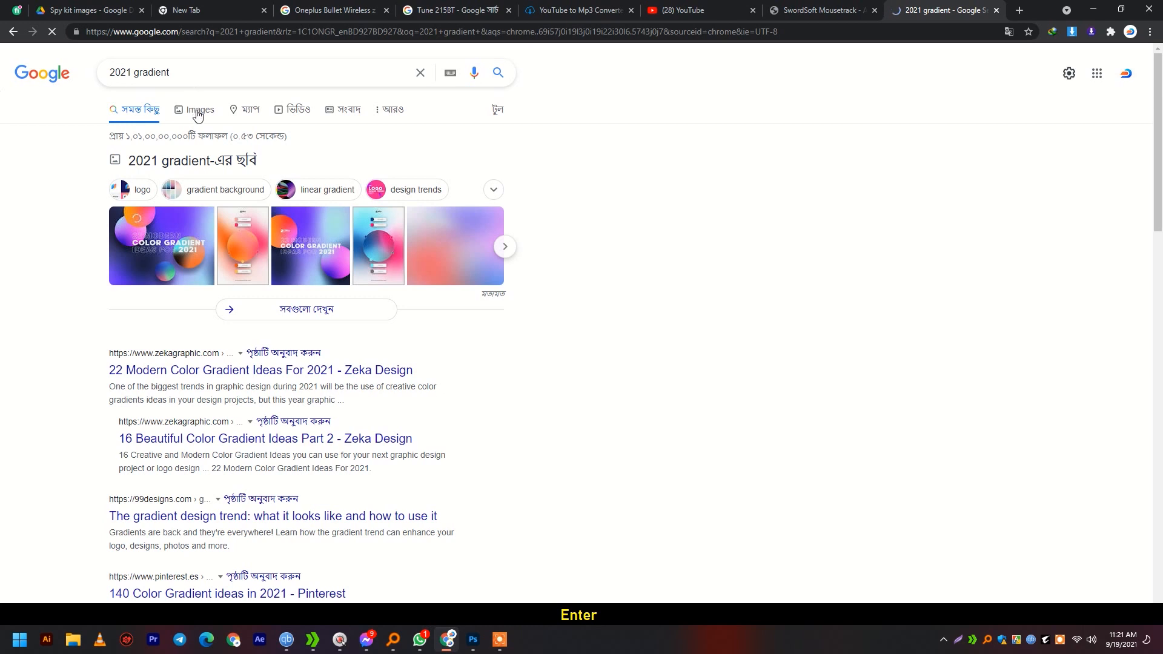
left_click(195, 110)
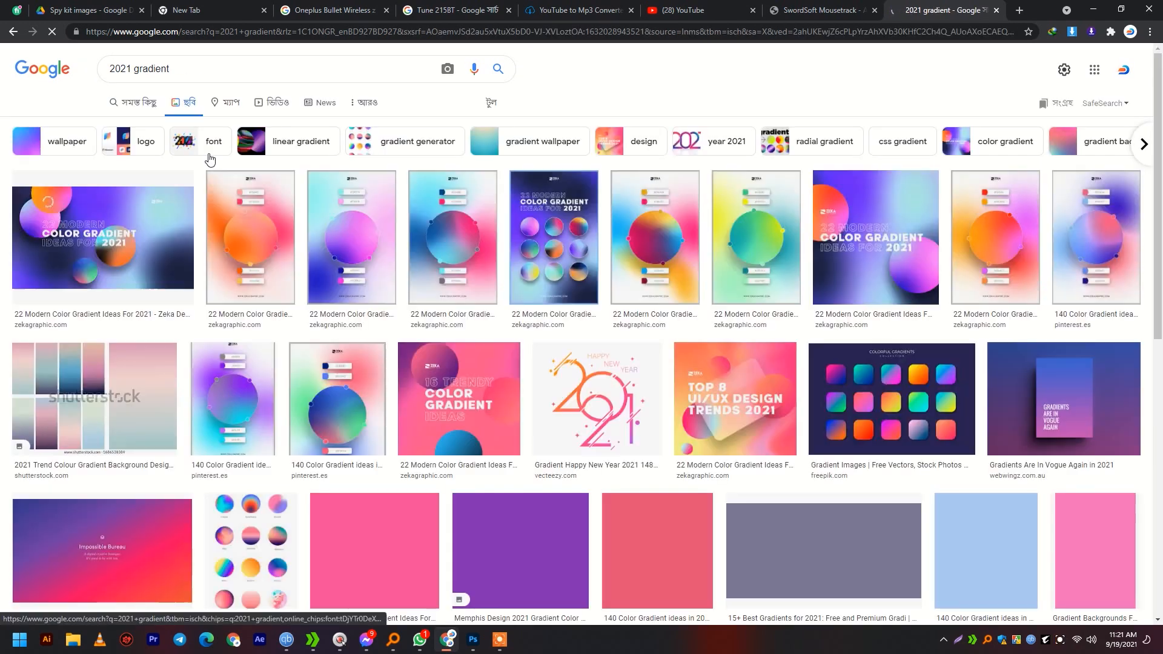
Step: Copy the "22 Modern Color Gradient Ideas For 2021" image, cancel Photoshop's open layer style and paste it above the black fill layer
left_click(136, 238)
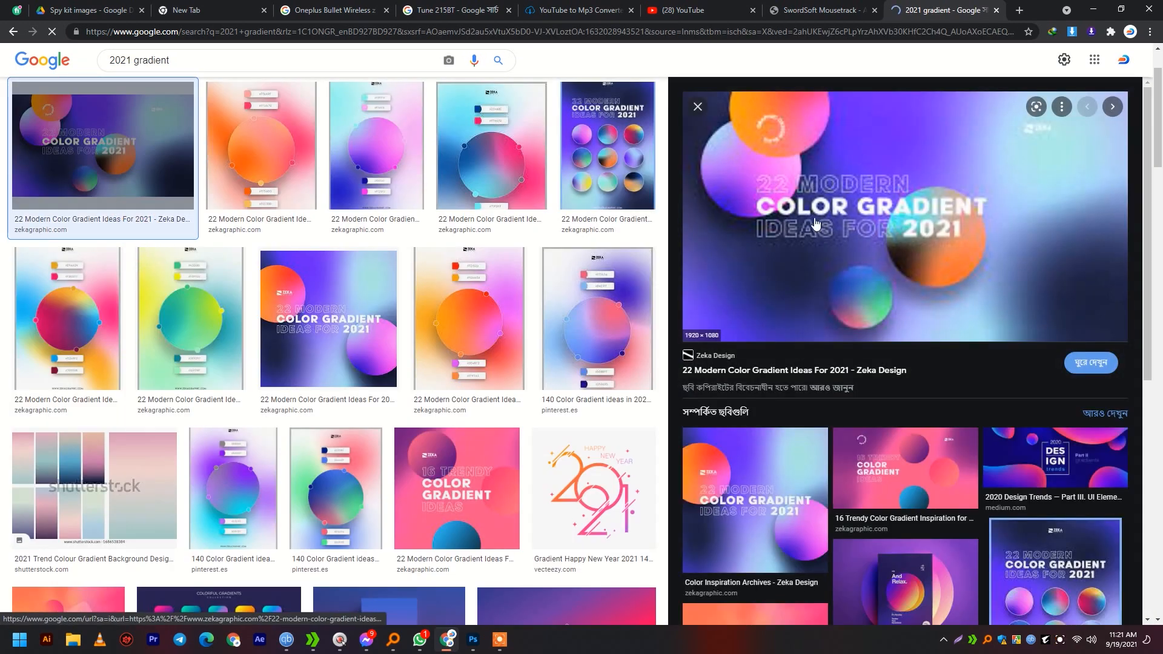
right_click(883, 175)
left_click(920, 317)
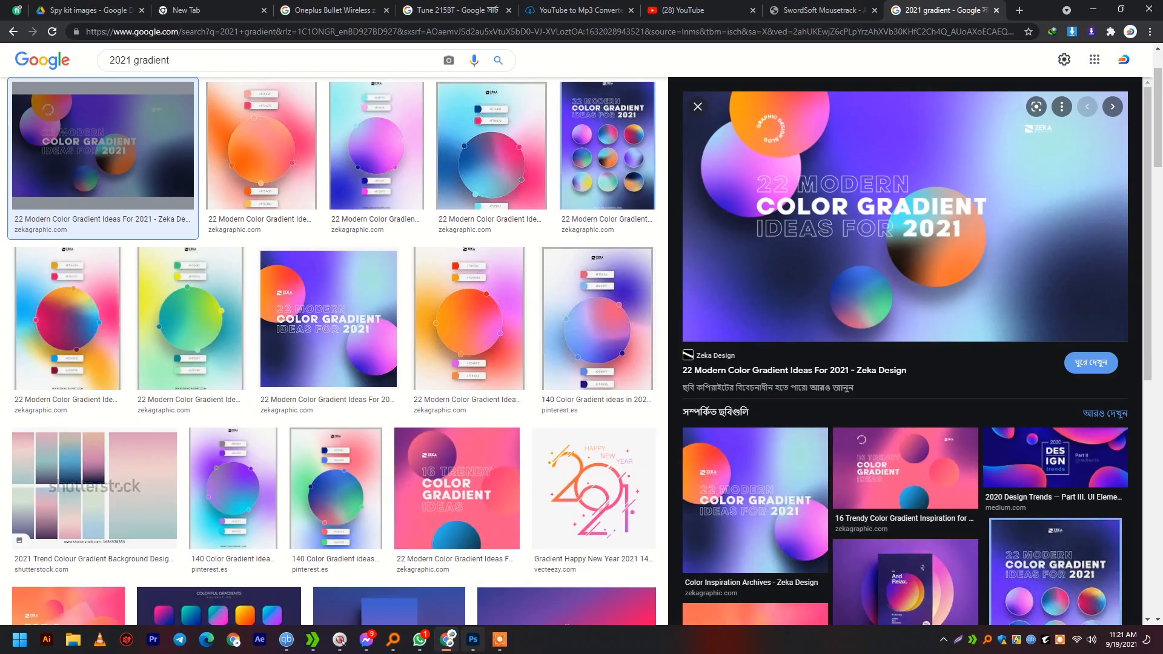
left_click(473, 639)
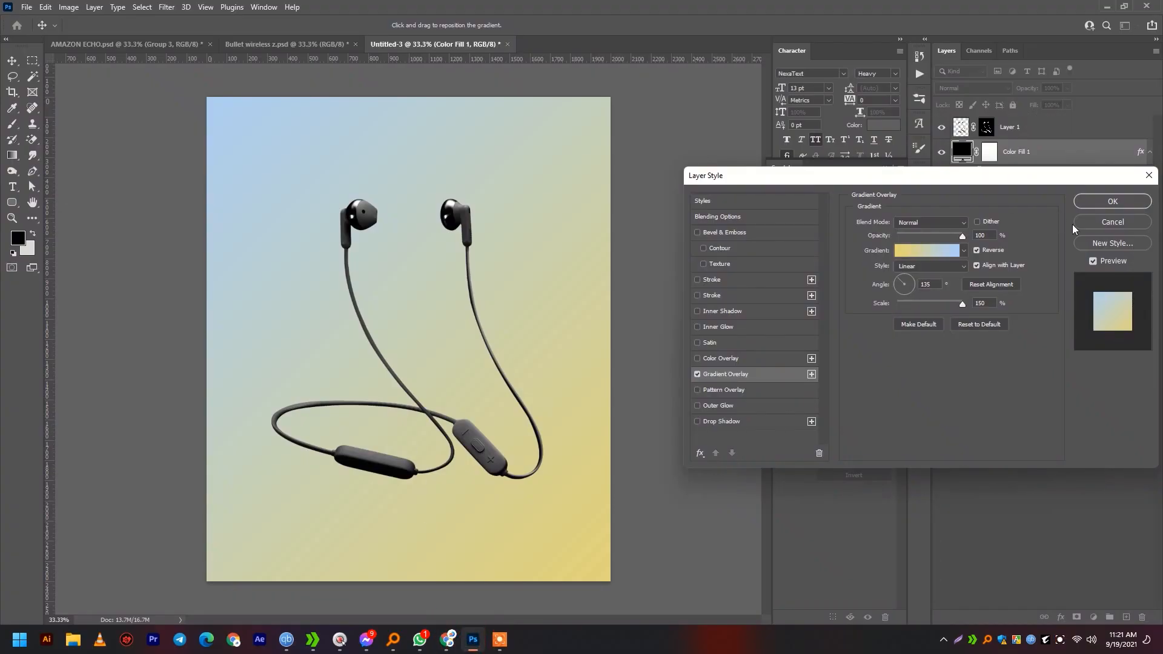
key("ctrl")
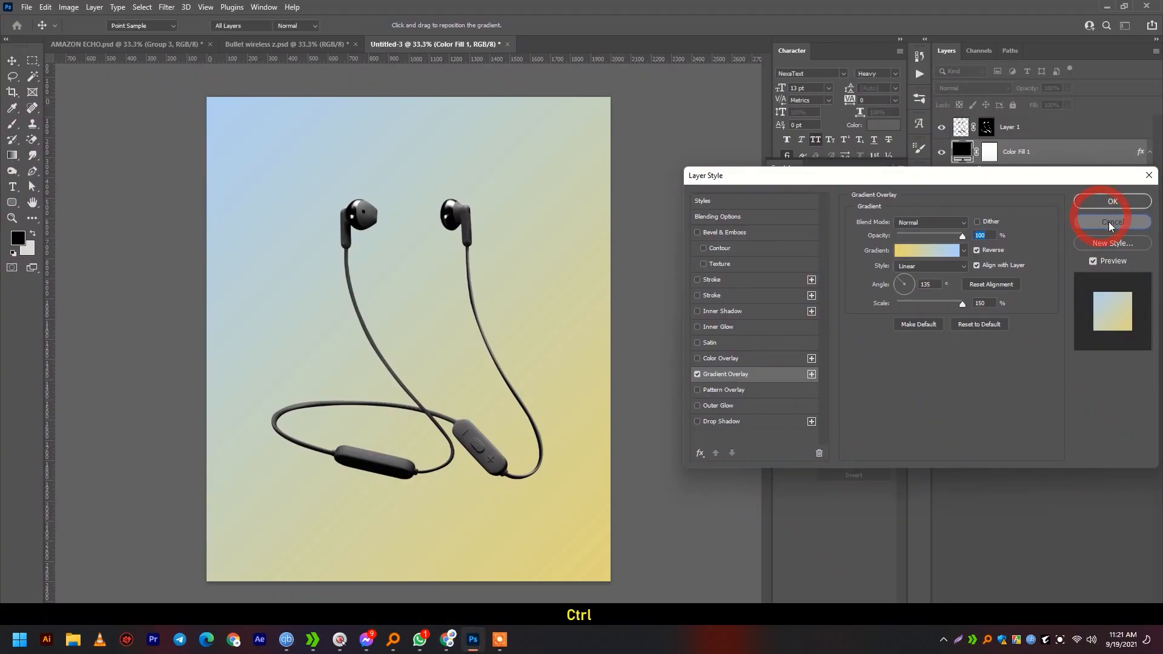
left_click(1084, 222)
key("ctrl+v")
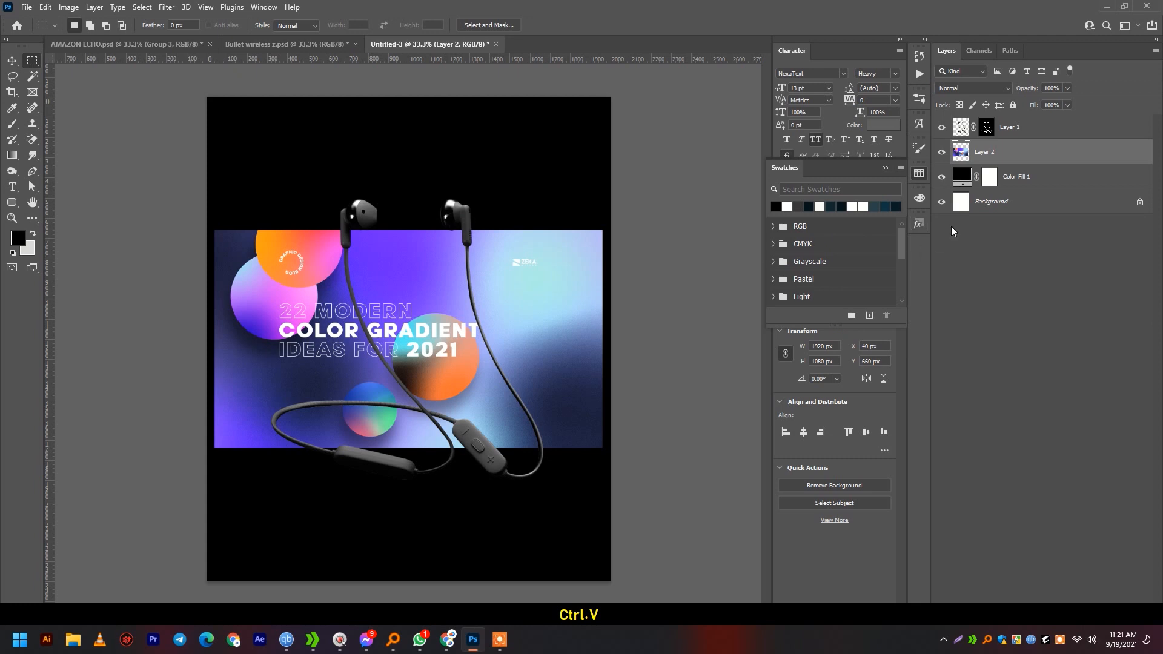
Step: Select the black fill layer, take the Photoshop window out of its maximized state and stretch it across the screen width
left_click(1009, 180)
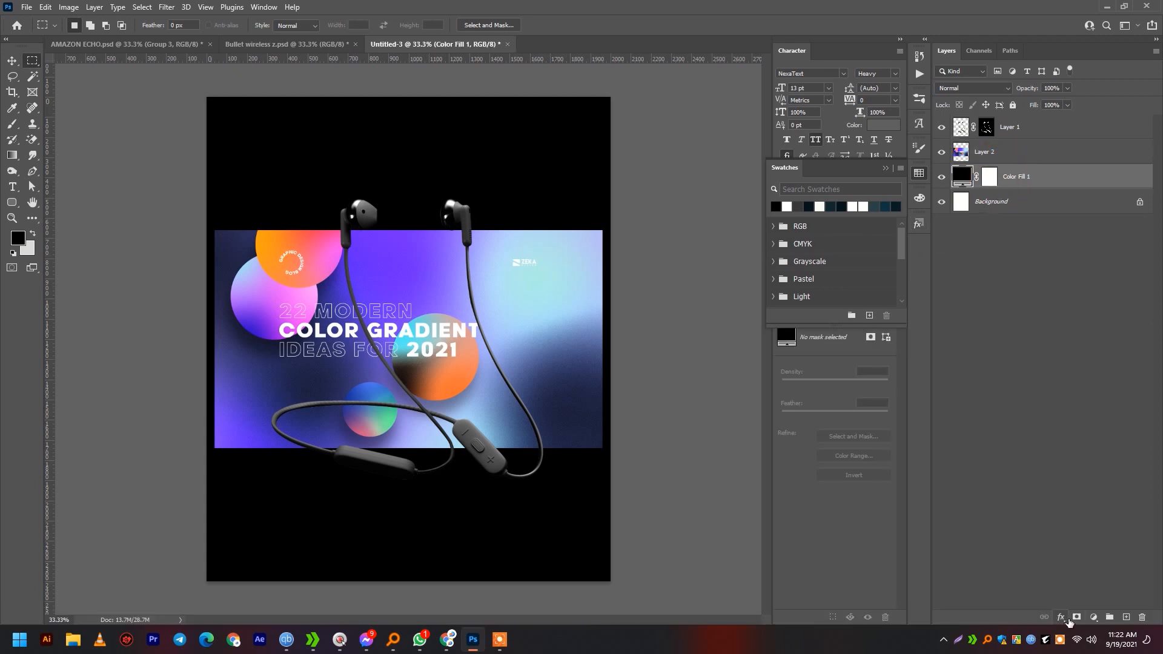
left_click(1061, 617)
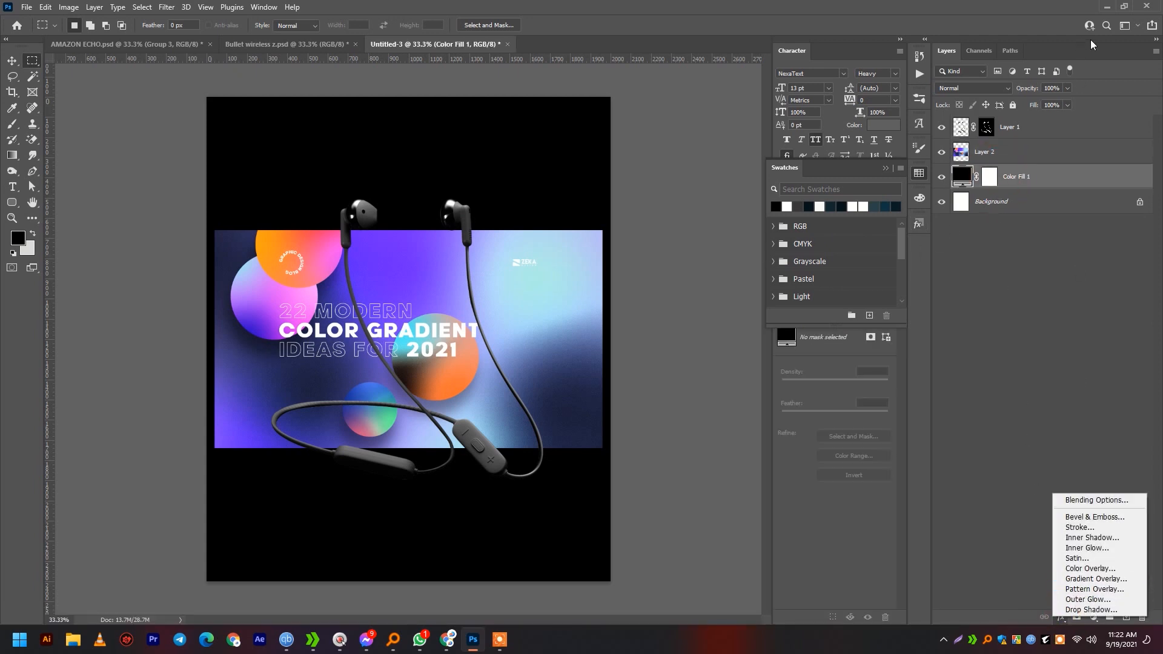
left_click(1124, 6)
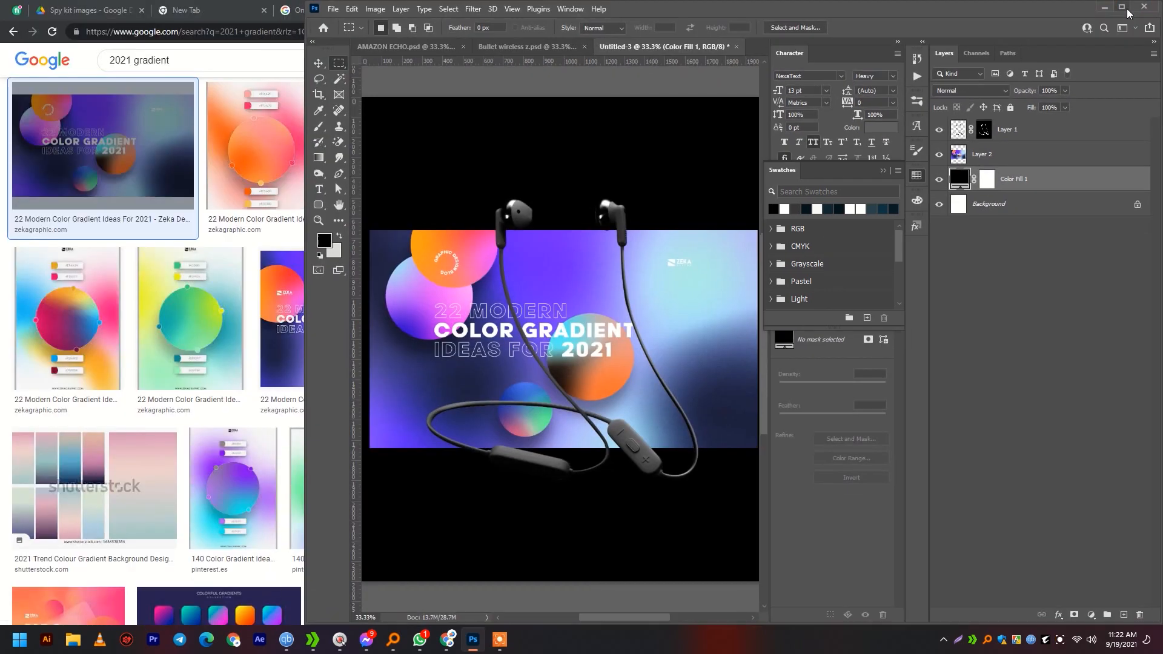
left_click_drag(950, 10, 643, 21)
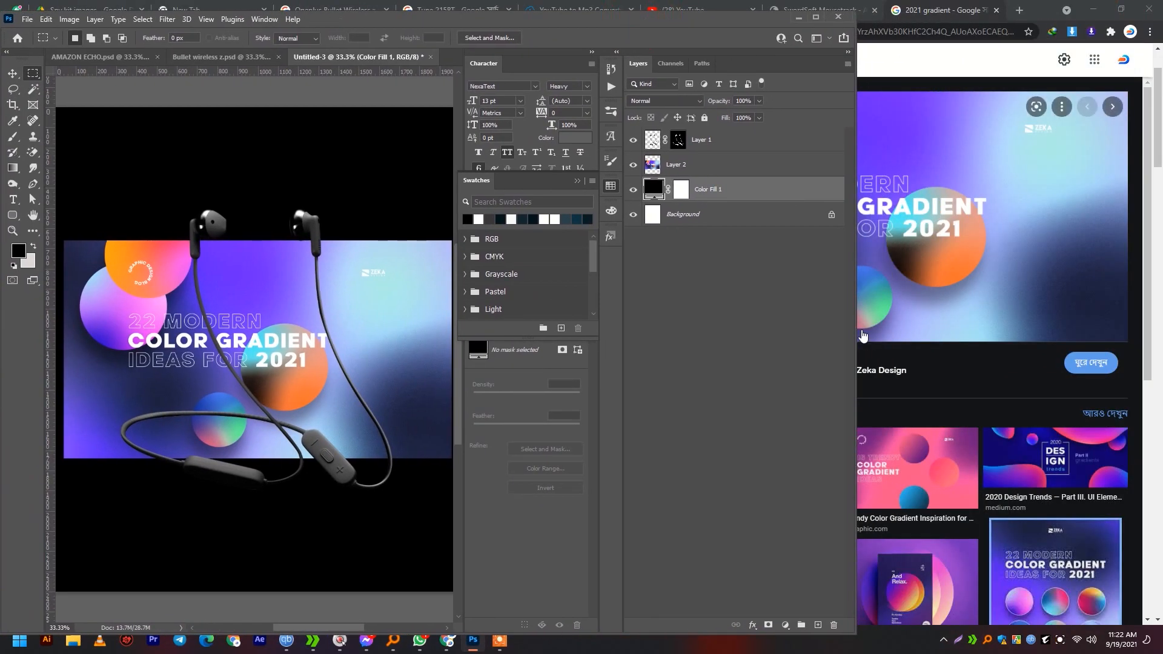
left_click_drag(862, 333, 1157, 321)
double_click(781, 18)
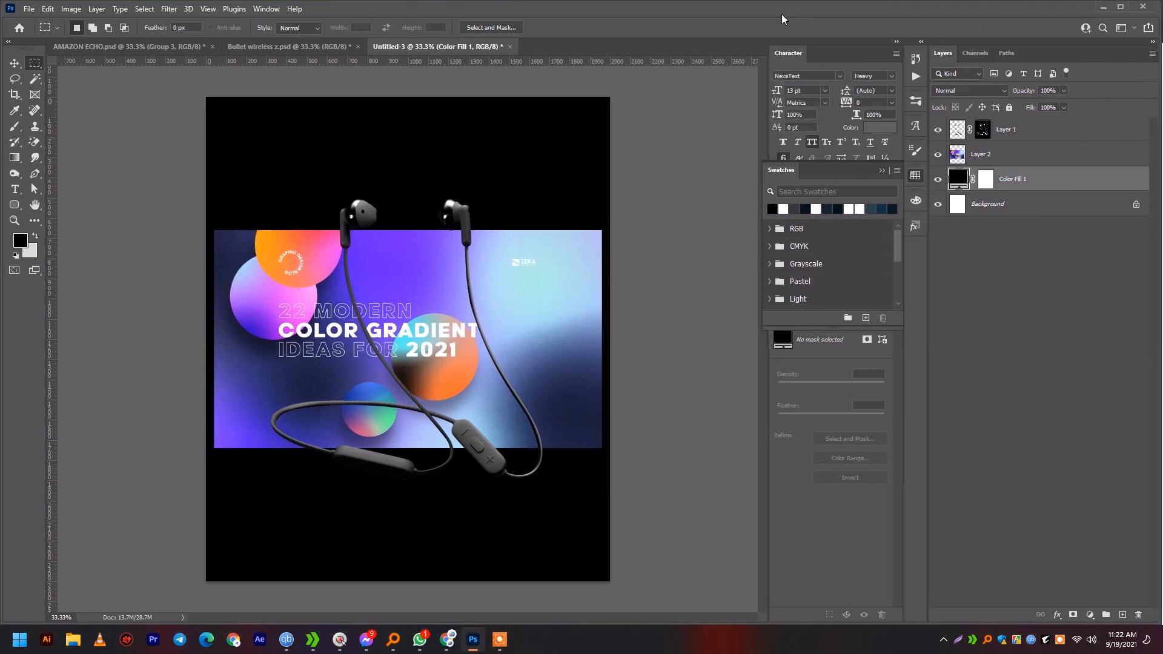
Step: Shorten the Photoshop window so its lower edge sits just above the Windows taskbar
key("alt+Tab")
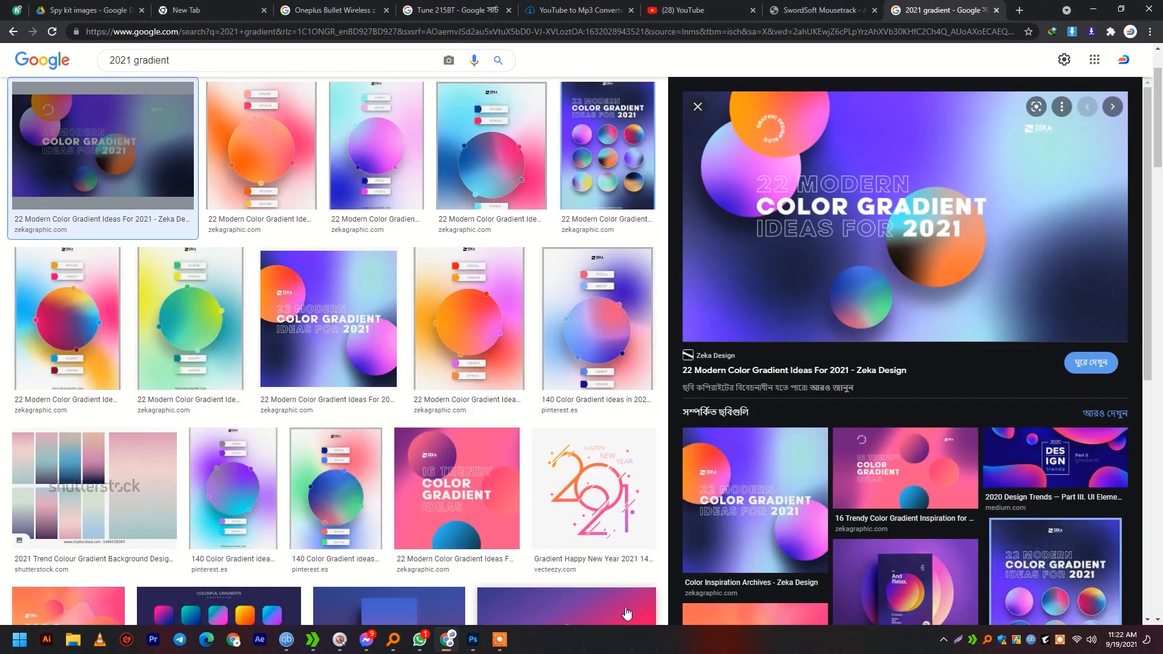
left_click(471, 643)
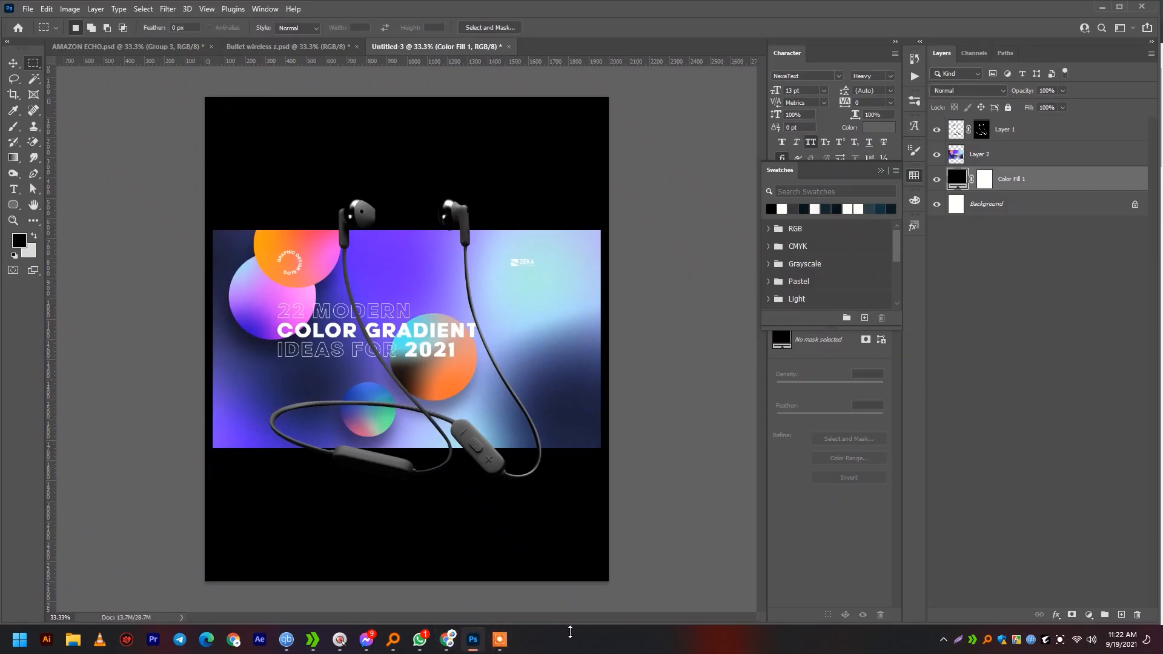
left_click(472, 645)
left_click(472, 650)
left_click_drag(935, 631, 908, 598)
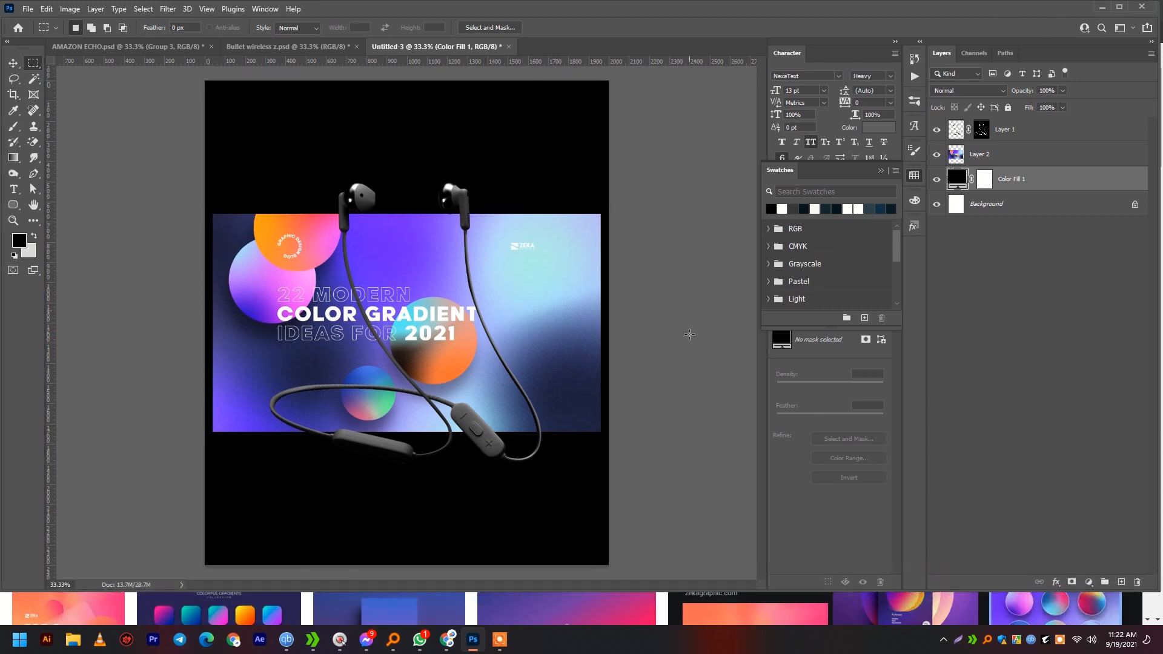
left_click_drag(628, 598, 627, 611)
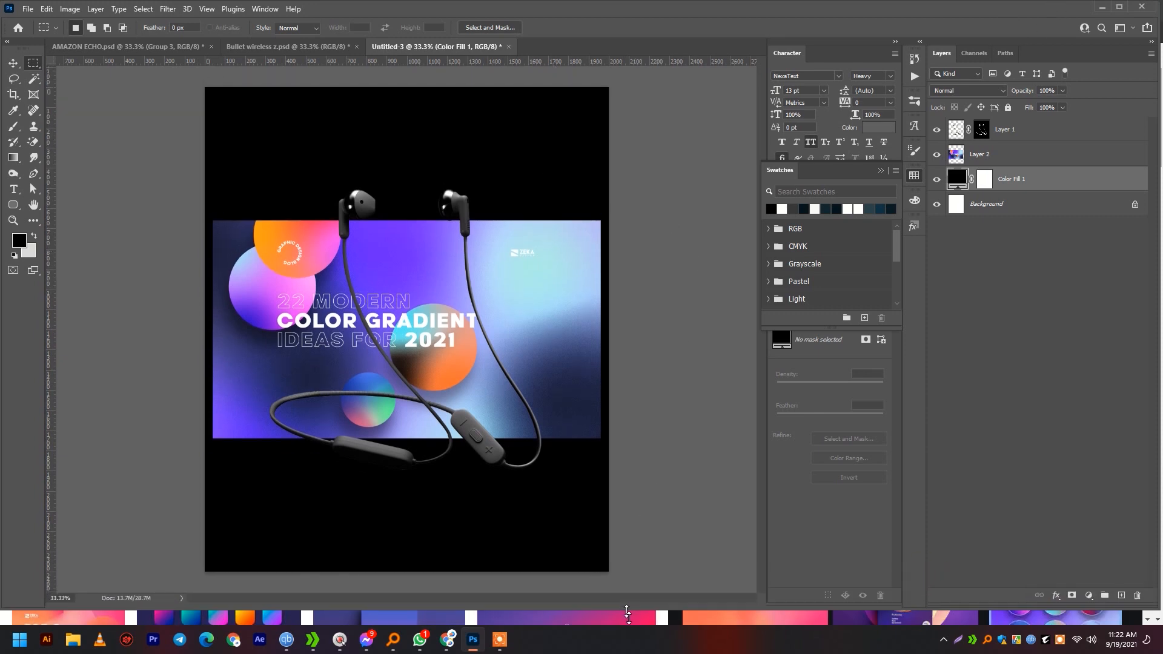
Step: Add a Gradient Overlay to the black fill layer and set its first colour stop to the dark navy sampled from the pasted image's corner
left_click(1056, 601)
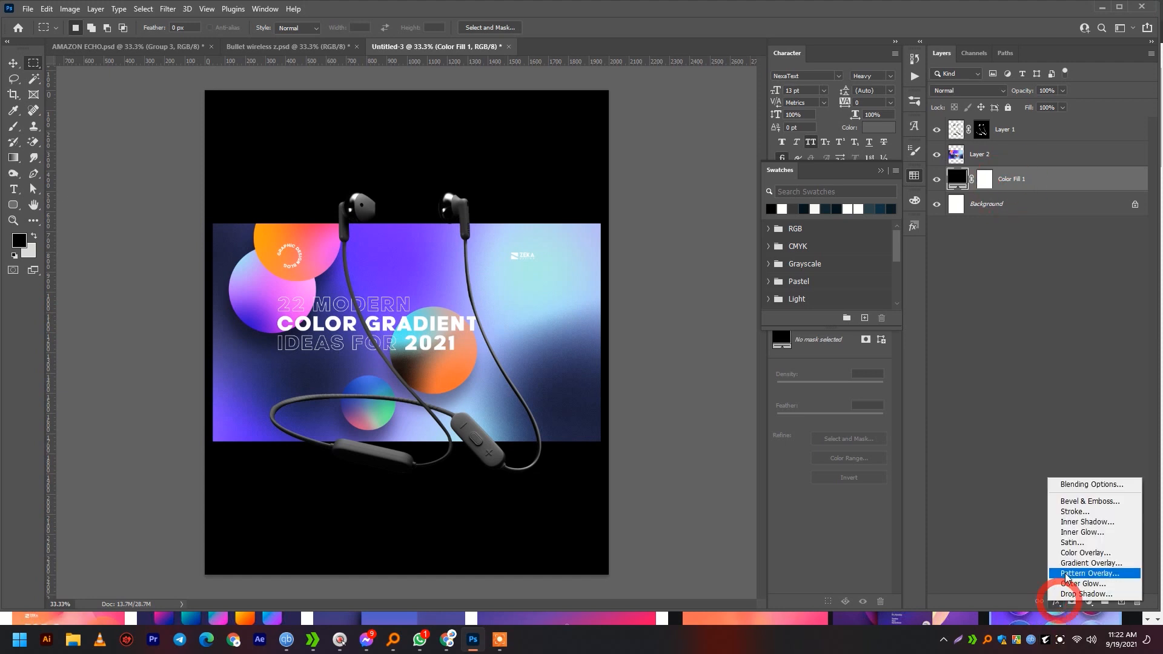
left_click(1075, 559)
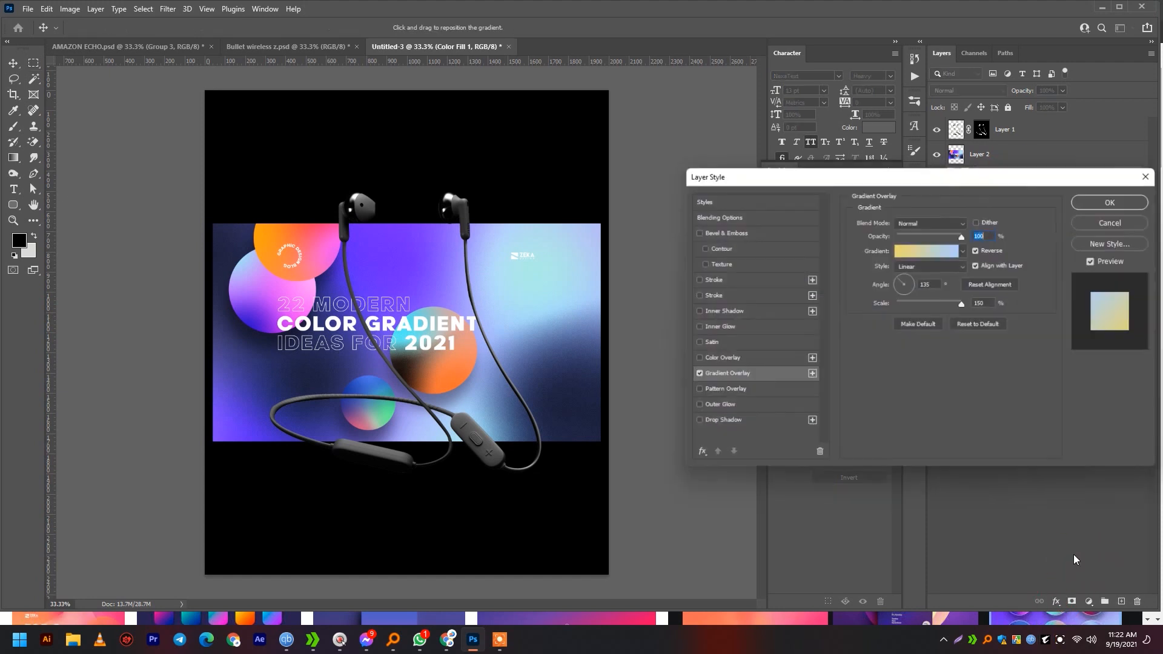
left_click(915, 250)
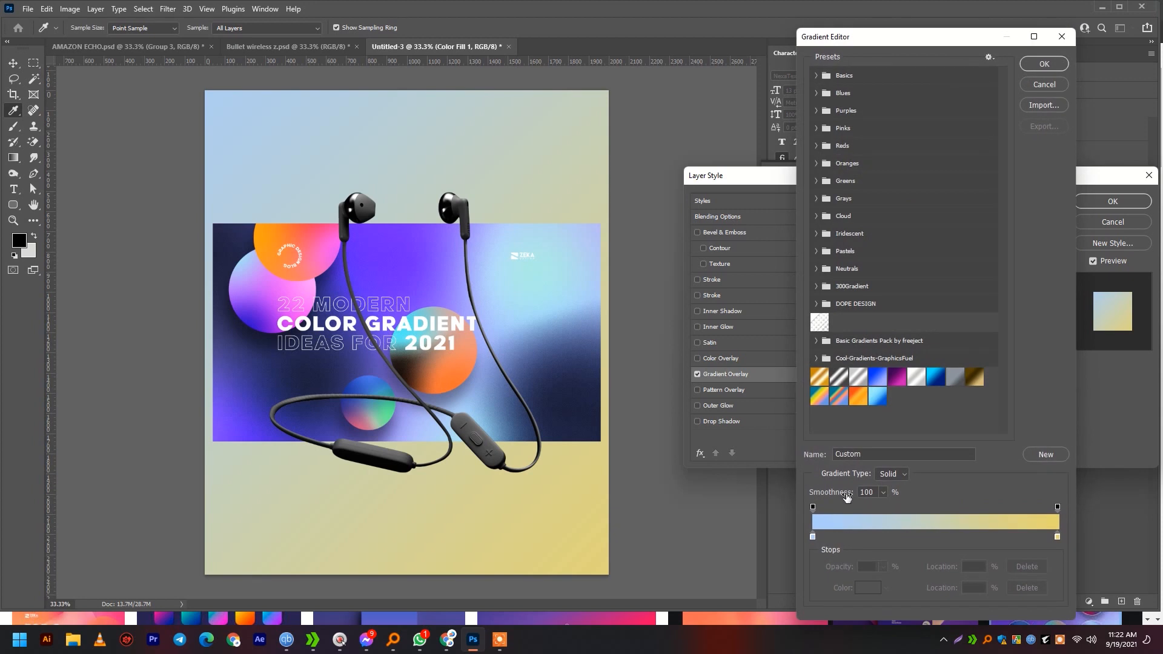
double_click(812, 537)
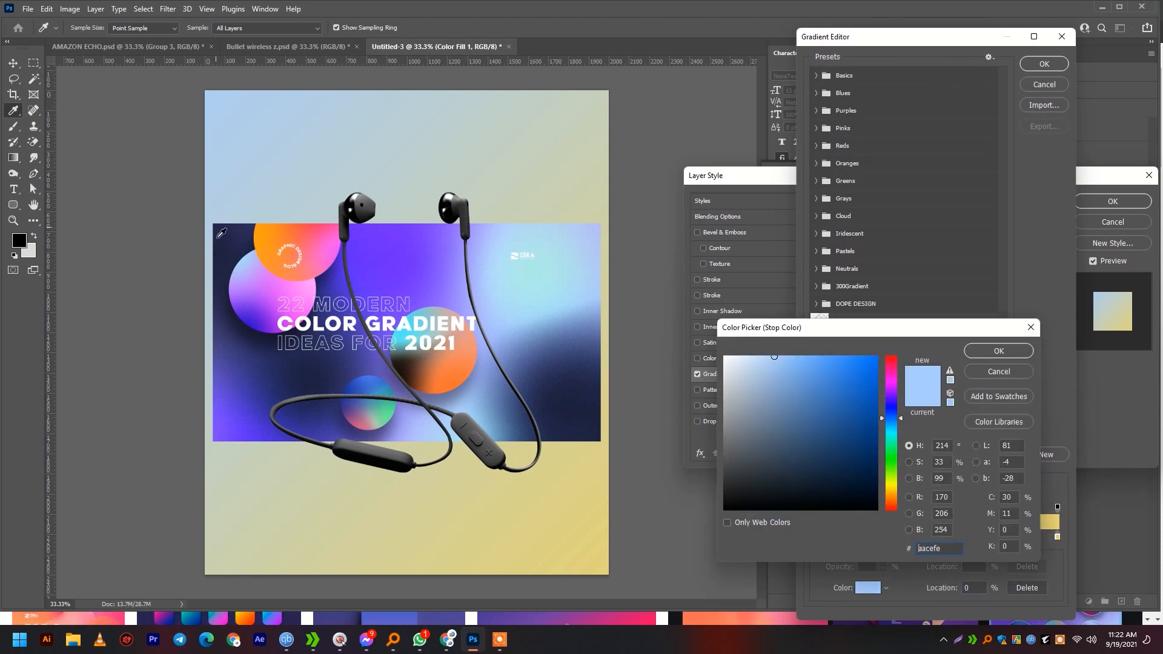
left_click(222, 234)
left_click(222, 236)
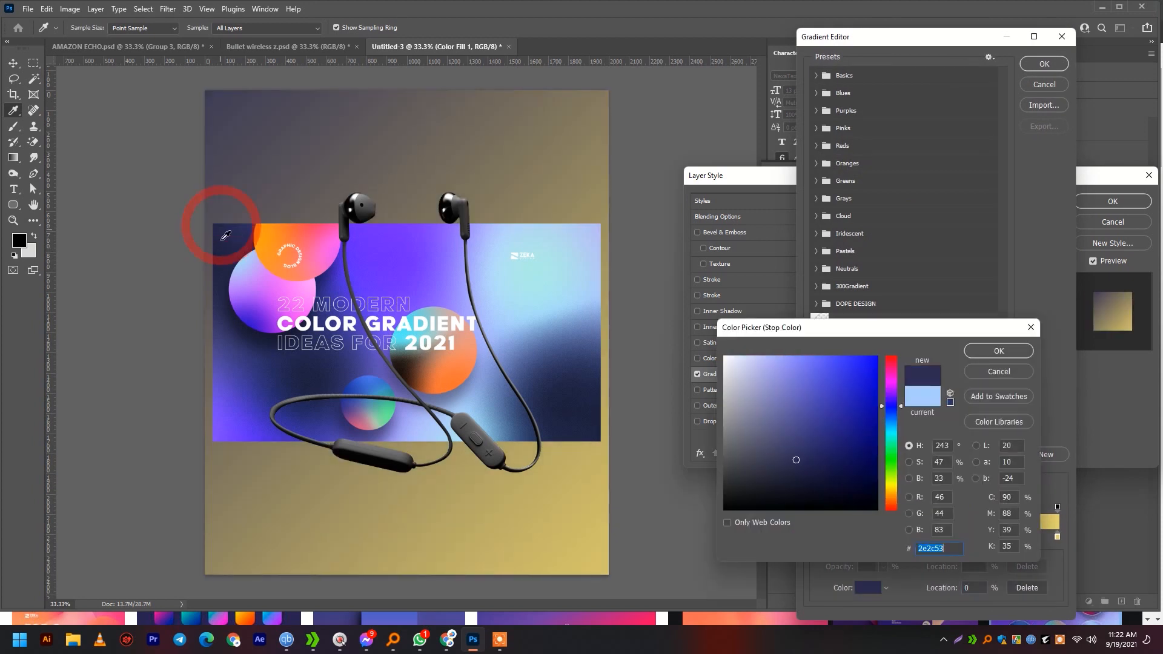
left_click(224, 239)
left_click(1026, 356)
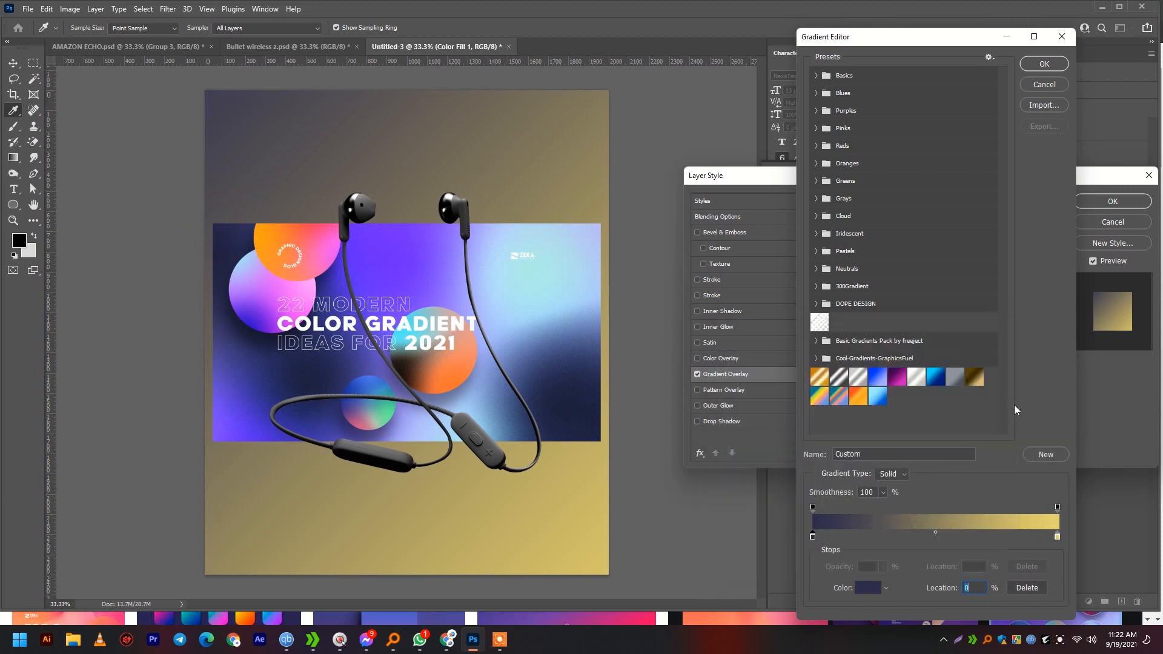
Step: Set the gradient's end colour stop to the pale cyan sampled from the pasted image and accept the gradient
double_click(1057, 538)
left_click(557, 276)
left_click(998, 351)
left_click(1044, 63)
Step: Compare the Reflected and Diamond gradient styles, choose Reflected and apply the Gradient Overlay
left_click(907, 266)
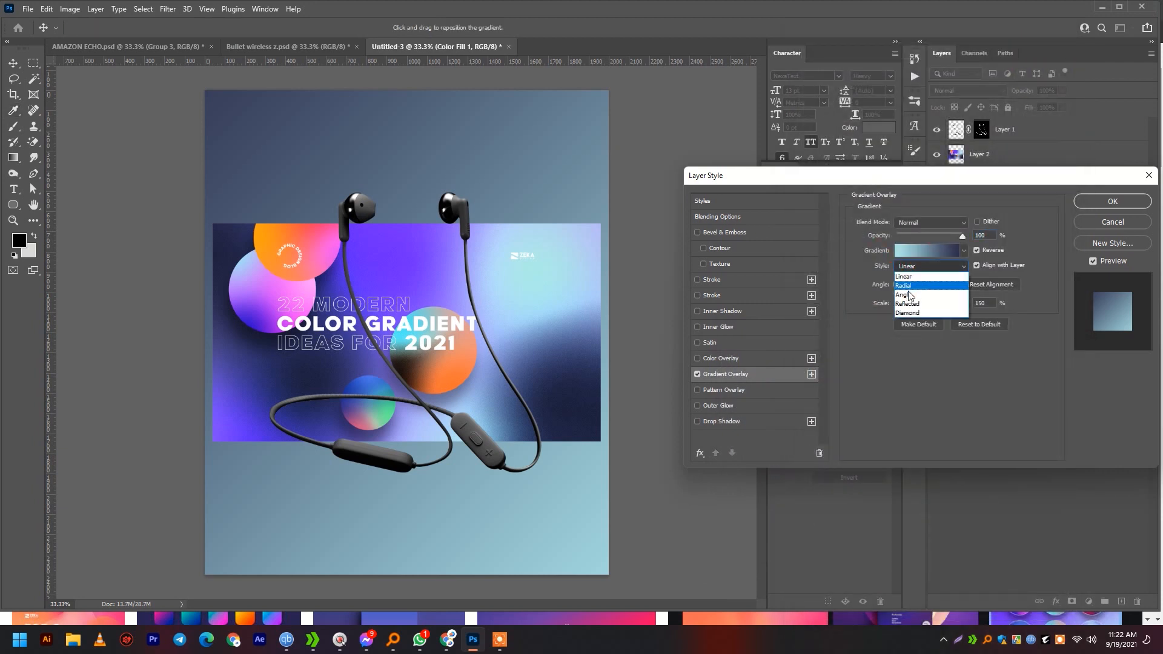
left_click(911, 304)
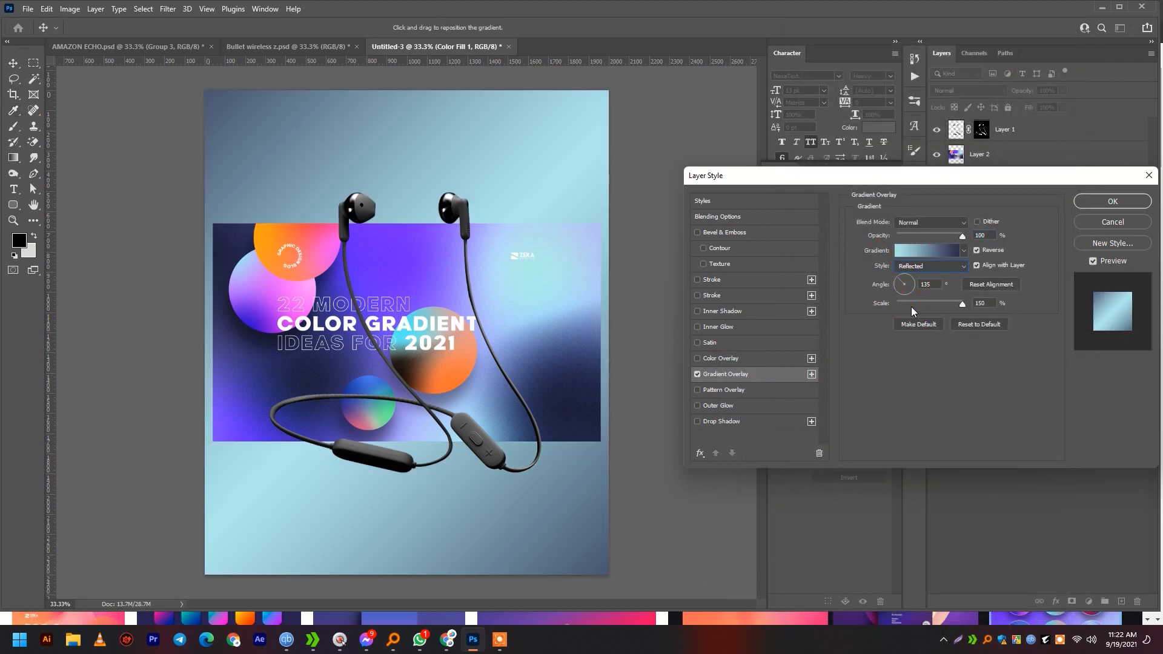
left_click(930, 266)
left_click(919, 315)
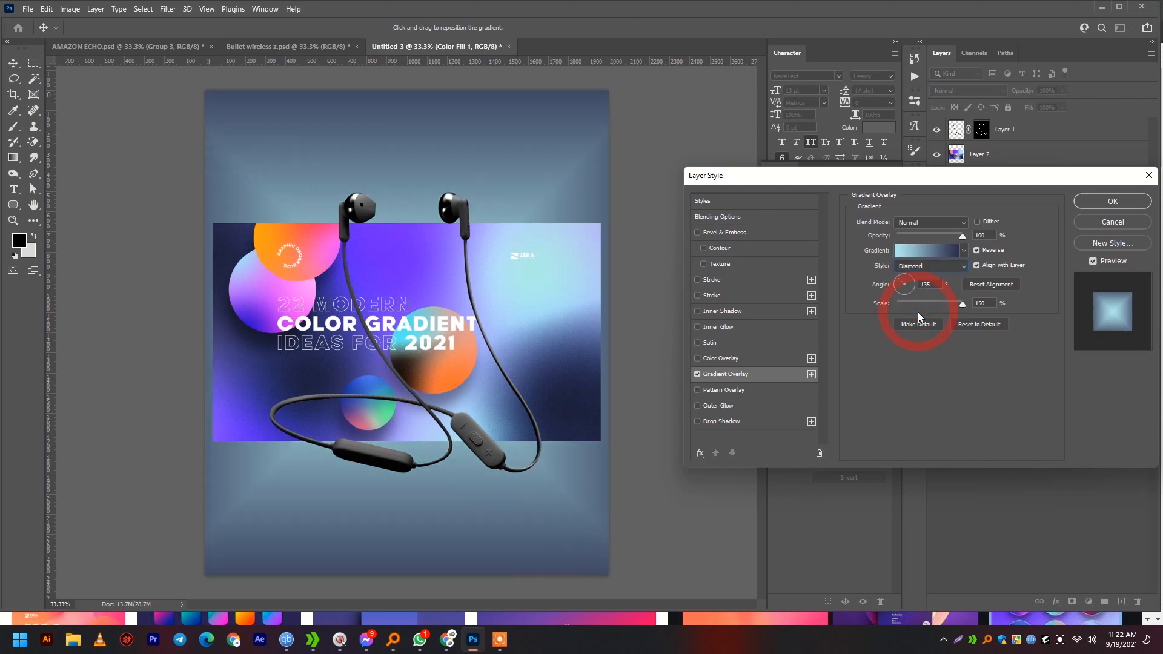
left_click(931, 267)
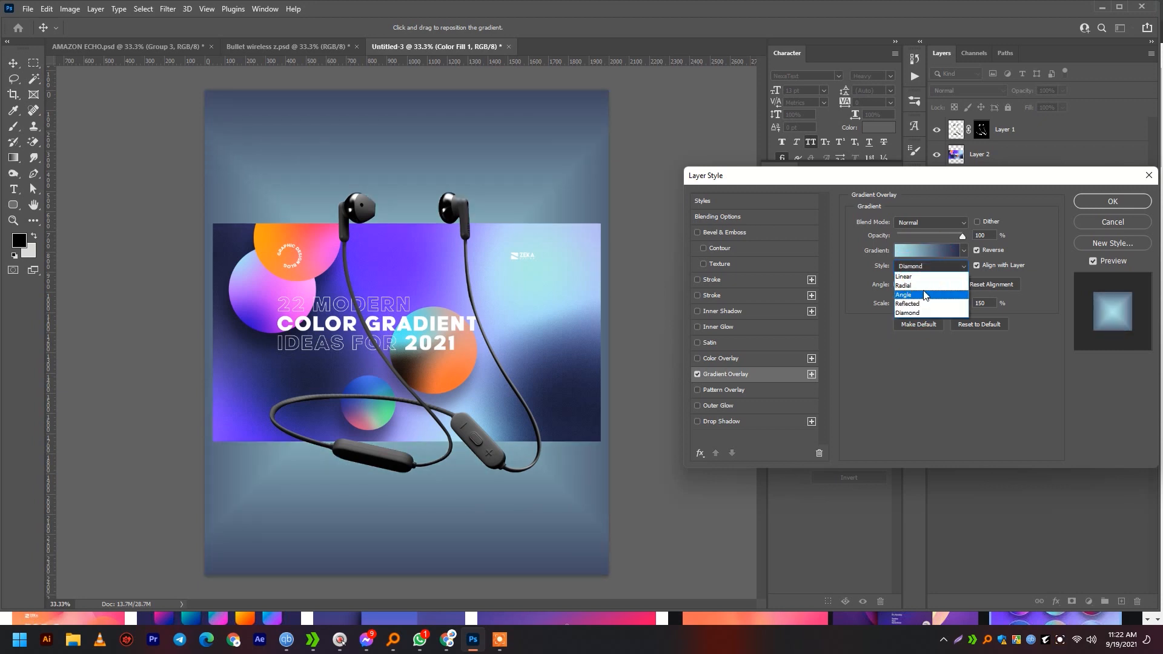
left_click(915, 304)
left_click(1112, 201)
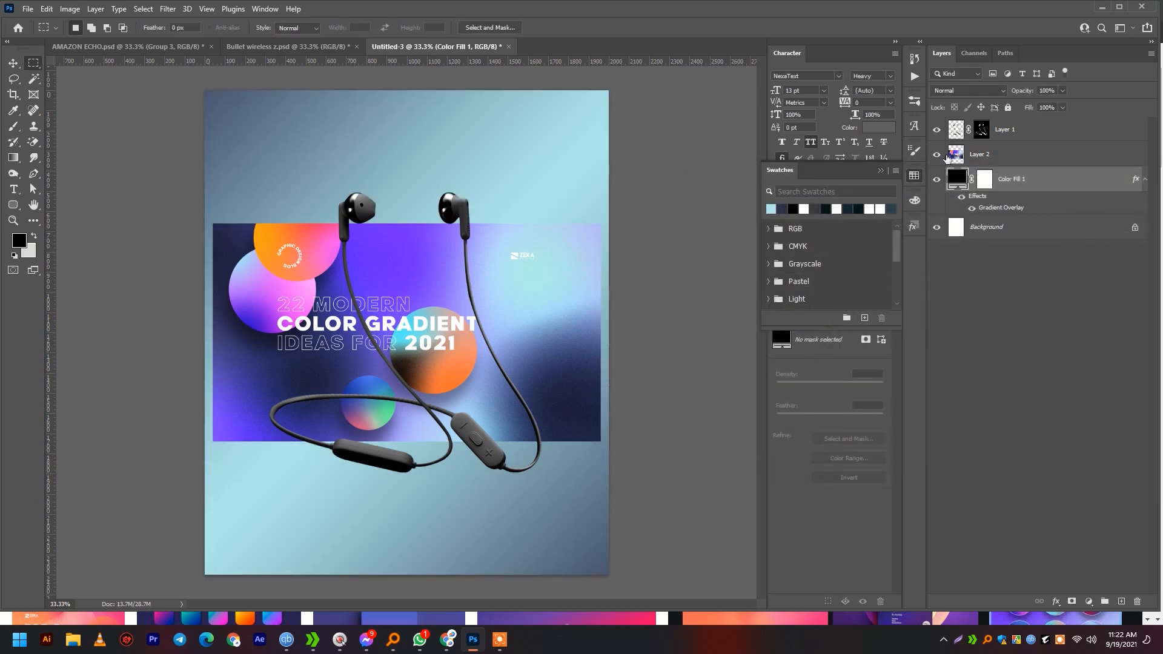
Step: Maximize the window, hide the pasted image and add 3.92% Gaussian monochromatic noise to the fill layer as a smart filter
left_click(1119, 7)
left_click(936, 154)
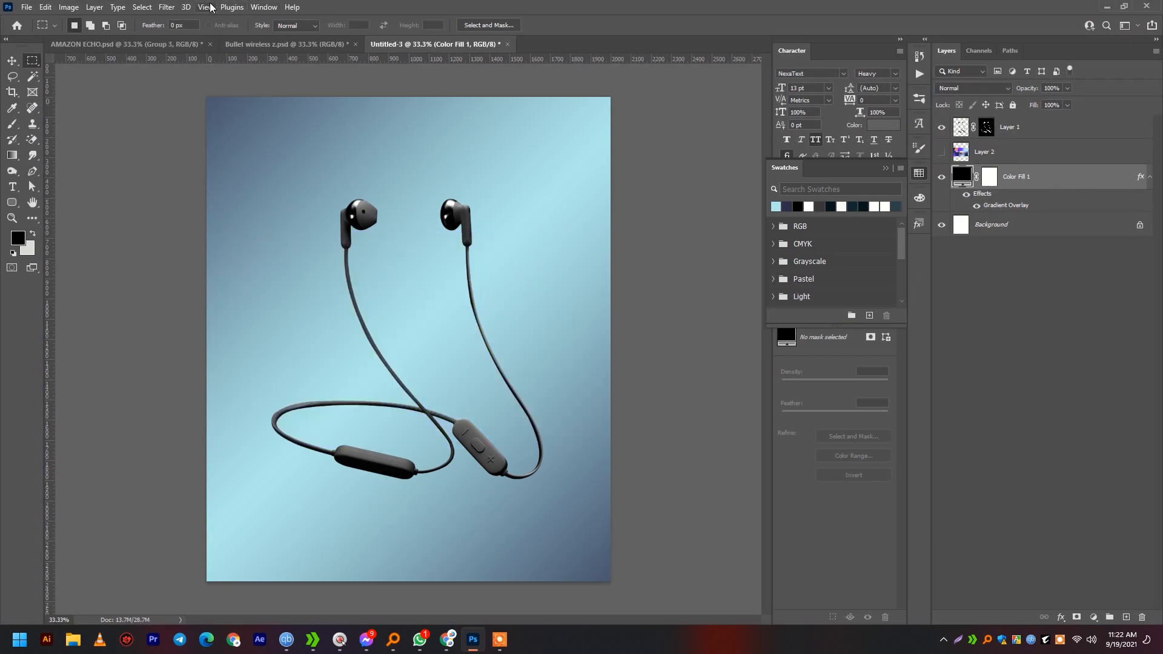
left_click(174, 7)
mouse_move(285, 193)
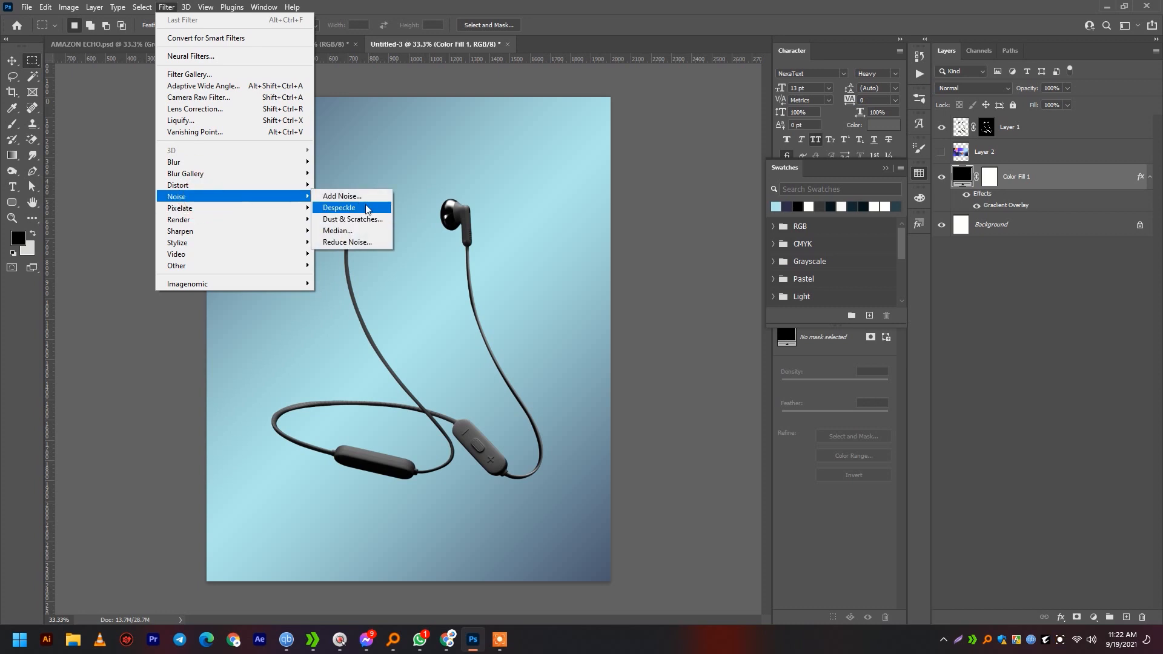
left_click(366, 198)
left_click(566, 236)
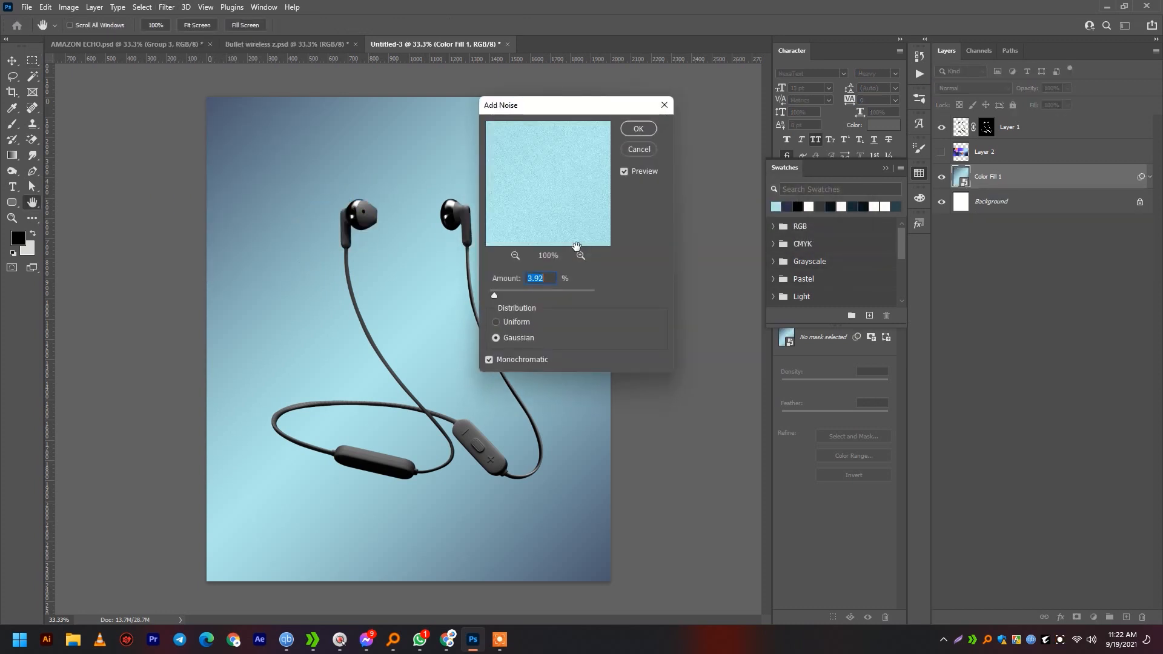
left_click(639, 129)
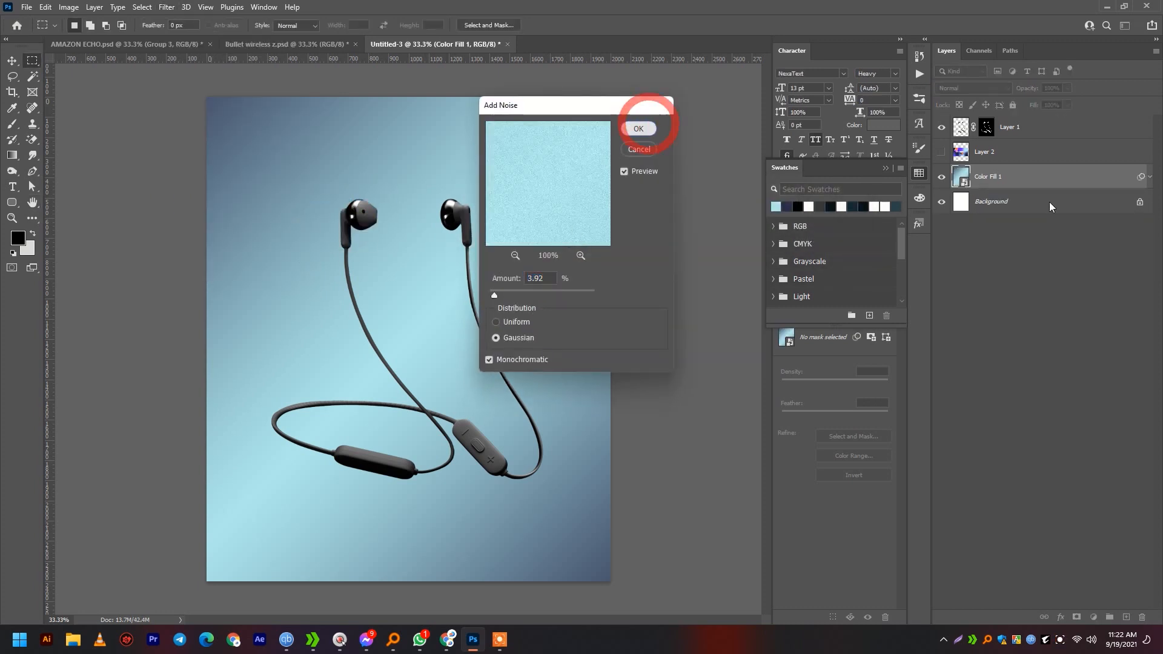
key("ctrl")
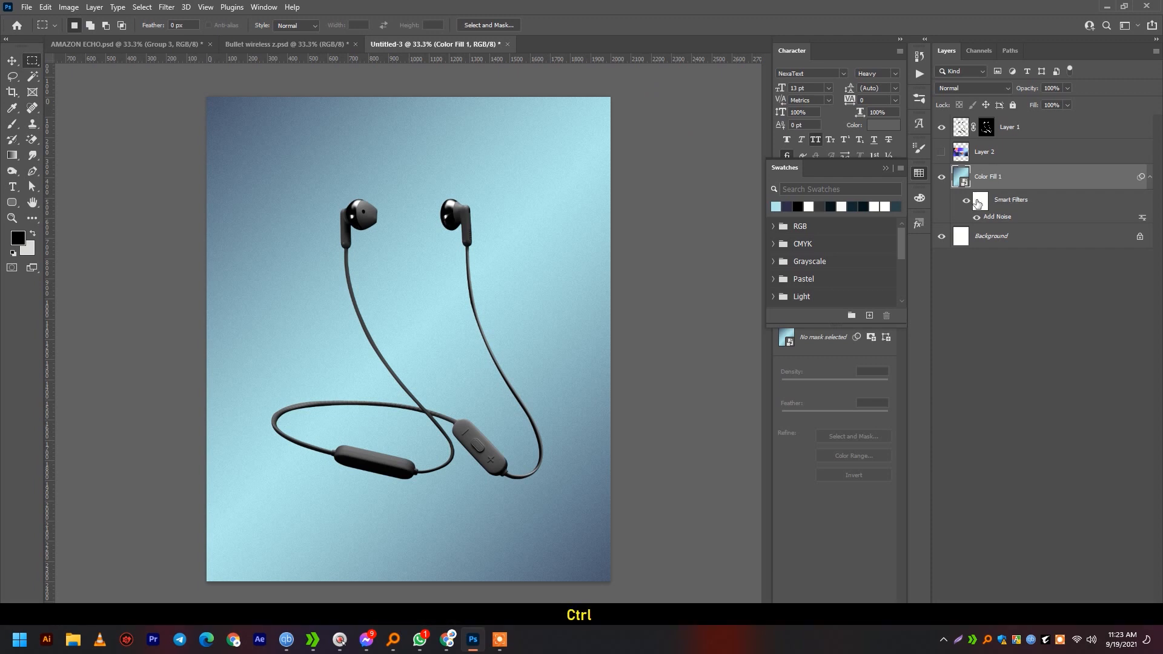
left_click(1150, 178)
Step: Show the pasted gradient image again and draw a black circle about 966 px wide above it, behind the earbuds
left_click(1003, 157)
left_click(941, 153)
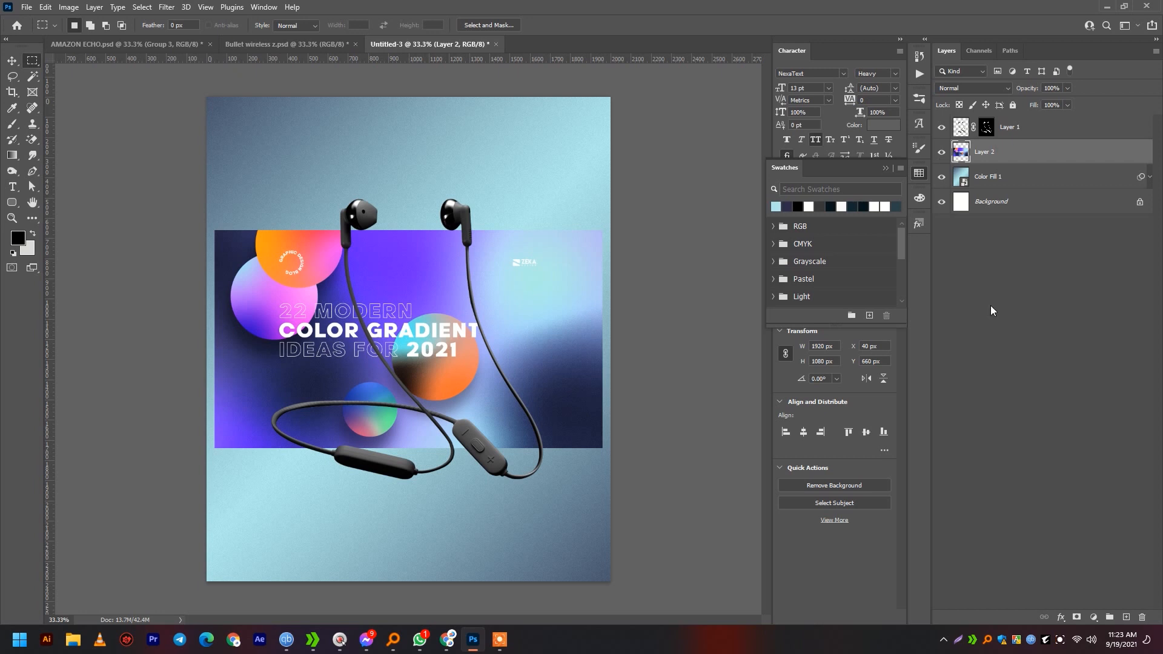
left_click(1126, 617)
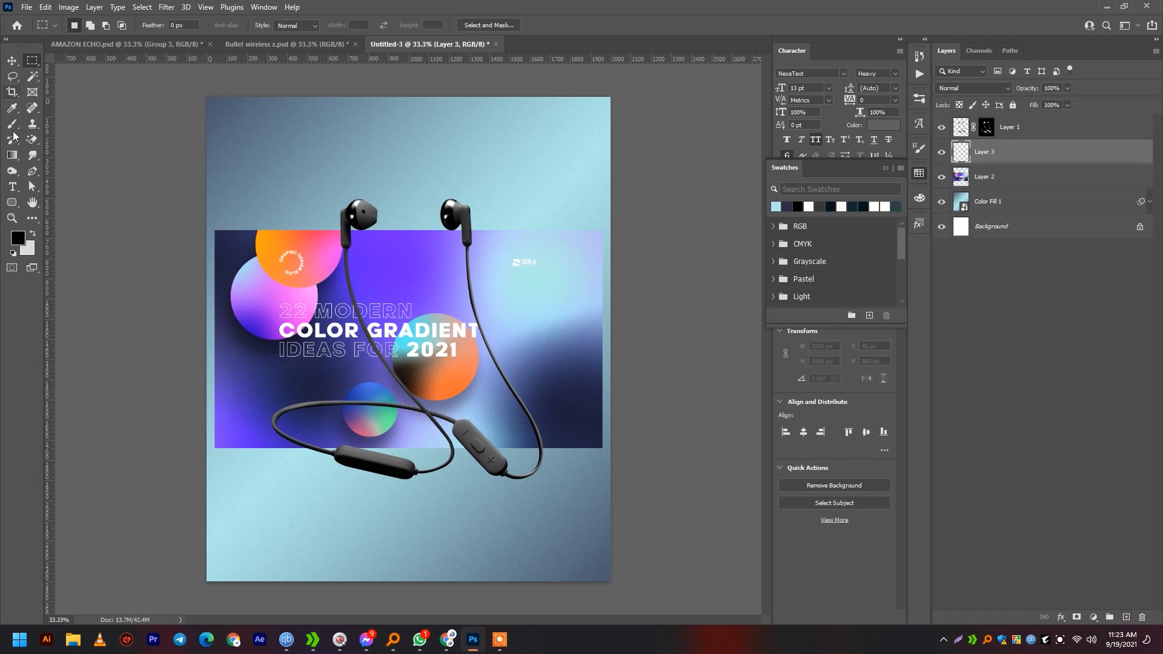
left_click(18, 204)
left_click(58, 213)
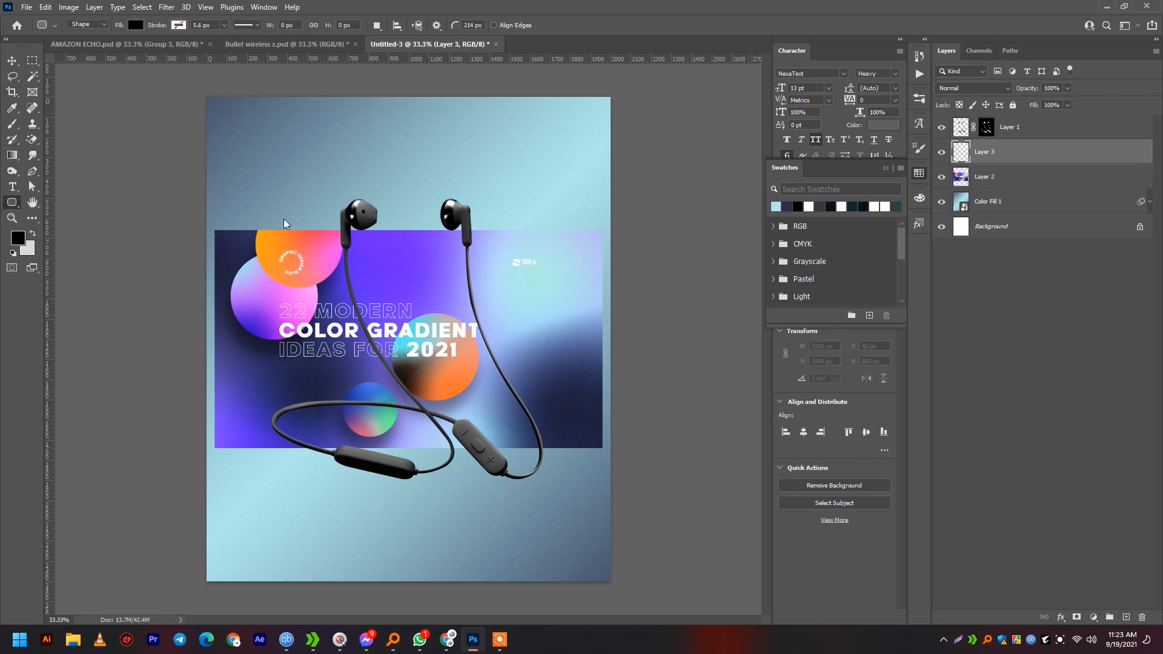
mouse_move(347, 138)
left_mouse_down()
mouse_move(554, 302)
mouse_move(542, 333)
left_mouse_up()
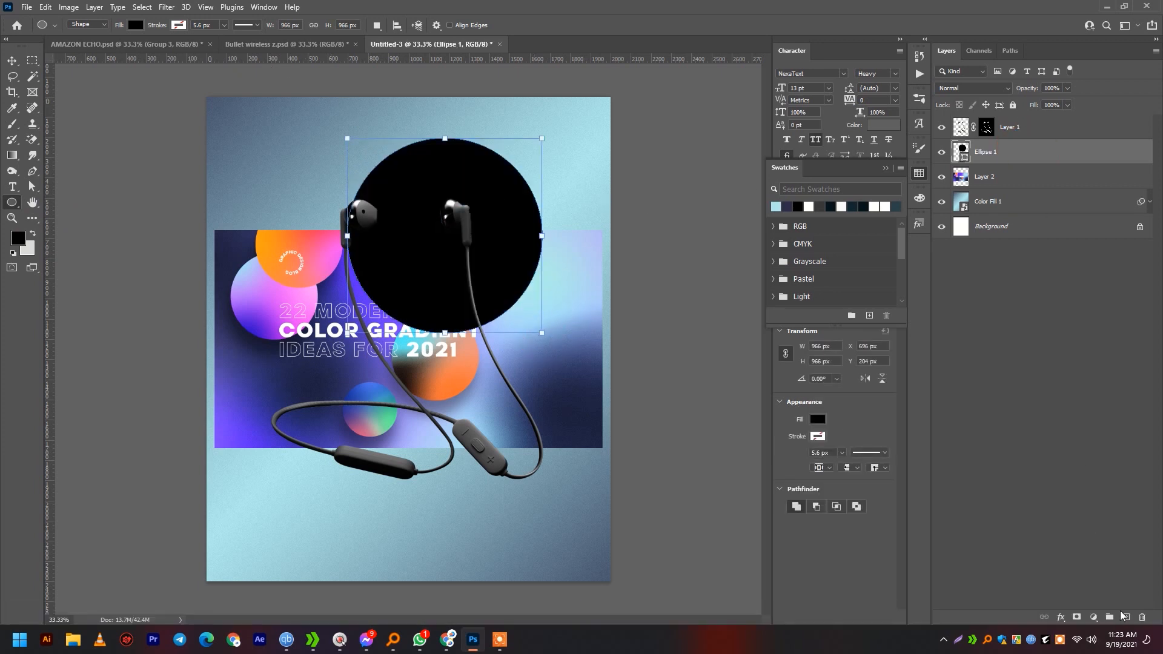
Step: Clip a new empty layer to the circle and recolour the circle dark brown 241811, sampled from the orange ball's dark side
left_click(1126, 617)
left_click(1017, 170, "alt")
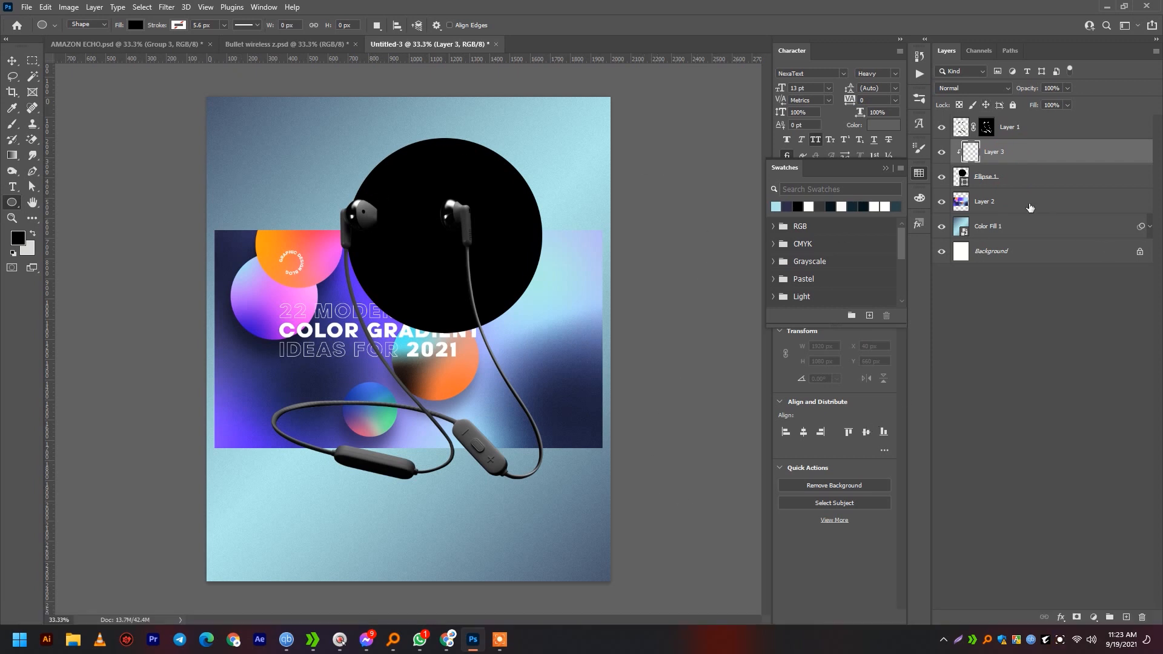
double_click(964, 177)
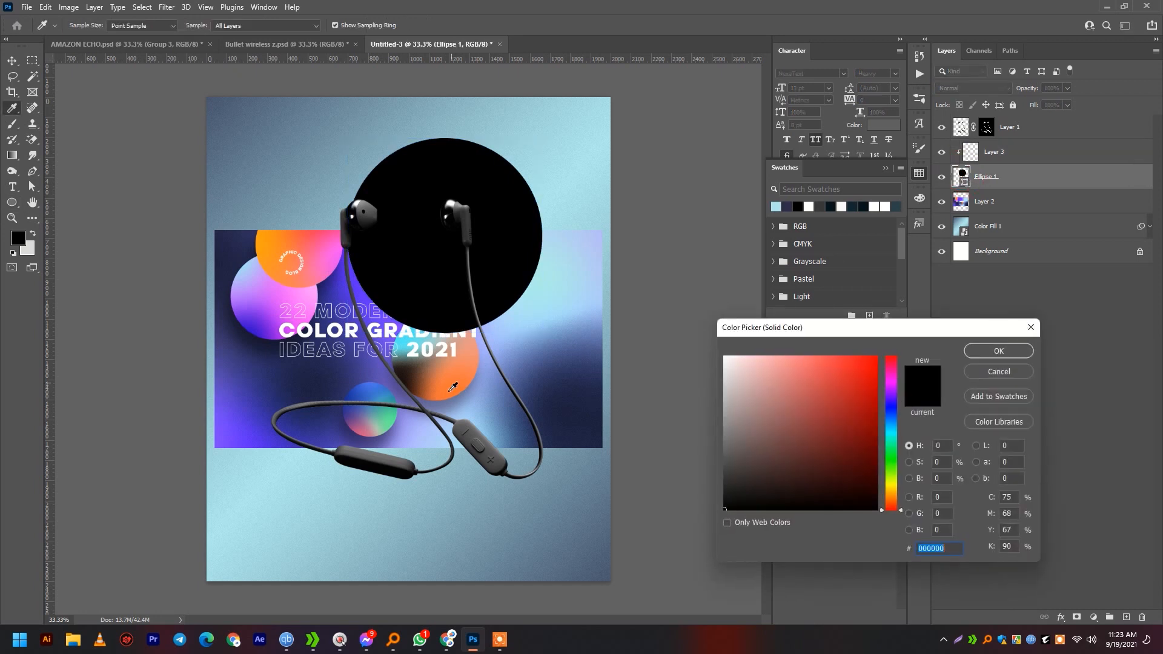
left_click(411, 380)
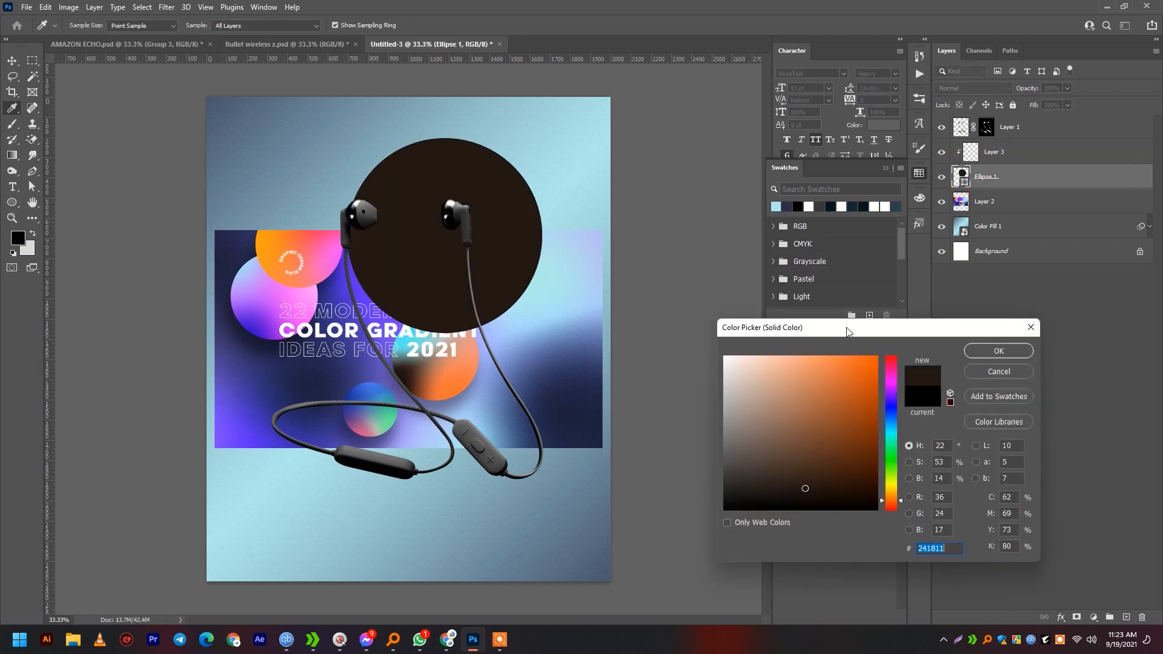
left_click(978, 350)
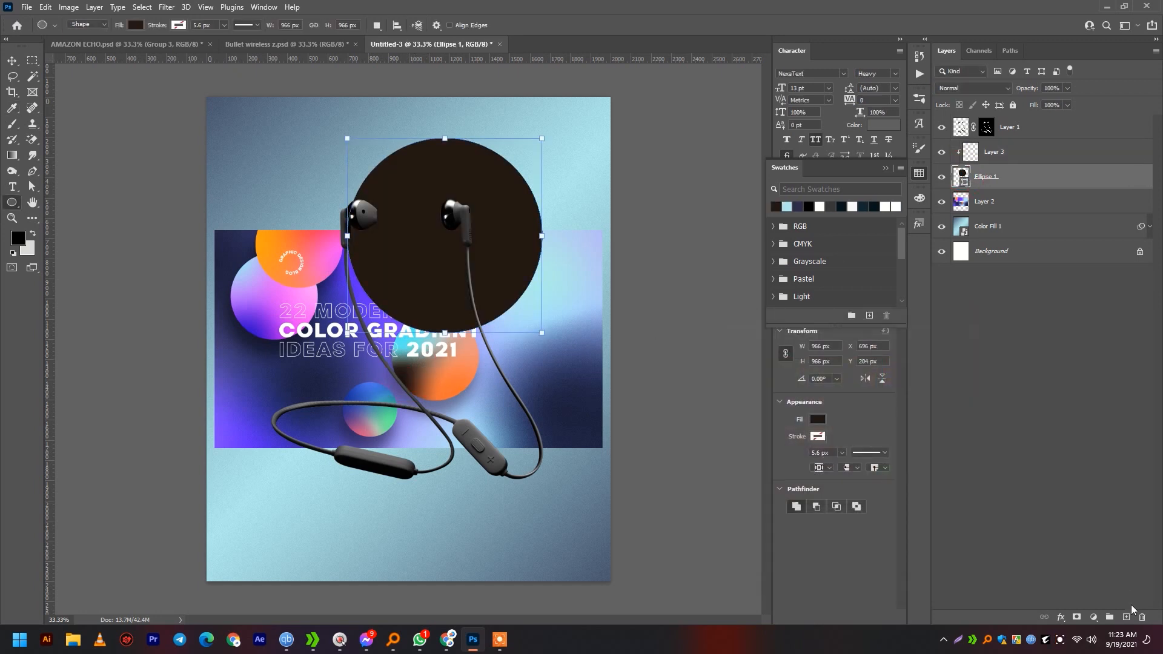
Step: On the clipped layer, paint orange f57032, sampled from the orange ball, onto the big circle's right side with a 1300 px soft brush
left_click(1006, 158)
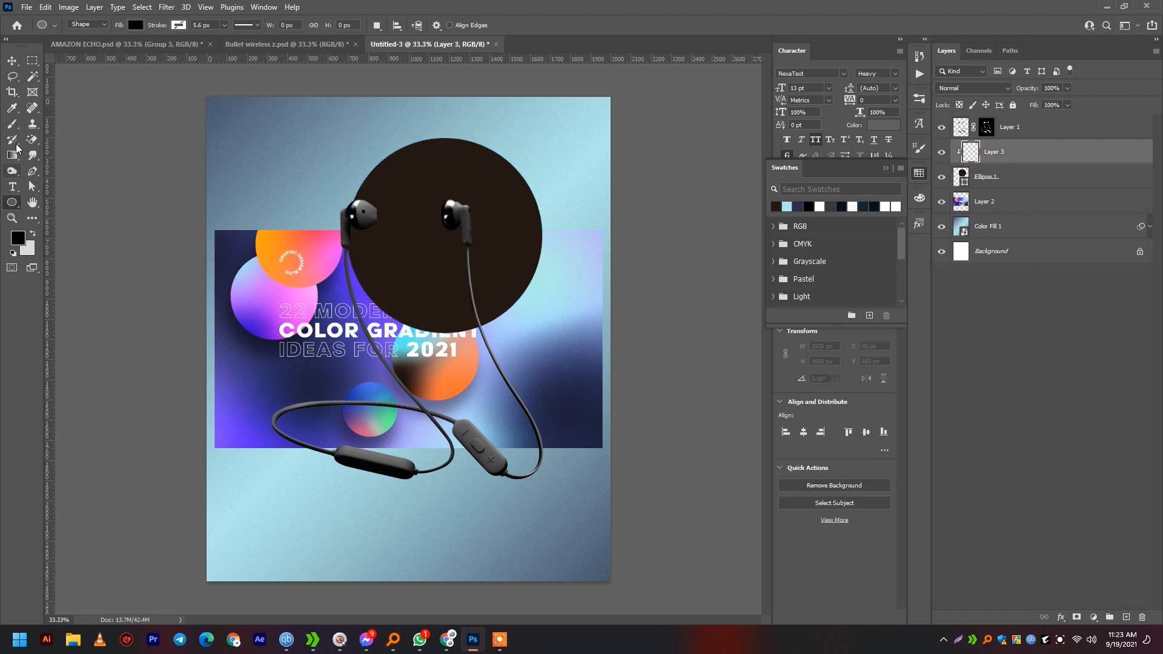
left_click(12, 123)
left_click(82, 26)
double_click(51, 133)
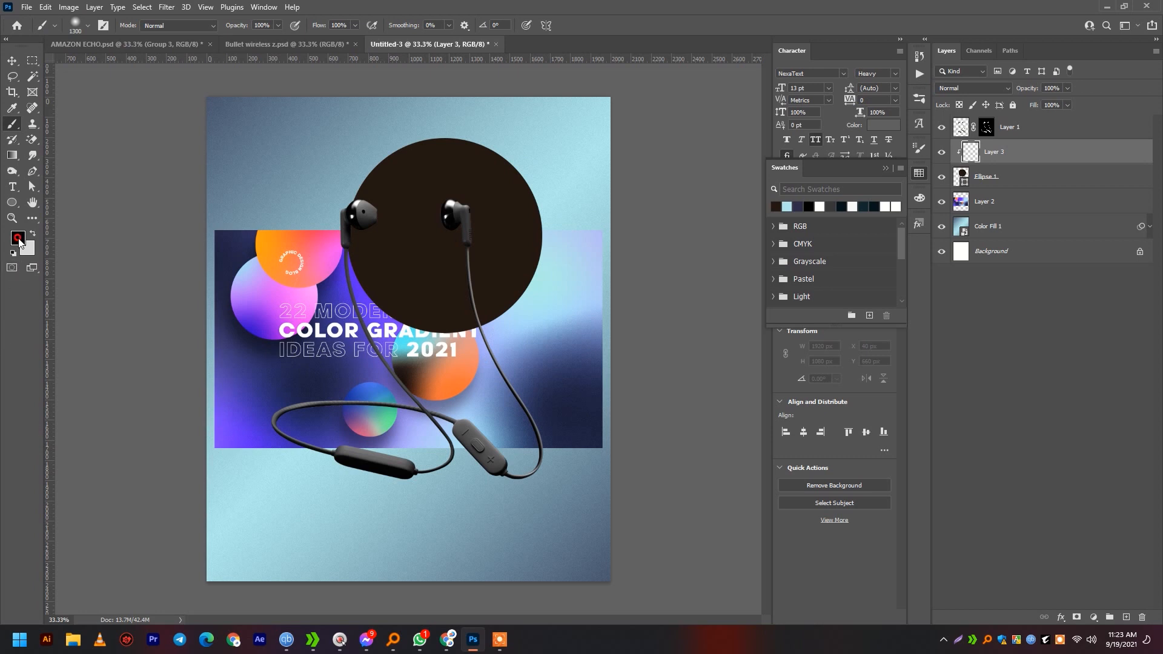
left_click(19, 240)
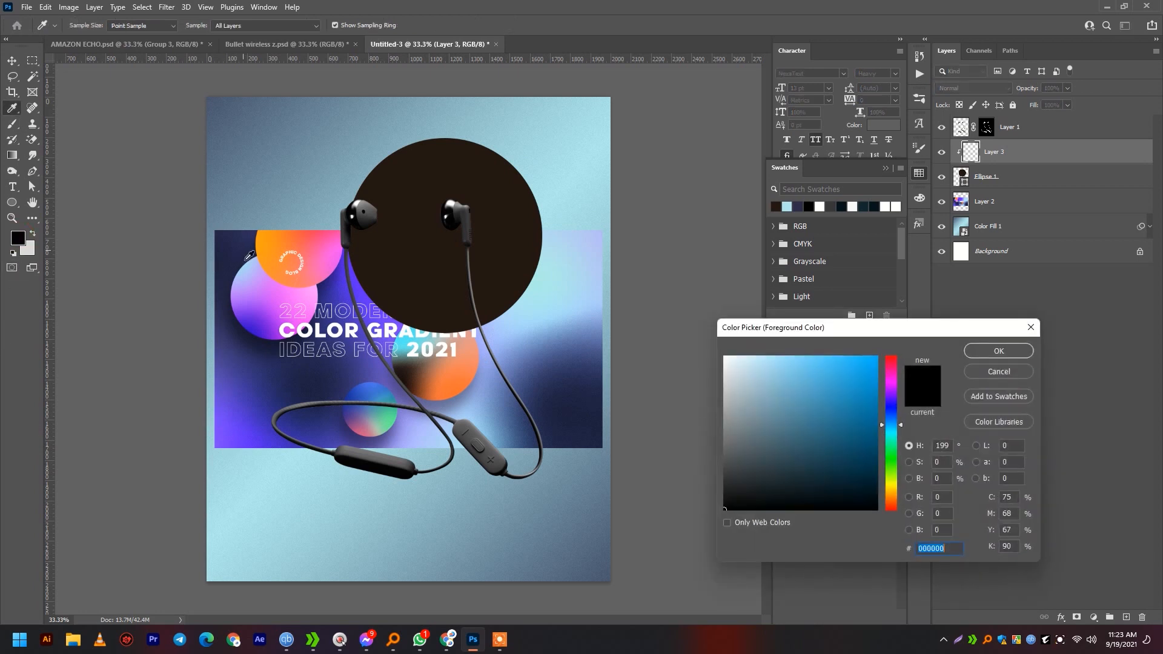
left_click(467, 390)
left_click(1012, 354)
left_click(535, 238)
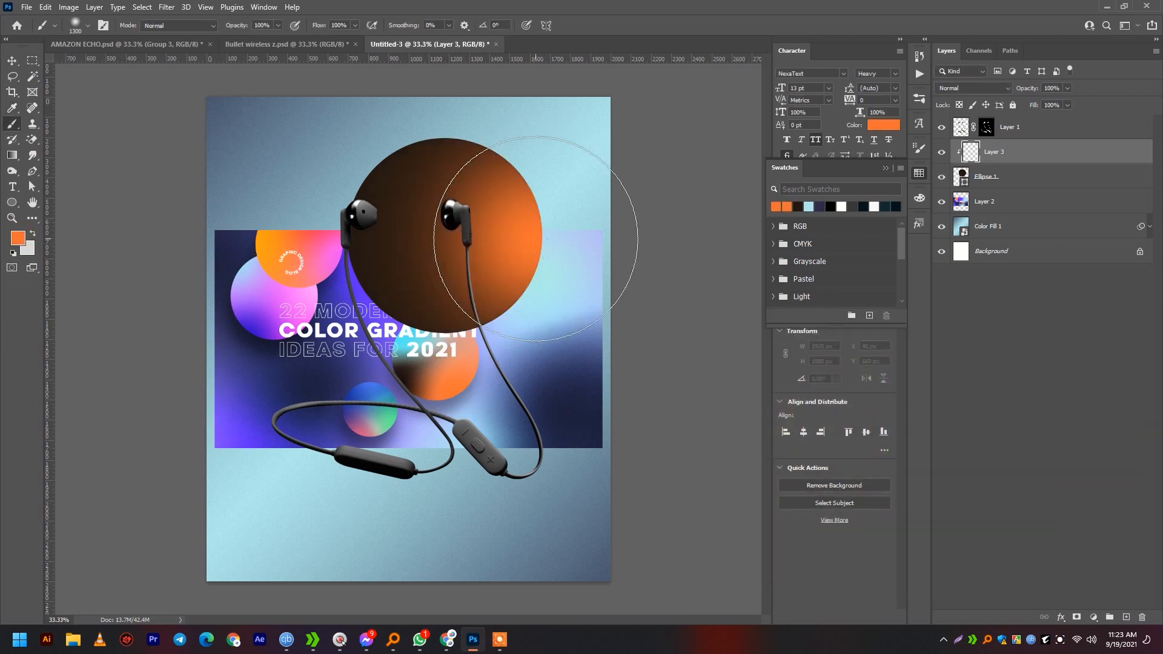
Step: Sample cyan 53e9f8 from the pasted gradient image and dab it onto the big circle's left side
left_click(22, 240)
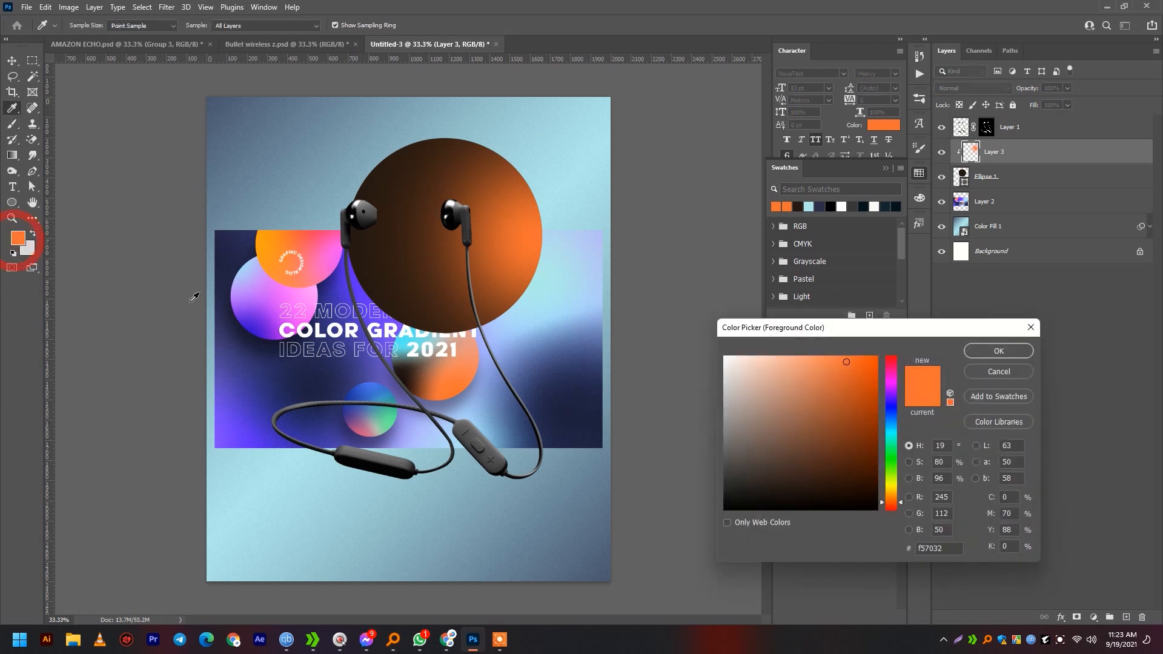
left_click(402, 346)
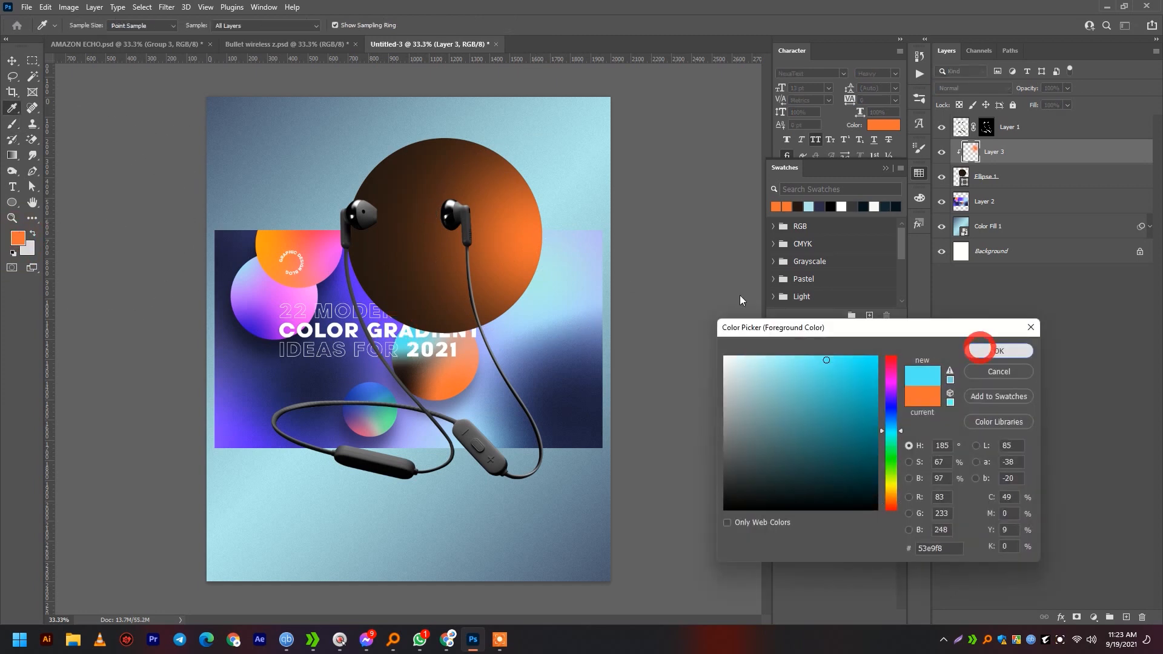
left_click(998, 351)
left_click(391, 215)
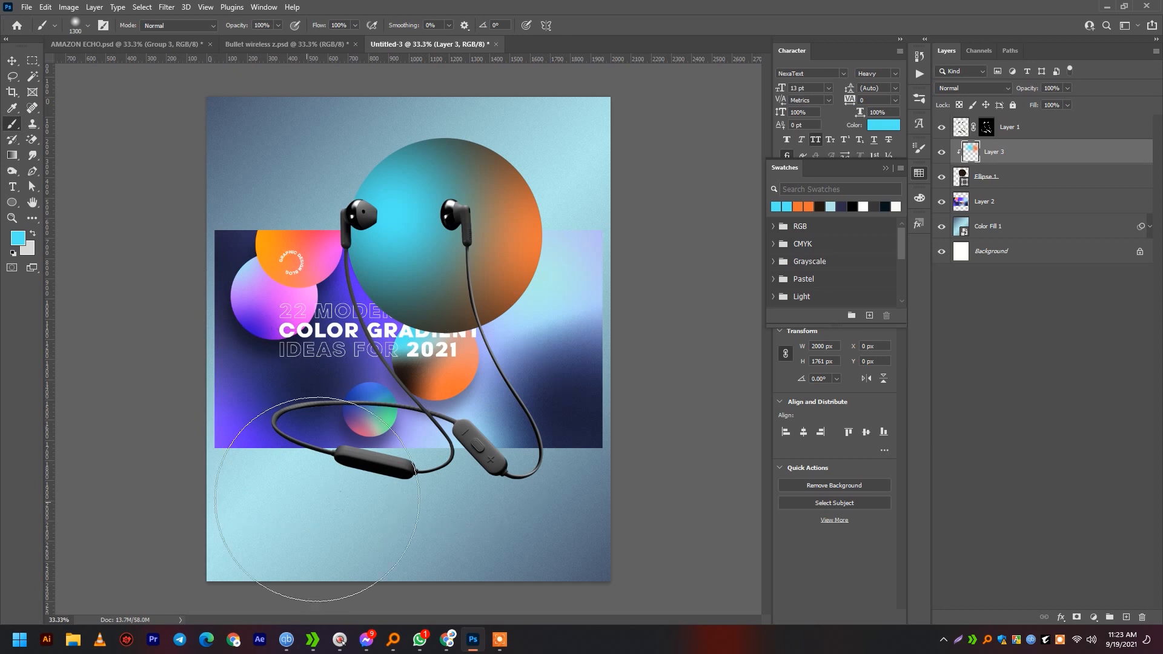
Step: Hide the pasted gradient image and convert the ellipse and its clipped paint layer into one smart object
left_click(942, 201)
right_click(998, 167)
left_click(998, 176)
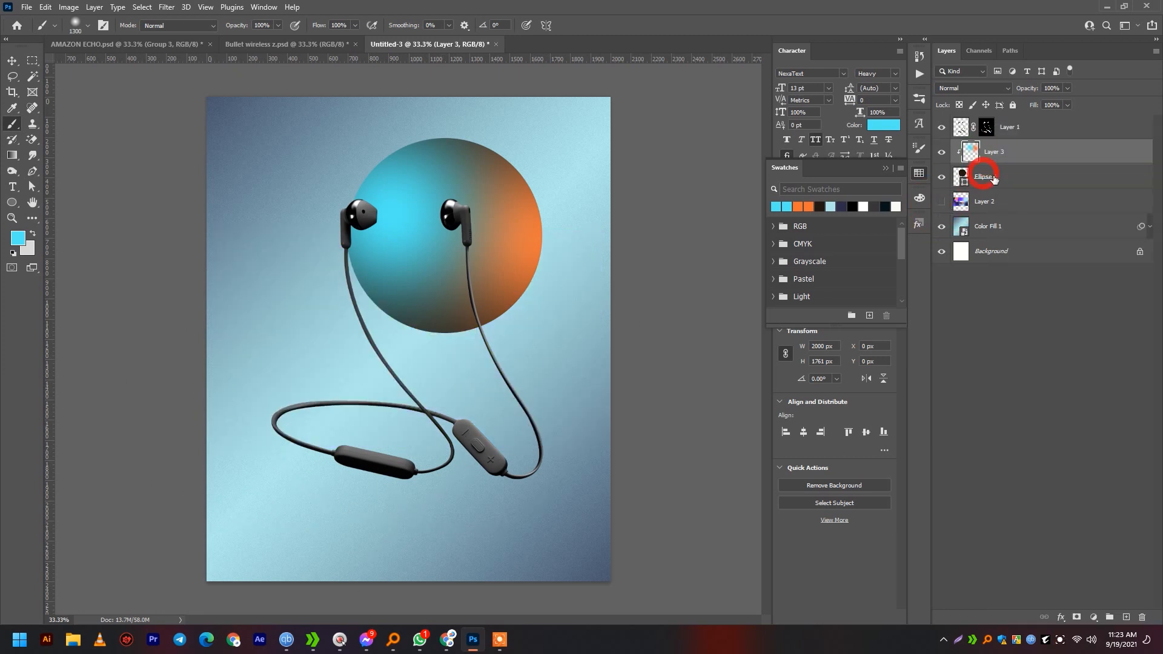
key("ctrl")
left_click(1001, 177, "ctrl")
right_click(993, 180)
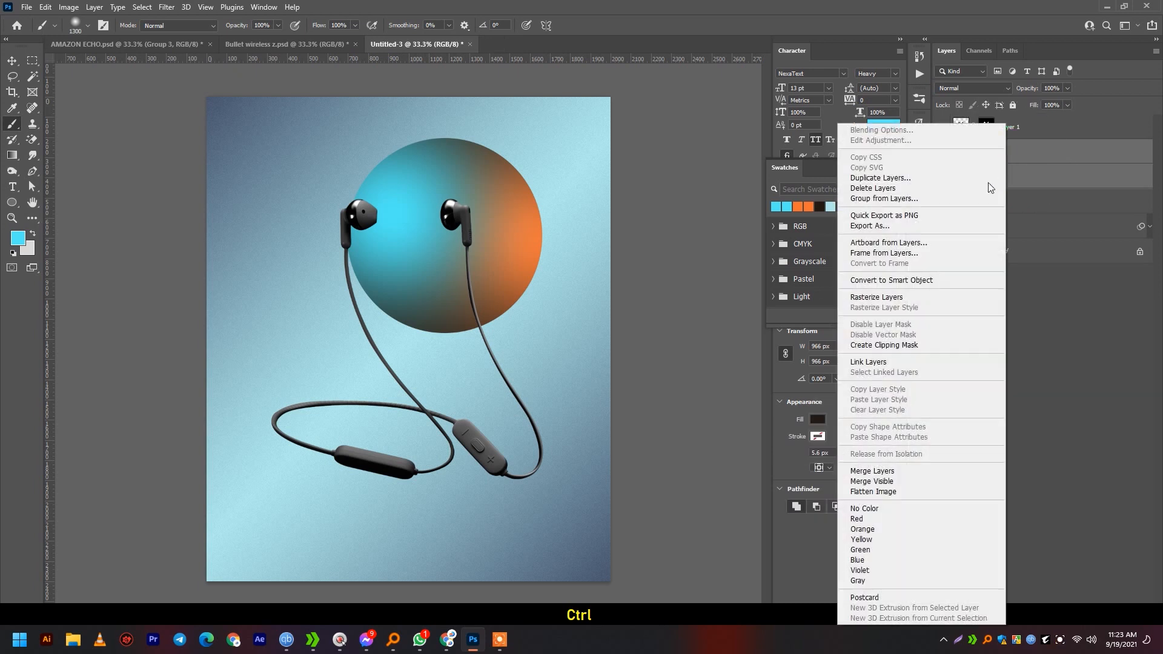
left_click(935, 280)
Step: Add 3.92% Gaussian monochromatic noise to the circle smart object
left_click(167, 7)
mouse_move(189, 199)
left_click(343, 196)
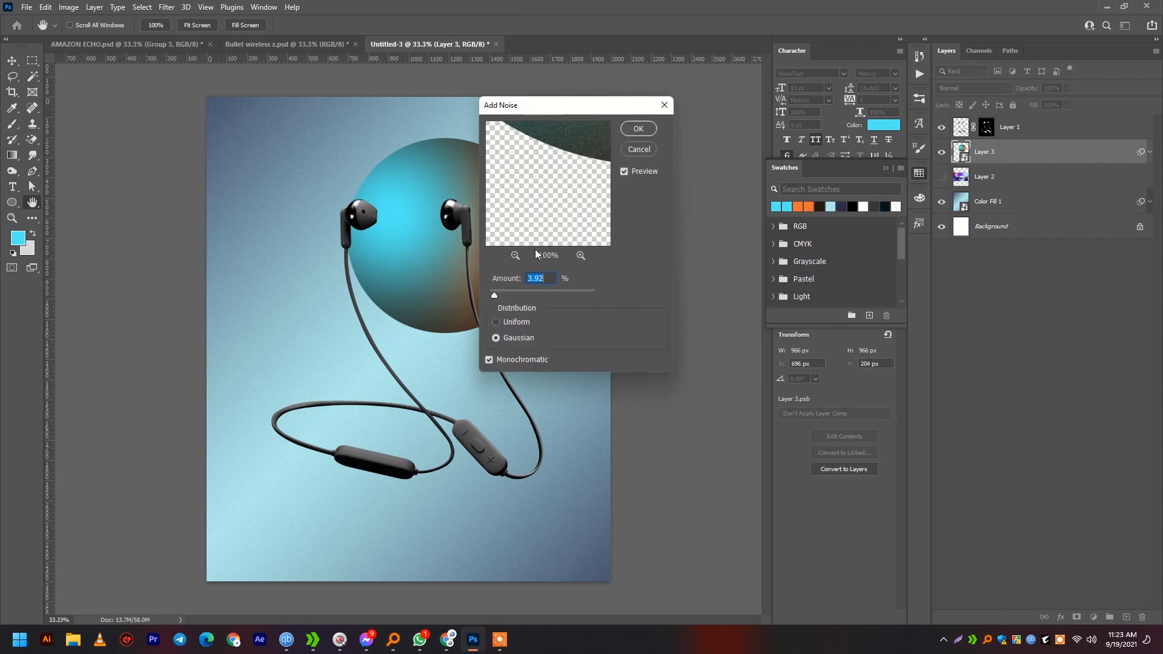
left_click(636, 129)
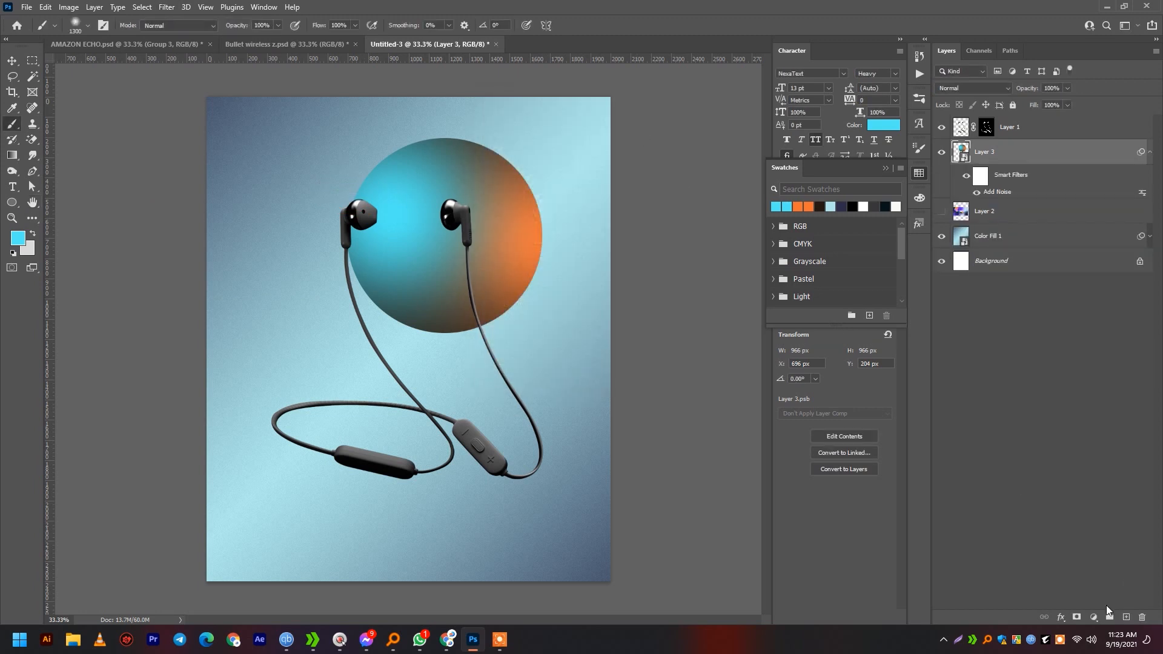
Step: Add a black Multiply drop shadow to the circle with 100% opacity and a size of about 152 px
left_click(1070, 616)
left_click(1085, 601)
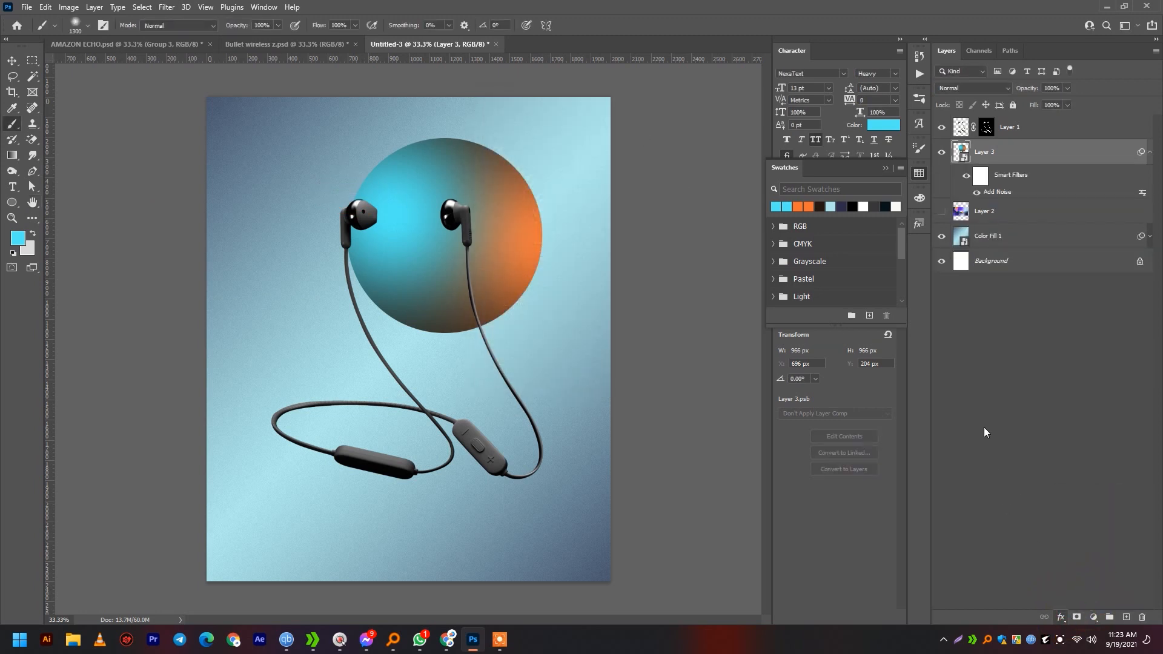
left_click(935, 239)
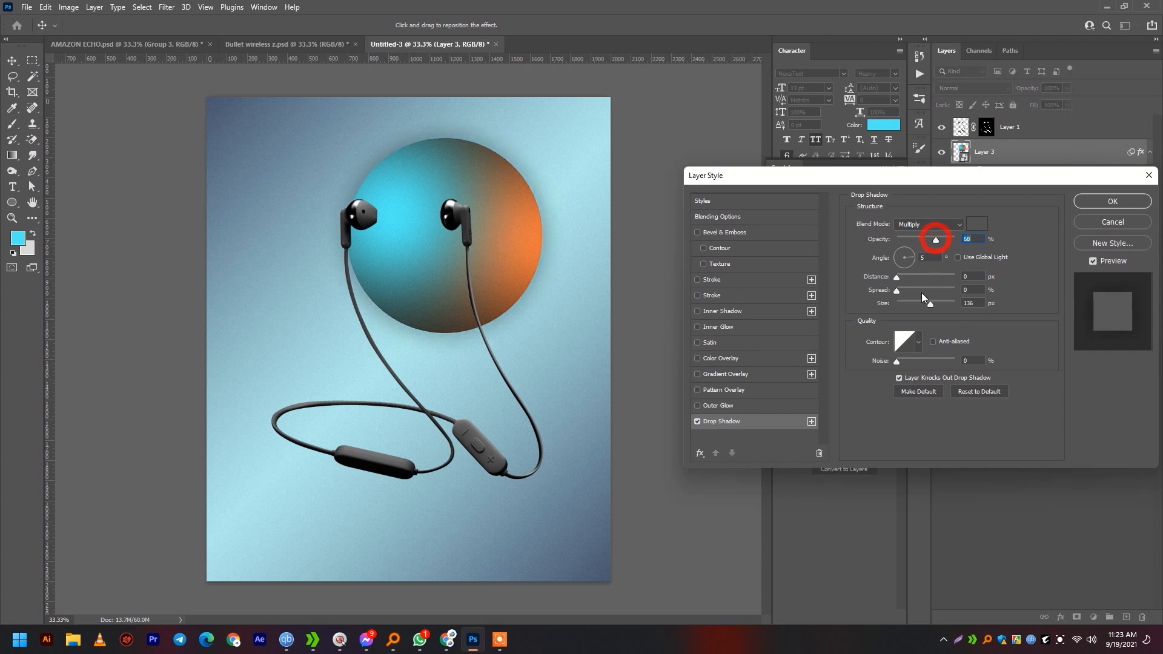
mouse_move(925, 301)
left_mouse_down()
mouse_move(911, 301)
mouse_move(926, 303)
left_mouse_up()
left_click(955, 237)
left_click(976, 224)
left_click_drag(778, 460, 745, 524)
left_click(999, 351)
Step: Set the drop shadow's distance to 69 px, angle to 61° and opacity to about 31%, and apply it
left_click(934, 276)
left_click(903, 257)
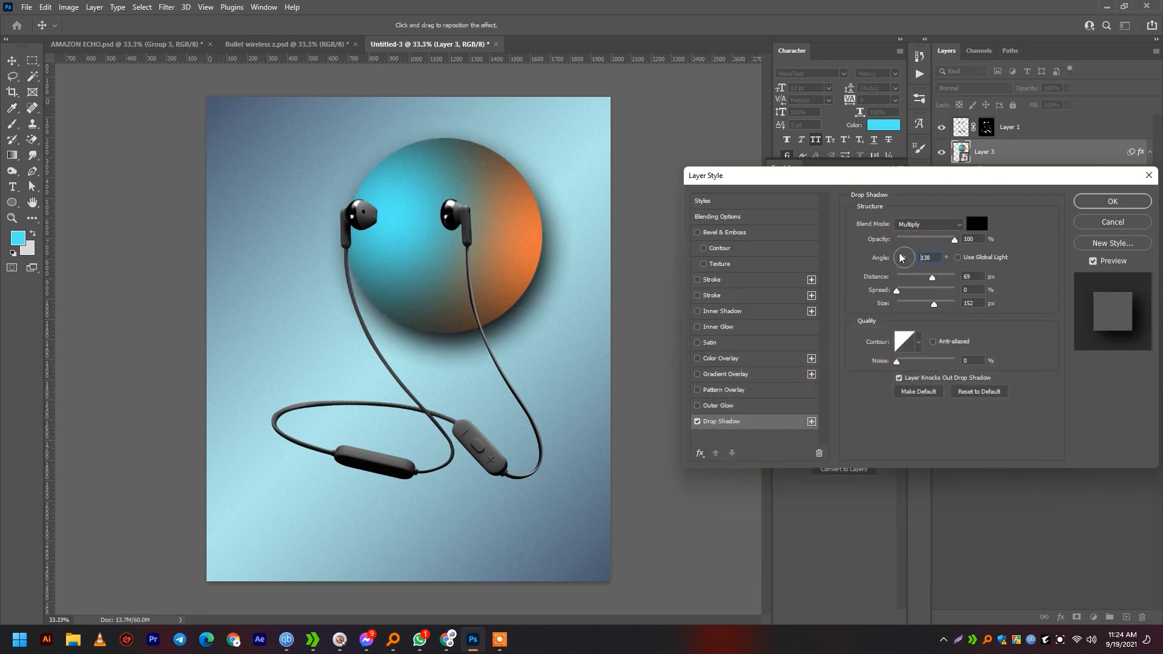
left_click(901, 257)
mouse_move(909, 259)
left_mouse_down()
mouse_move(926, 239)
mouse_move(916, 239)
left_mouse_up()
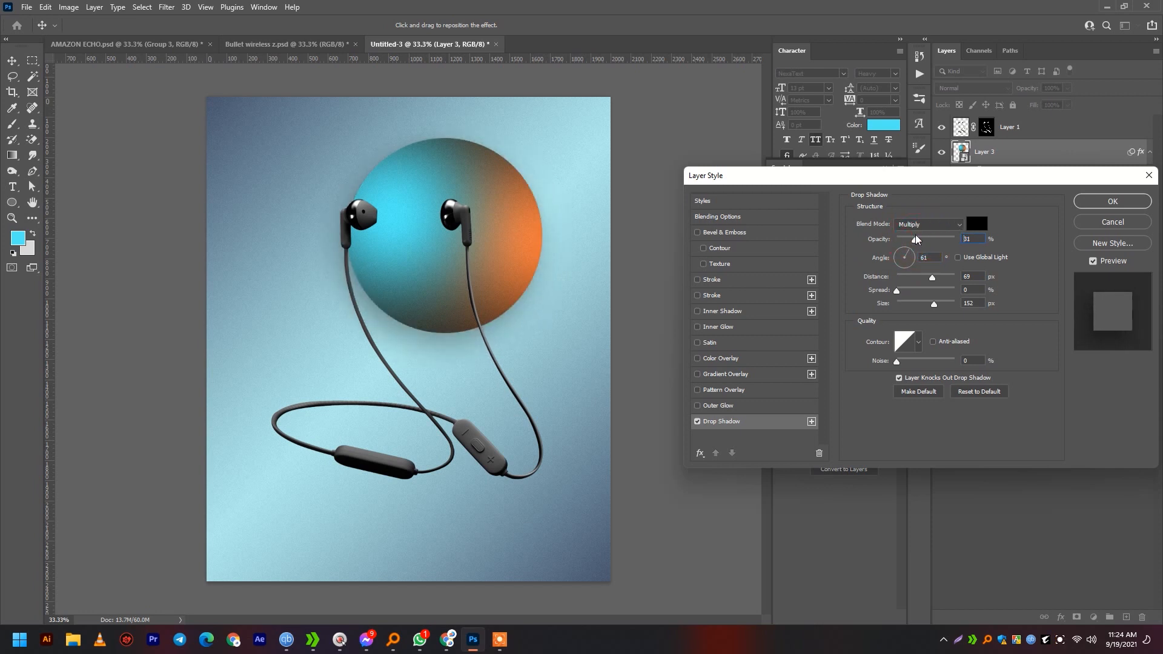
left_click(1112, 201)
Step: Move the gradient circle to the poster's lower left, duplicate it and scale the copy down to about 350 px wide
key("v")
left_click_drag(465, 227, 407, 311)
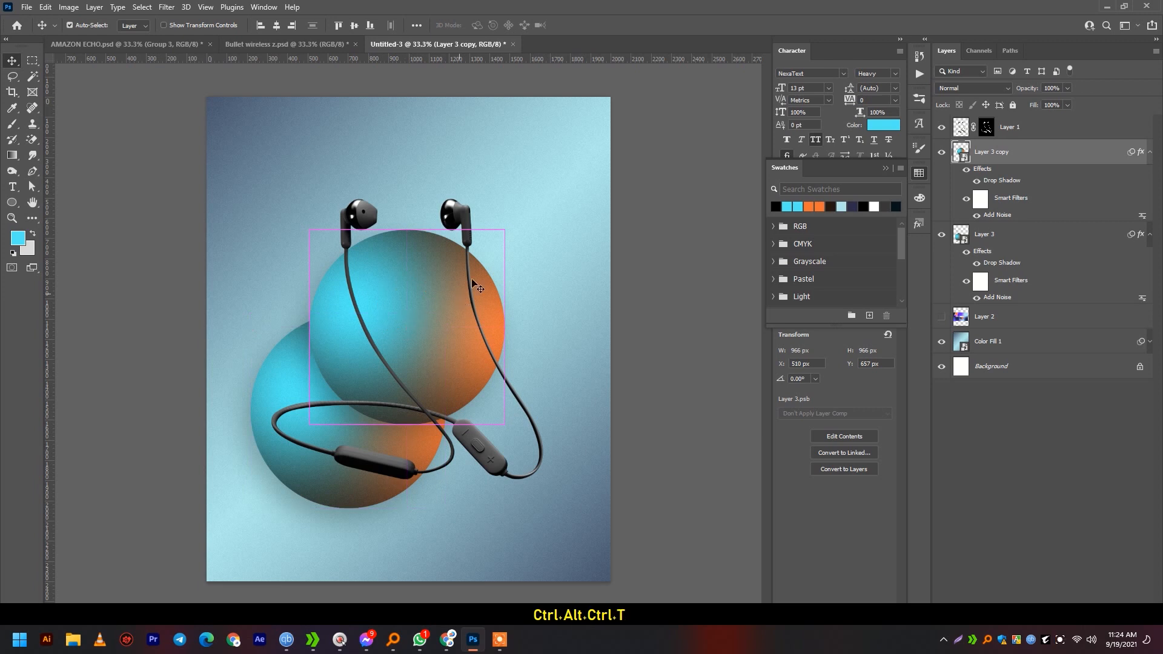
key("ctrl+t")
left_click_drag(576, 186, 458, 313)
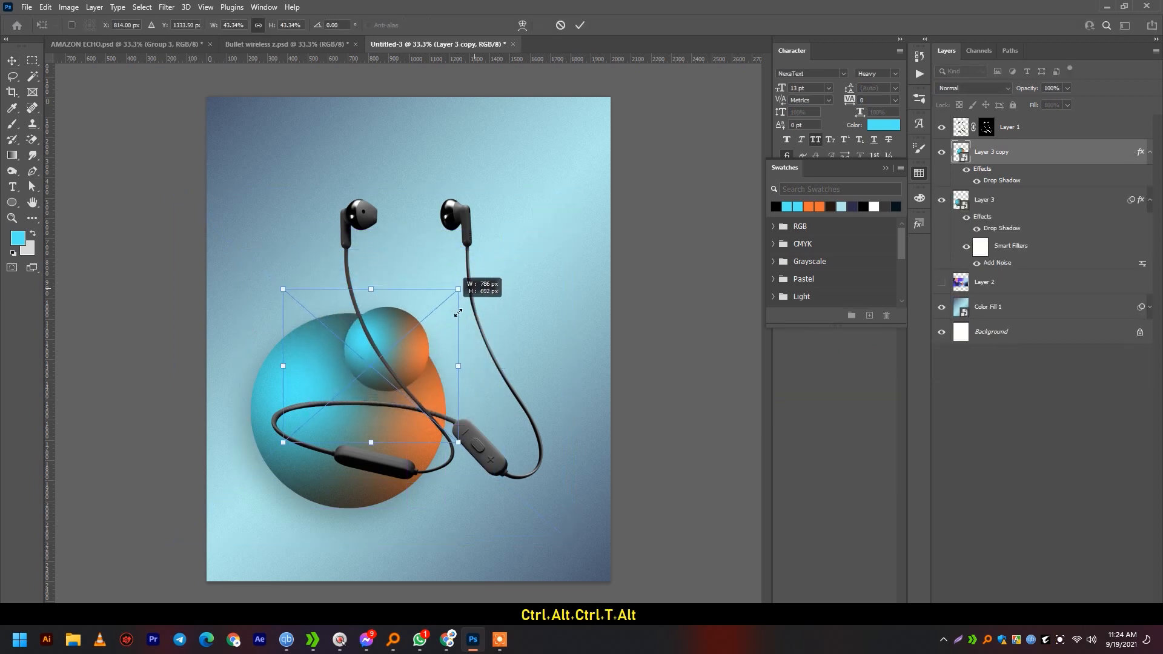
key("Return")
Step: Try to recolour the small circle with a clipped Hue/Saturation adjustment inside its smart object, save it, and undo the update in the poster
double_click(963, 156)
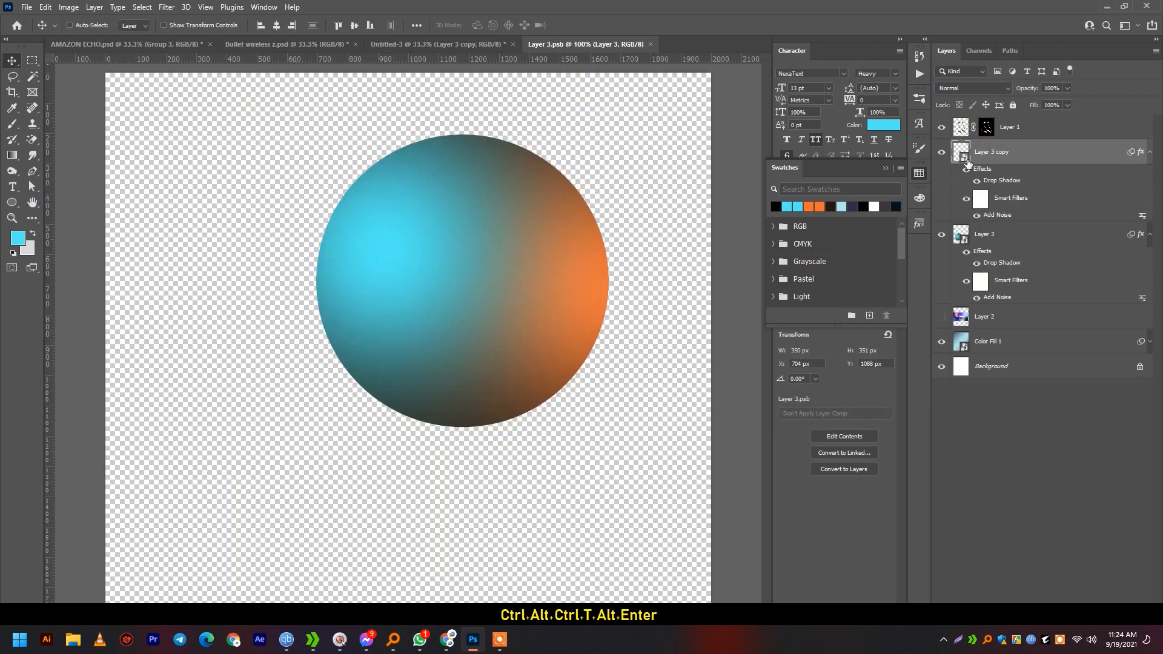
left_click(1093, 617)
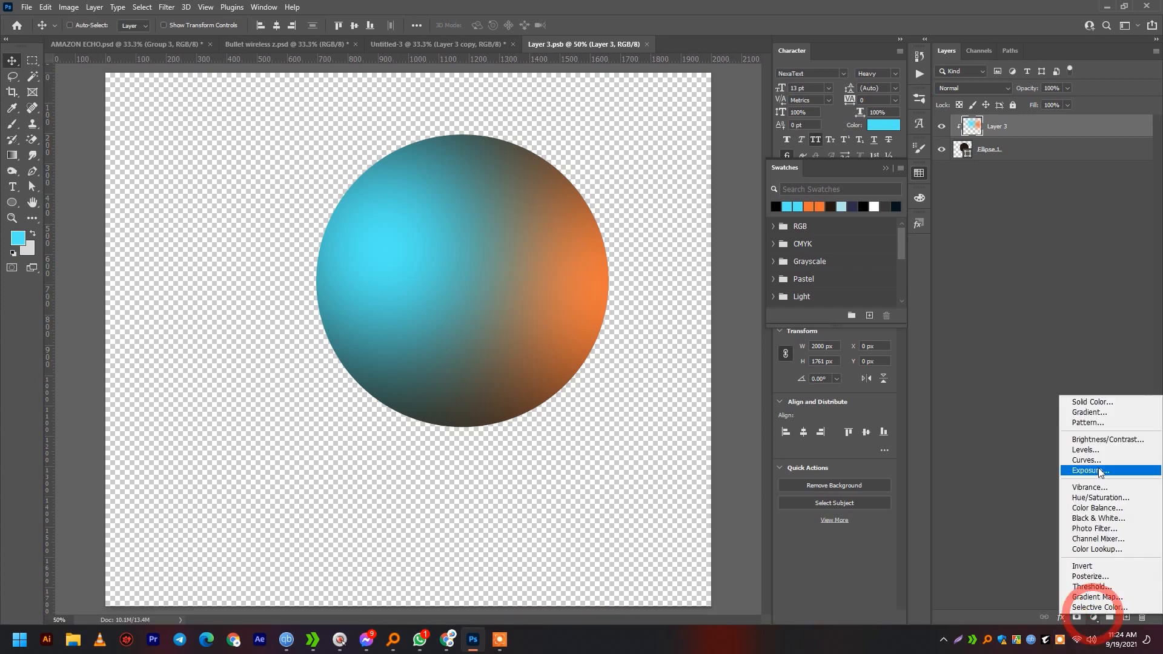
left_click(1105, 500)
key("alt")
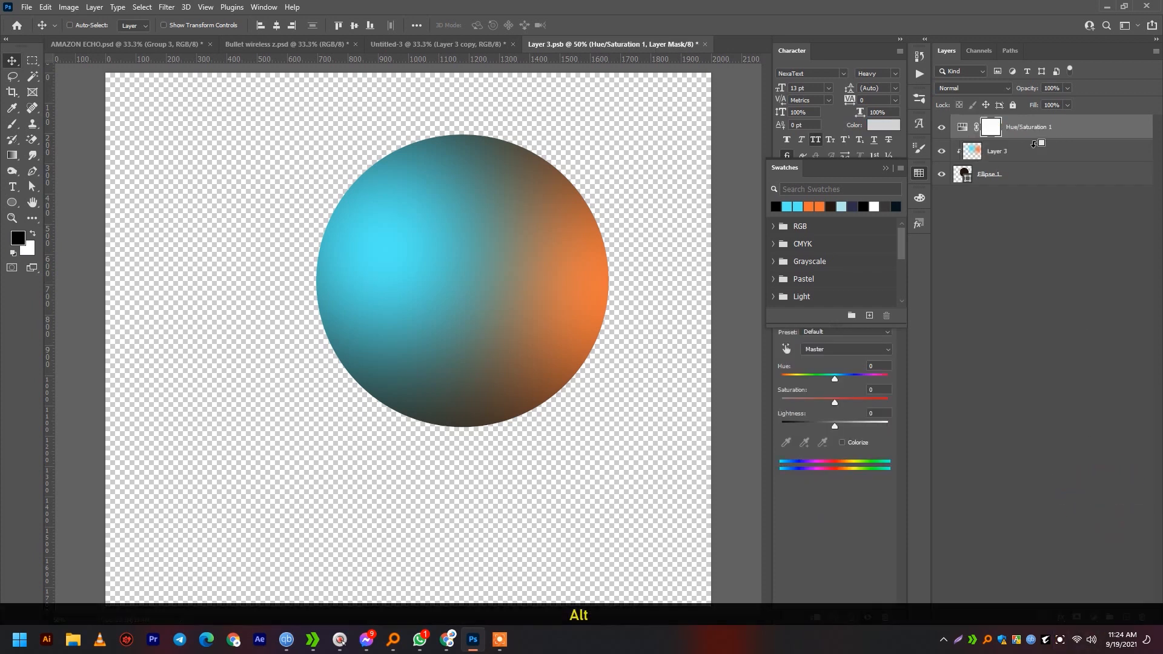
left_click_drag(834, 379, 834, 425)
key("ctrl+s")
left_click(487, 46)
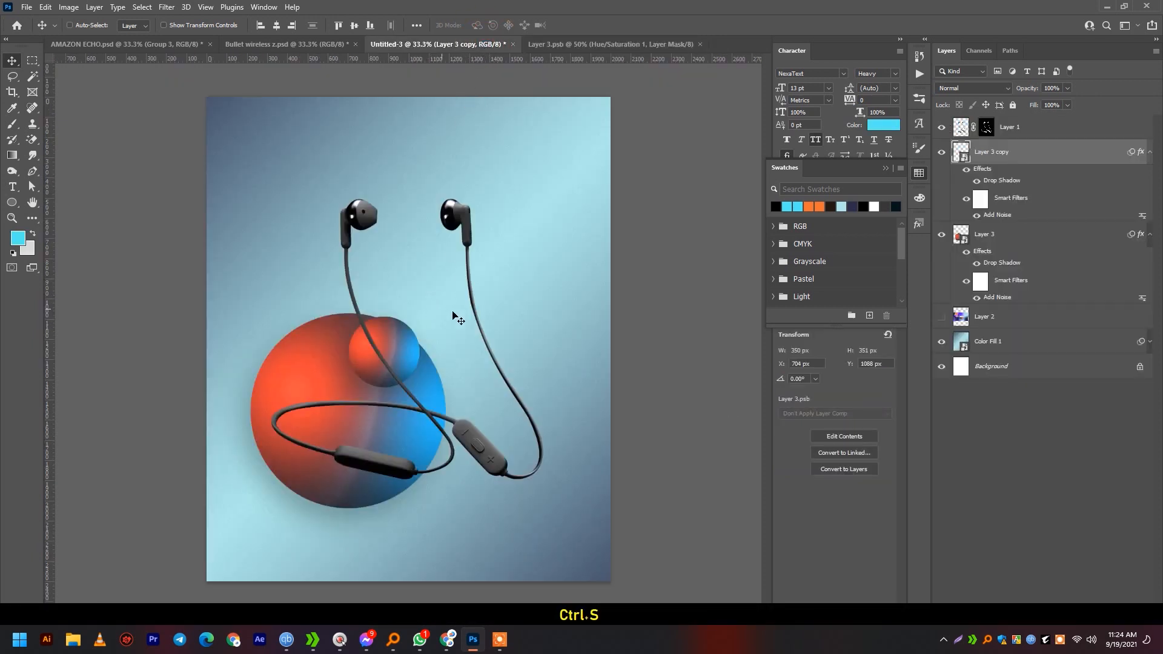
key("ctrl+z")
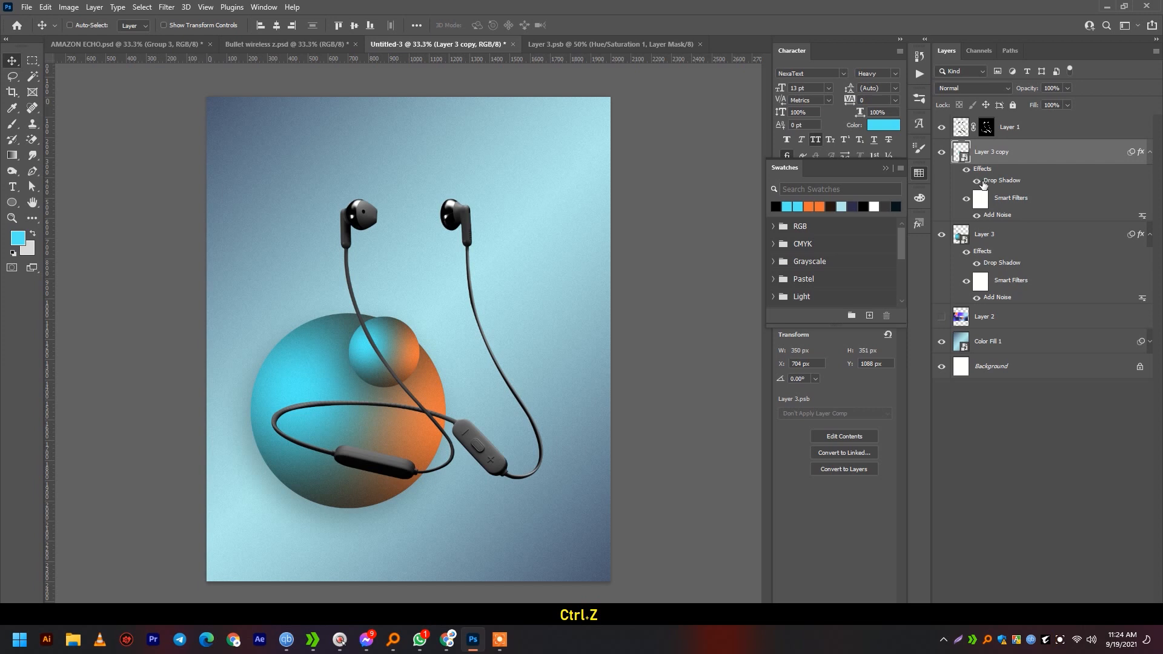
Step: Delete the small linked copy and create an independent smart object copy of the large gradient circle
key("BackSpace")
key("ctrl+c")
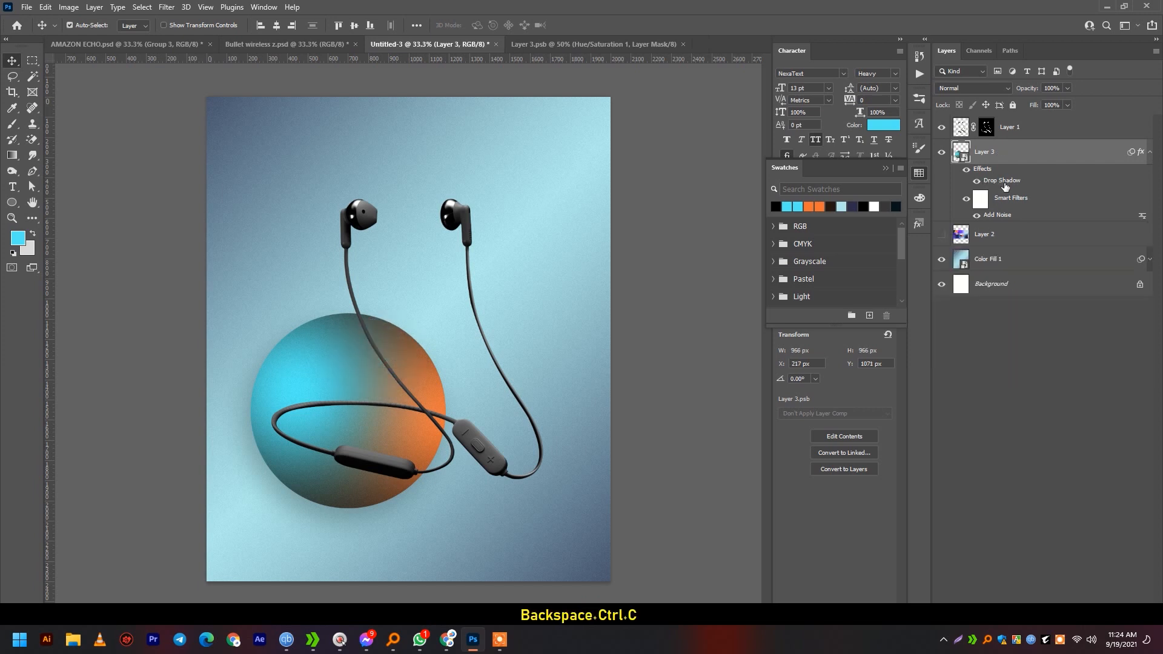
key("ctrl+v")
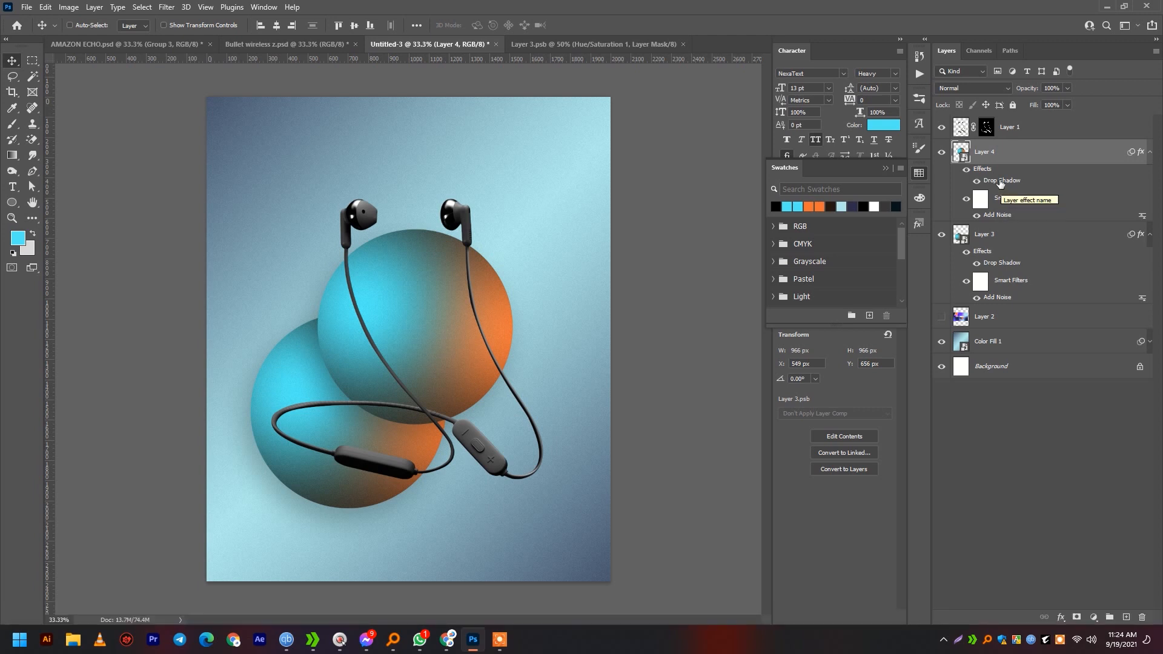
Step: Inside the new copy's smart object, add a Hue/Saturation adjustment with Hue -180, save it and return to the poster
double_click(968, 156)
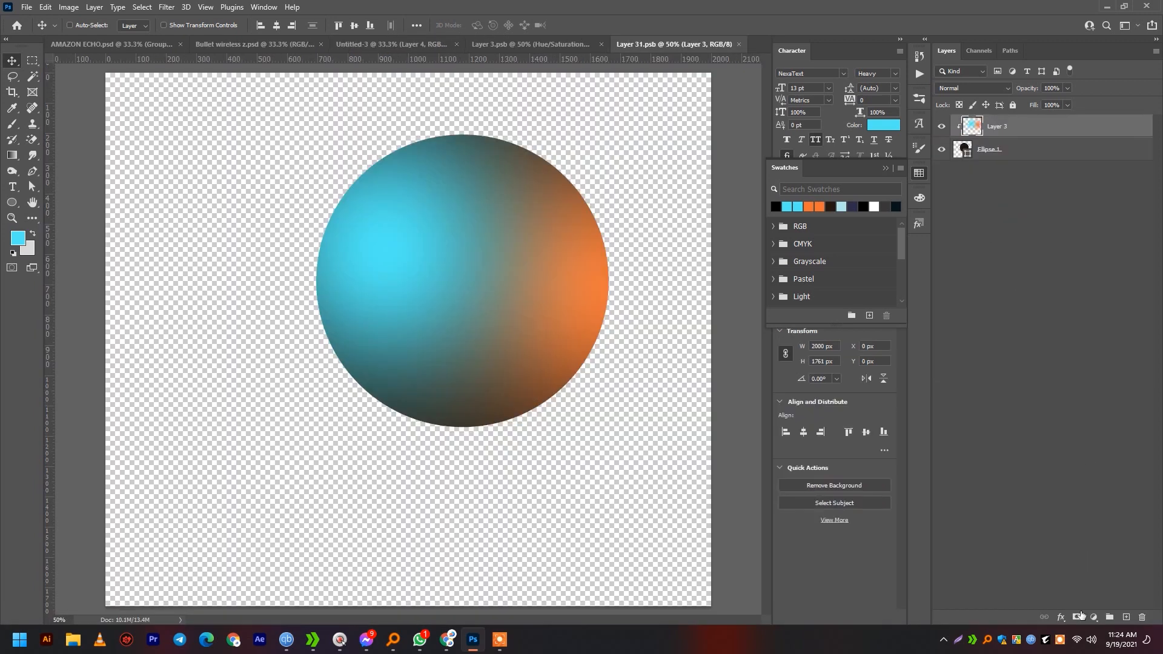
left_click(1094, 616)
left_click(1090, 508)
left_click_drag(835, 376, 782, 379)
key("ctrl+s")
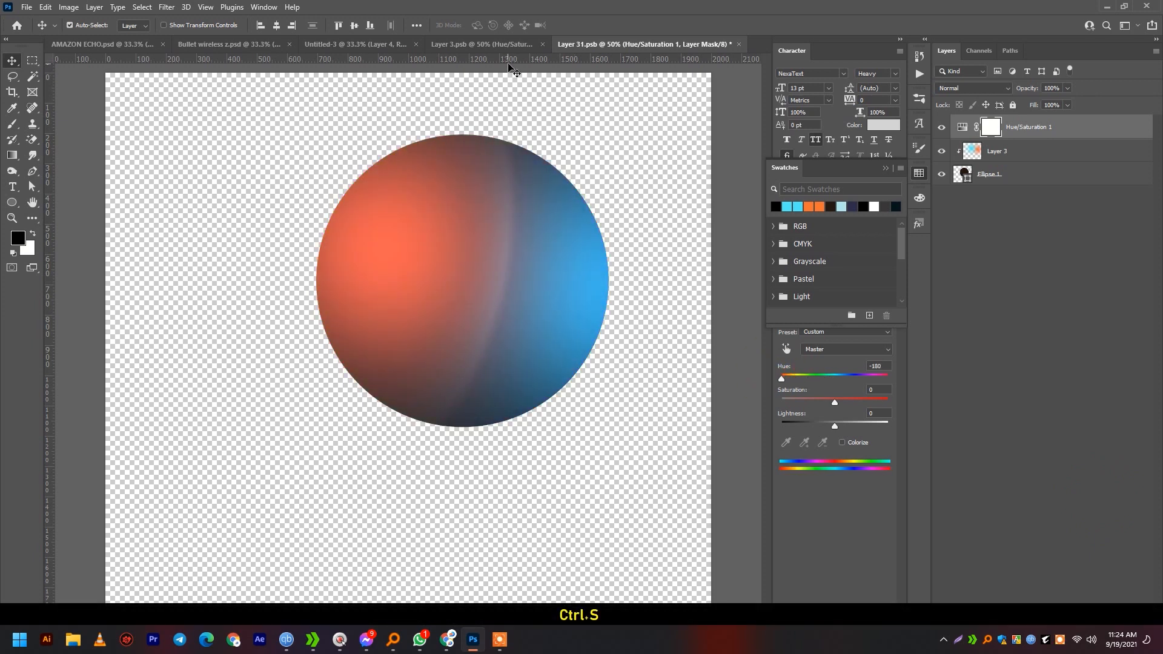
left_click(354, 48)
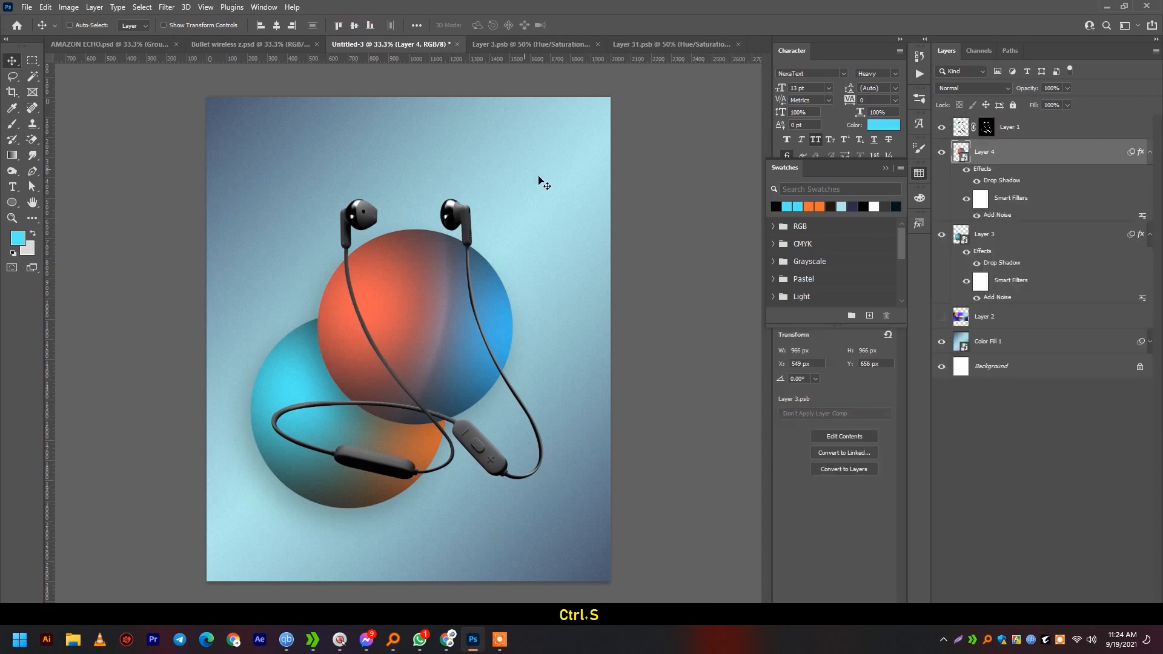
Step: Scale the red-blue circle down to about 349 px wide and place it just below the right earbud
key("ctrl+t")
left_click_drag(586, 199, 444, 298)
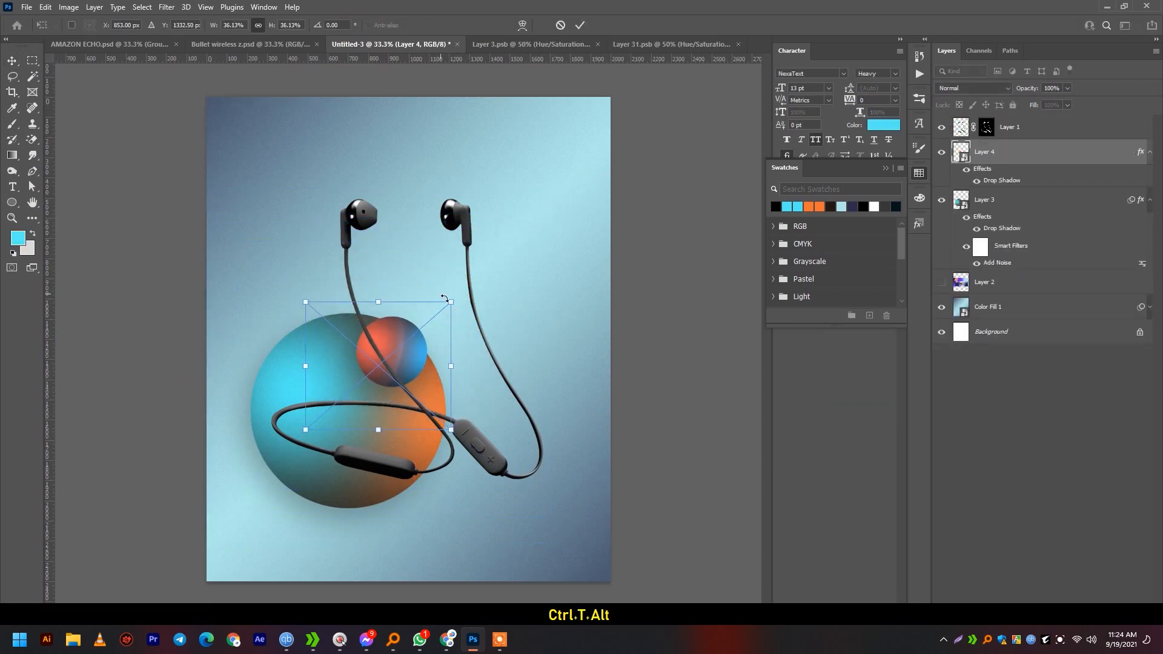
key("Return")
left_click_drag(423, 355, 494, 262)
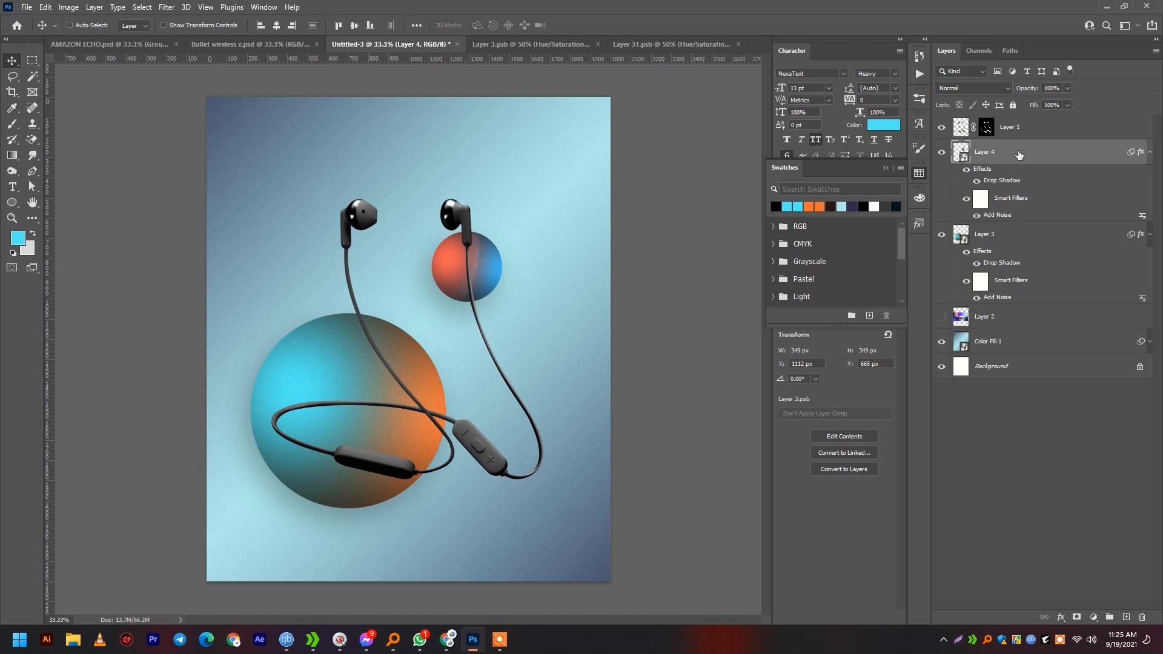
Step: Add a new layer above the circles and enter the text SUPER between the earphone cables
left_click(1126, 617)
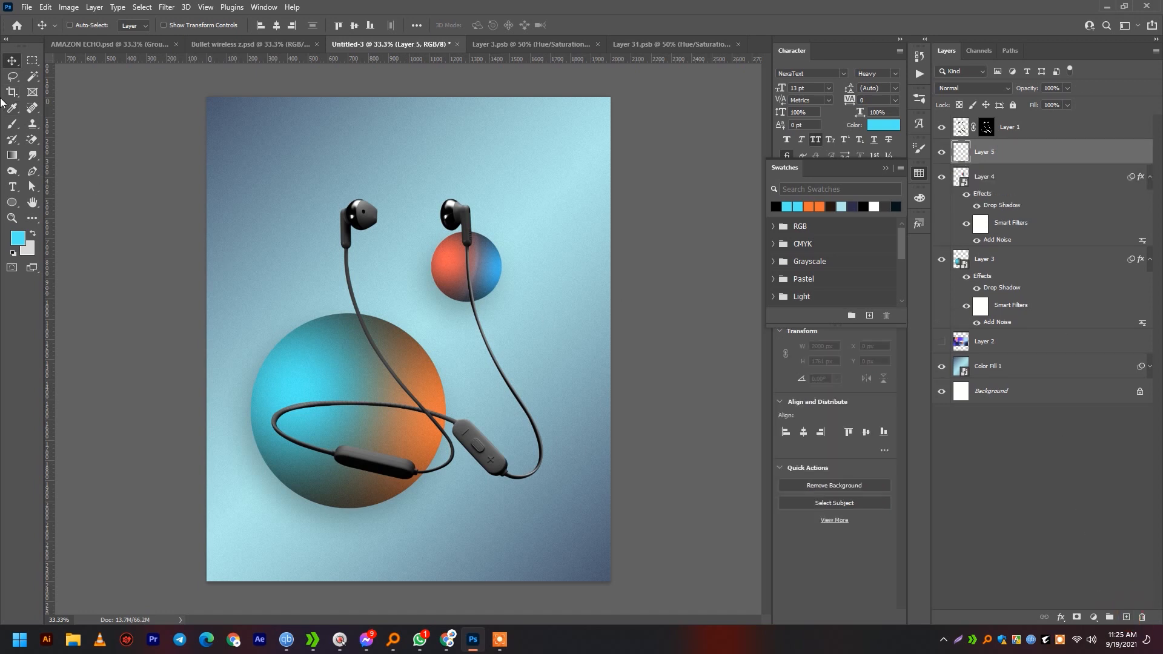
left_click(13, 187)
left_click(390, 285)
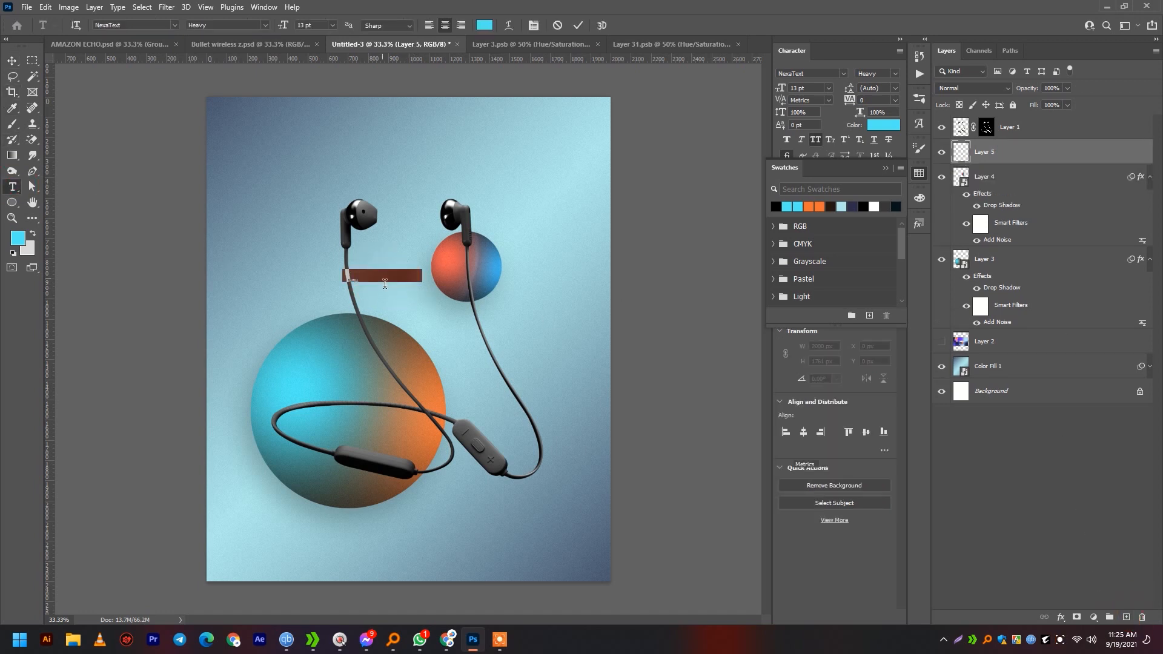
type("SUPER")
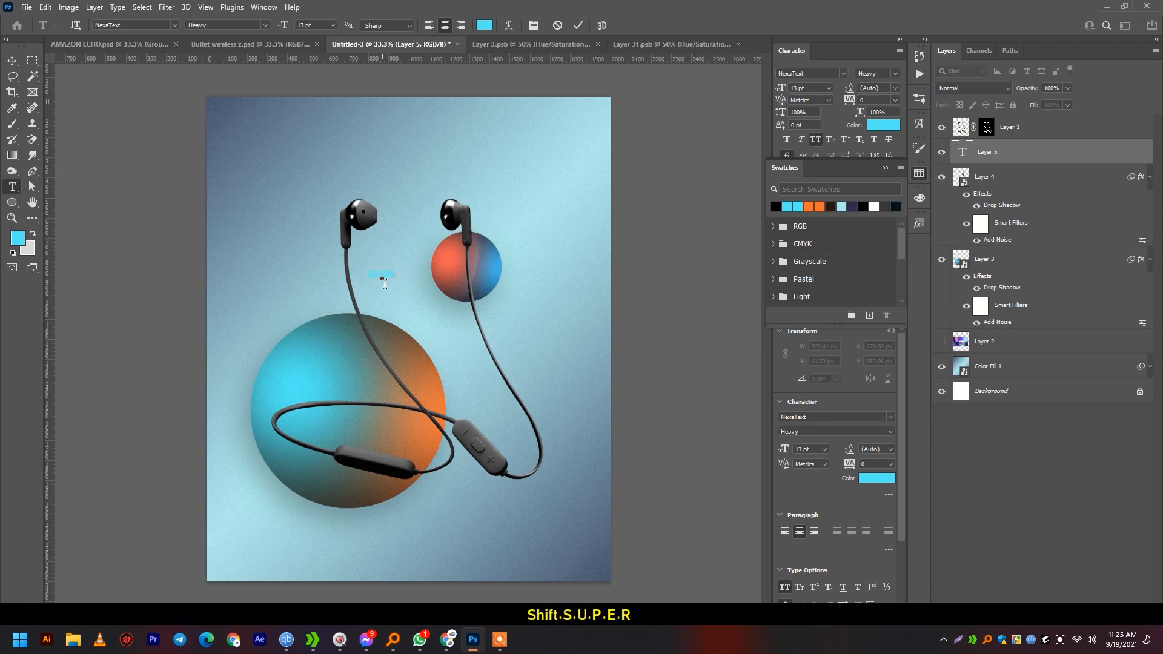
Step: Set the font size of the whole SUPER text to 43 pt
key("ctrl+a")
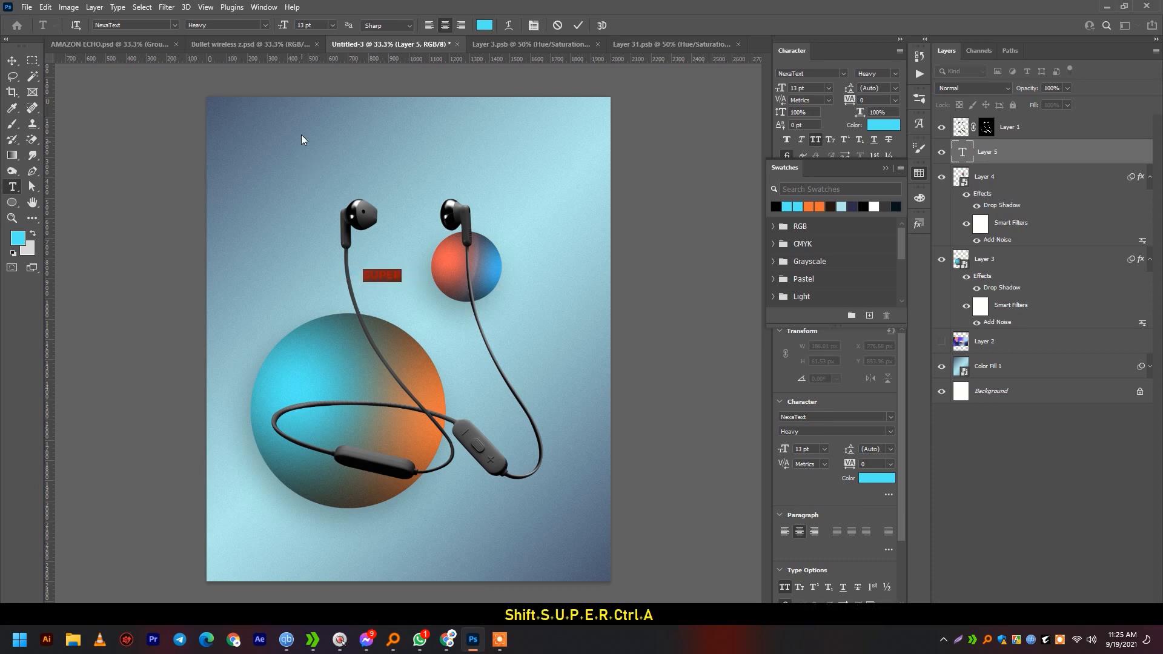
left_click(317, 23)
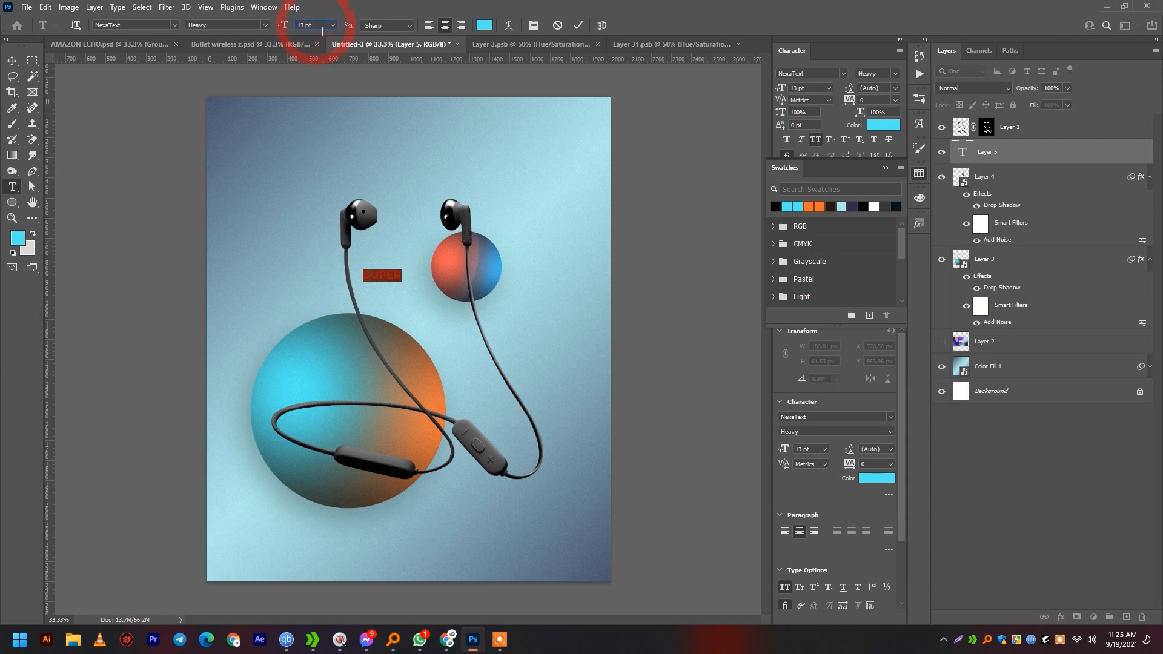
key("shift+Up")
key("shift+Up")
key("shift+Up")
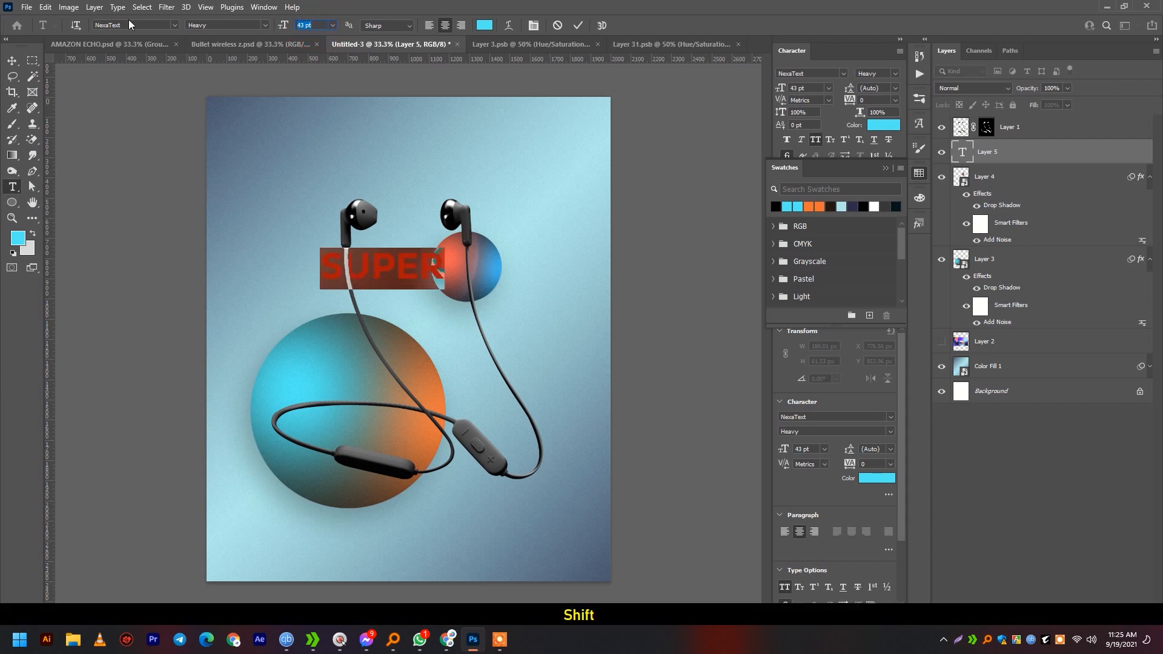
Step: Change the font of the SUPER text to Robinson Regular
type("nexa")
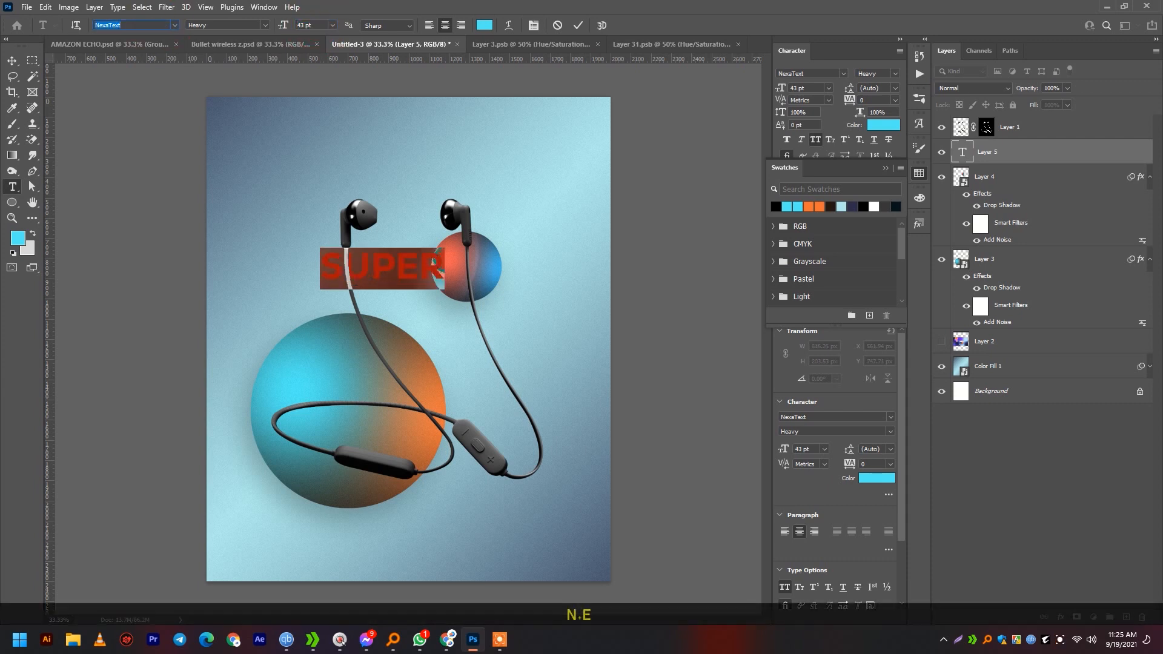
key("ctrl+a")
type("robi")
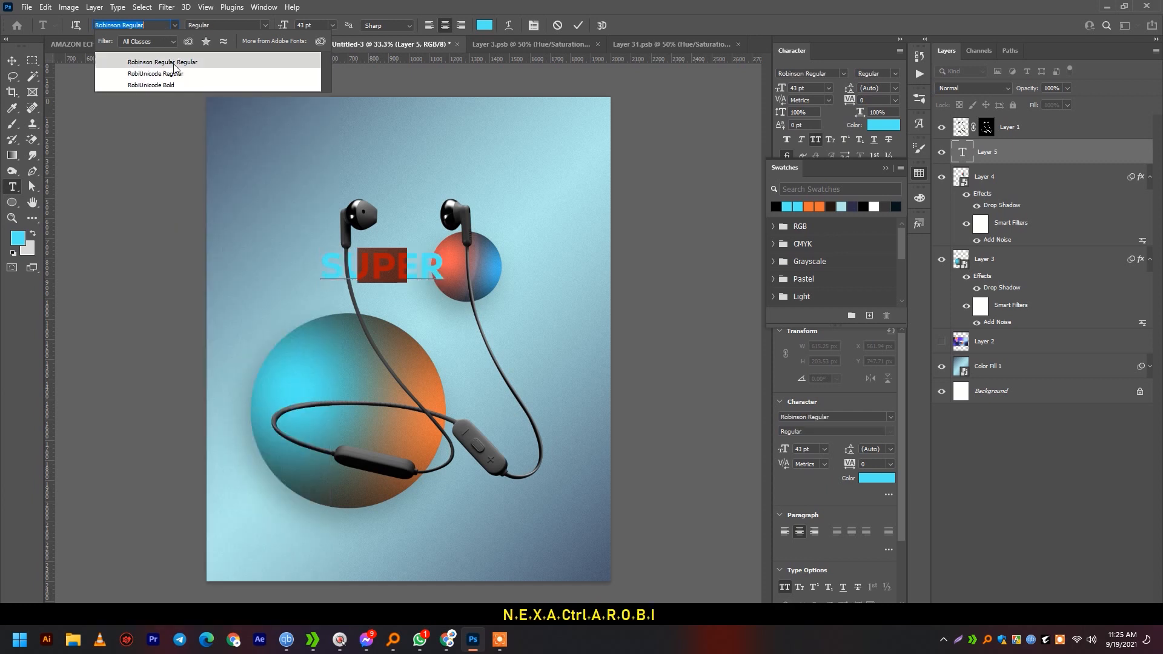
left_click(163, 62)
Step: Enlarge the SUPER text to a font size of 153 pt
left_click(330, 27)
key("shift+Up")
key("shift+Up")
key("shift+Up")
key("shift+Up")
key("shift+Up")
key("shift+Up")
key("shift+Up")
key("shift+Up")
key("shift+Up")
key("shift+Up")
key("shift+Up")
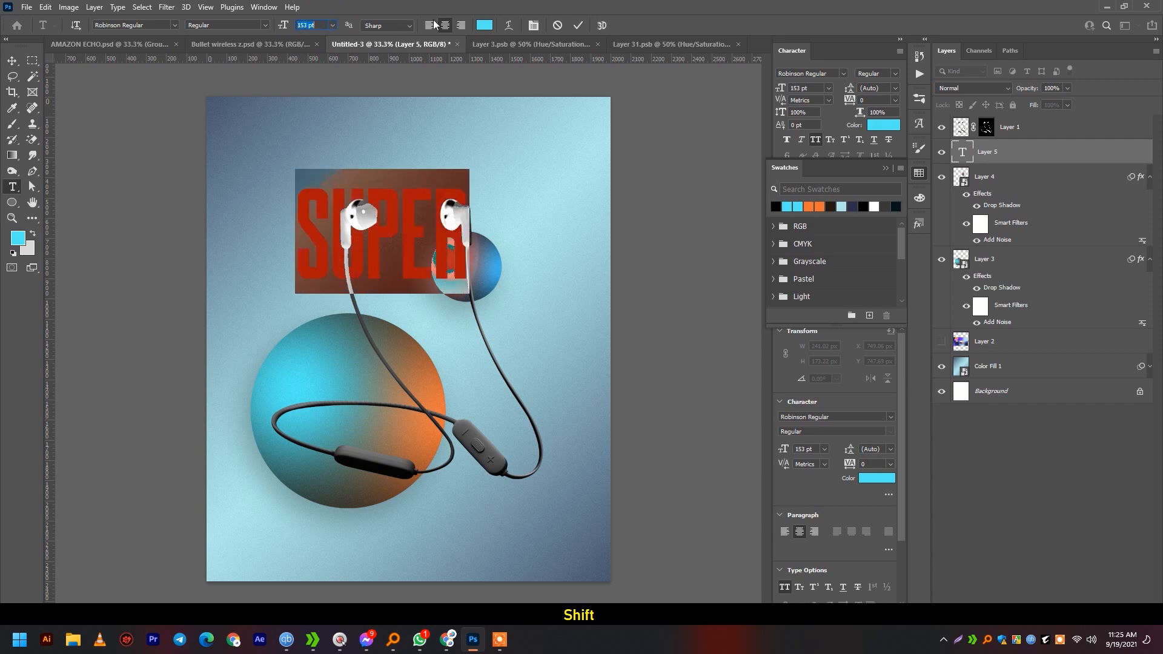
Step: Set the SUPER text's colour to dark grey #2f2f2f
left_click(485, 24)
left_click(732, 479)
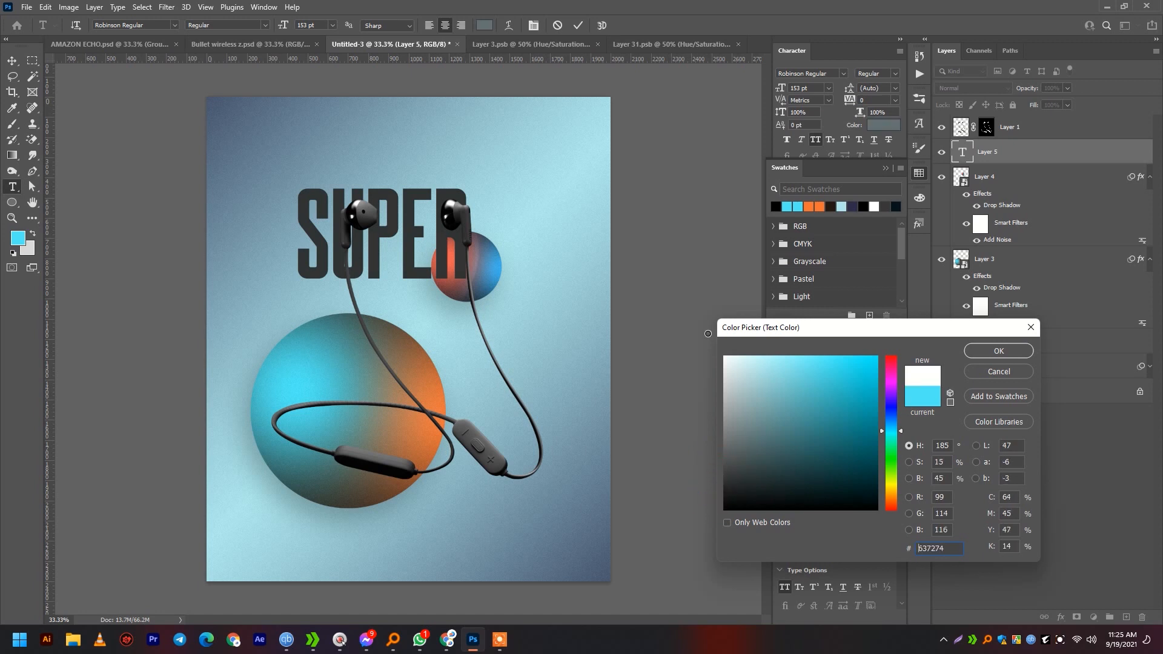
left_click(725, 357)
left_click(717, 488)
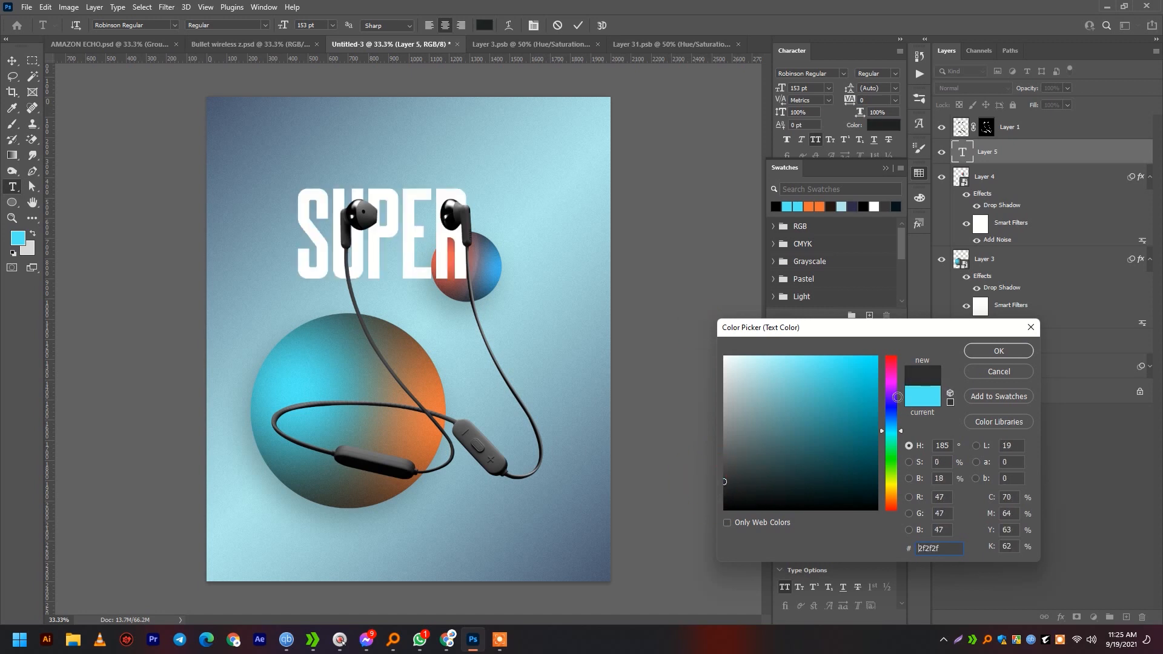
left_click(999, 351)
Step: Shift the SUPER headline toward the poster's left side and duplicate it directly below, slightly indented
left_click(318, 210)
left_click_drag(354, 230, 377, 211)
left_click_drag(267, 244, 284, 339)
Step: Replace the text of the lower SUPER copy with BASS
left_click(13, 189)
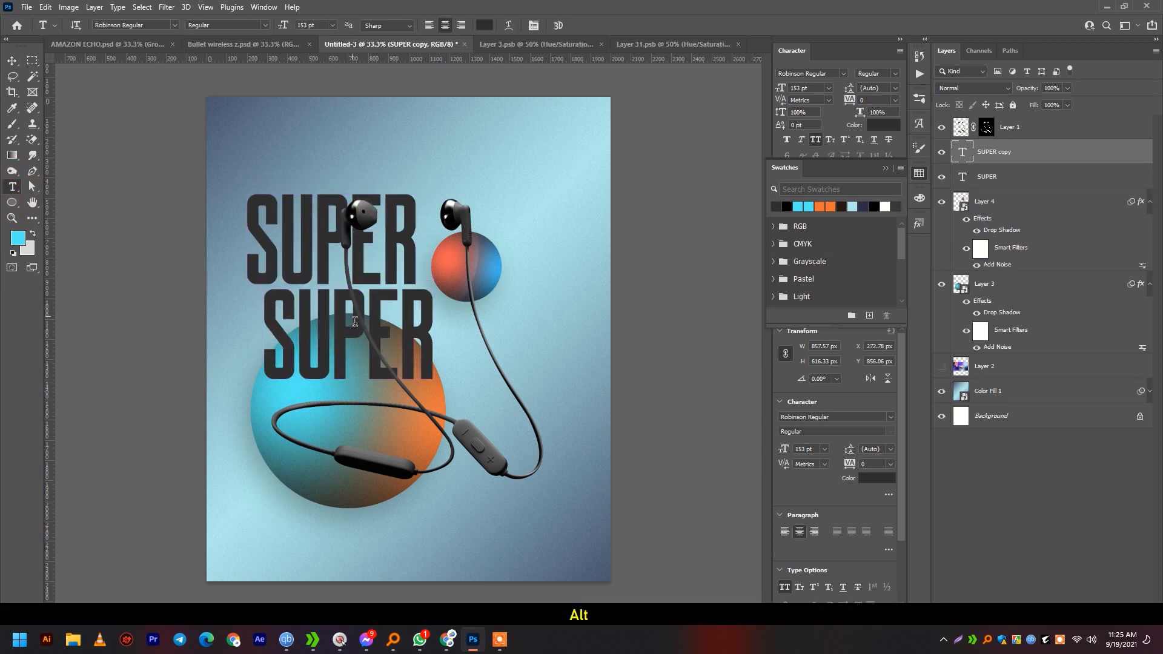
key("ctrl+a")
type("Bass")
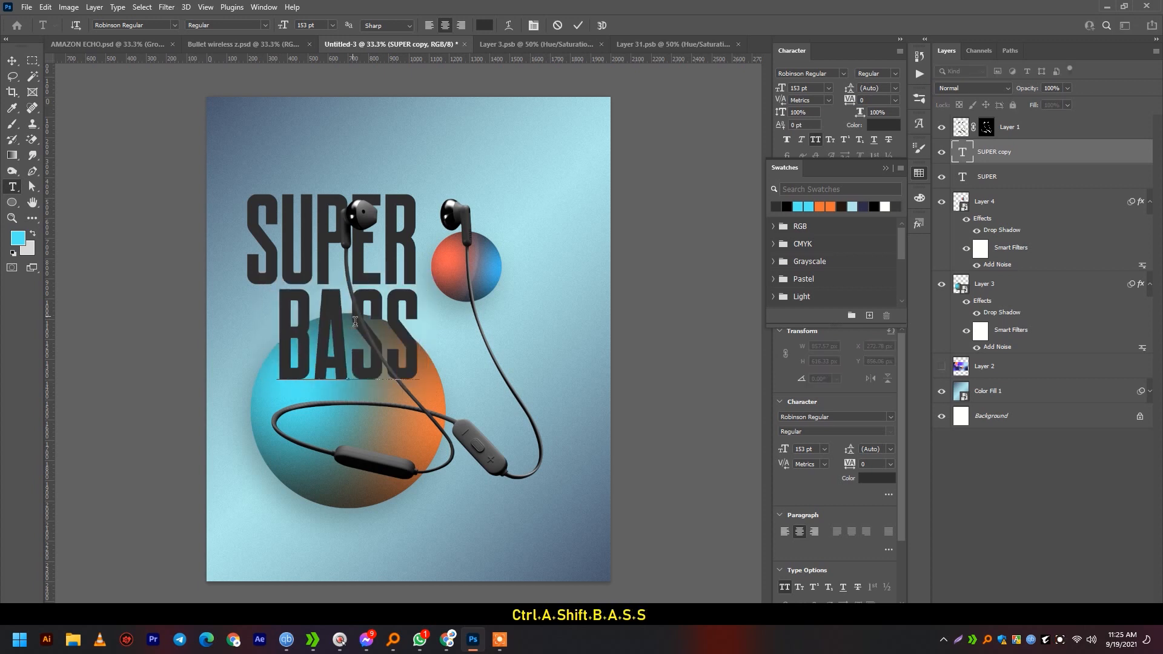
key("ctrl+a")
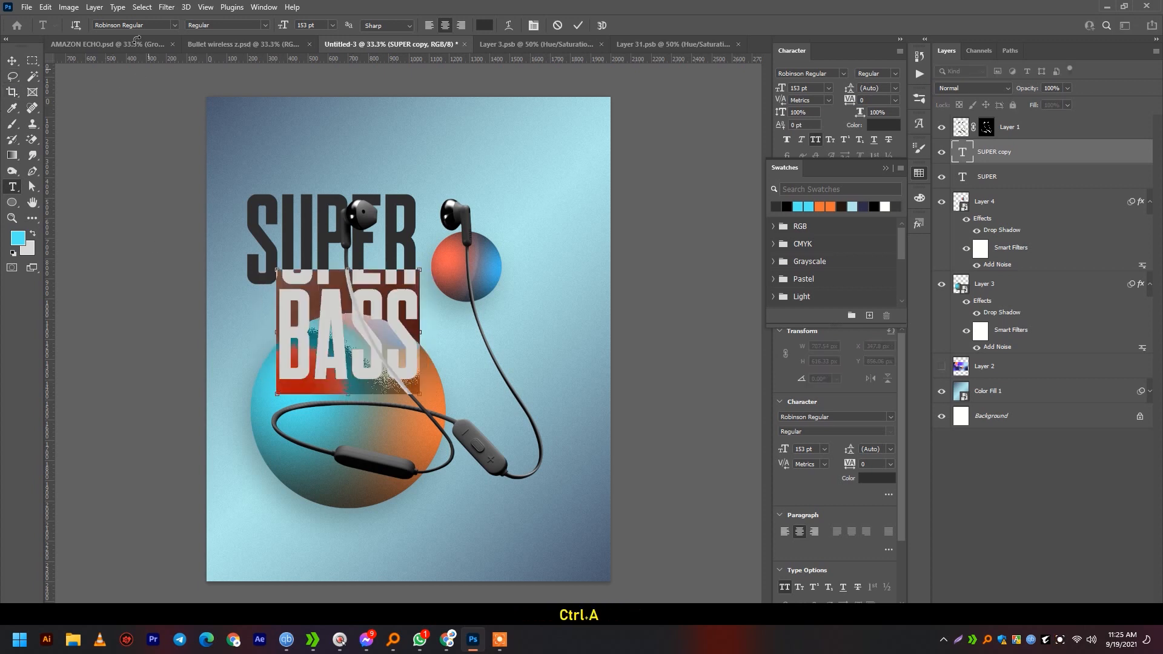
Step: Duplicate the BASS text below itself and change the copy's wording to EARPHONE
left_click(13, 60)
left_click_drag(372, 326, 435, 420, "alt")
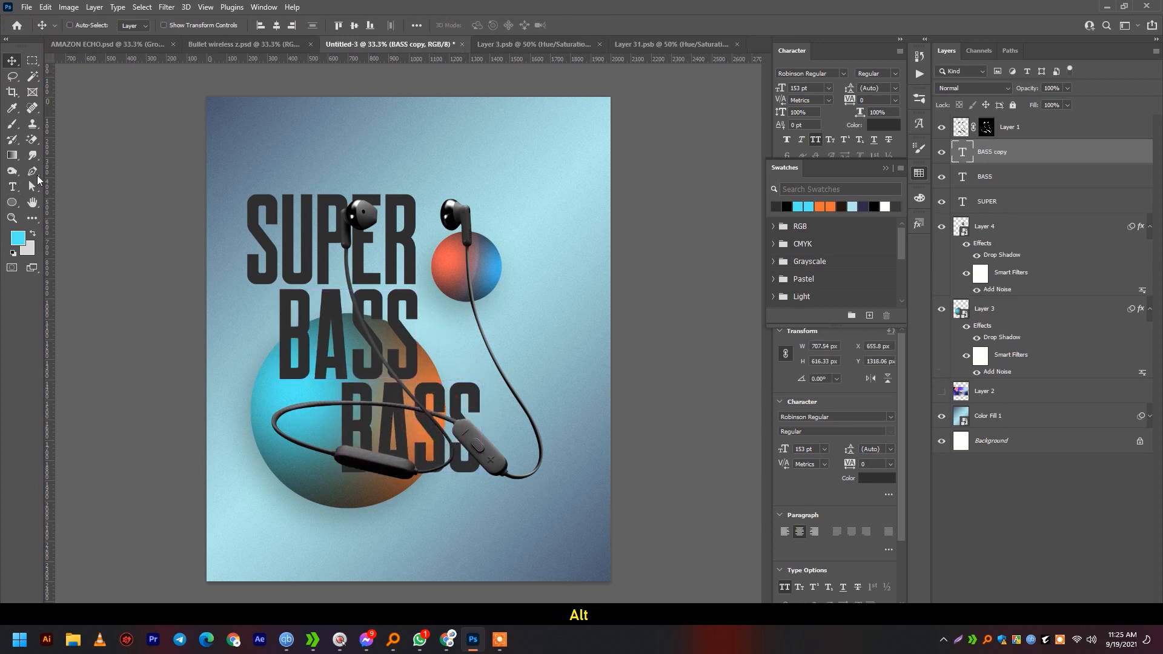
left_click(20, 189)
left_click(460, 442)
key("ctrl+a")
type("EARPHONE")
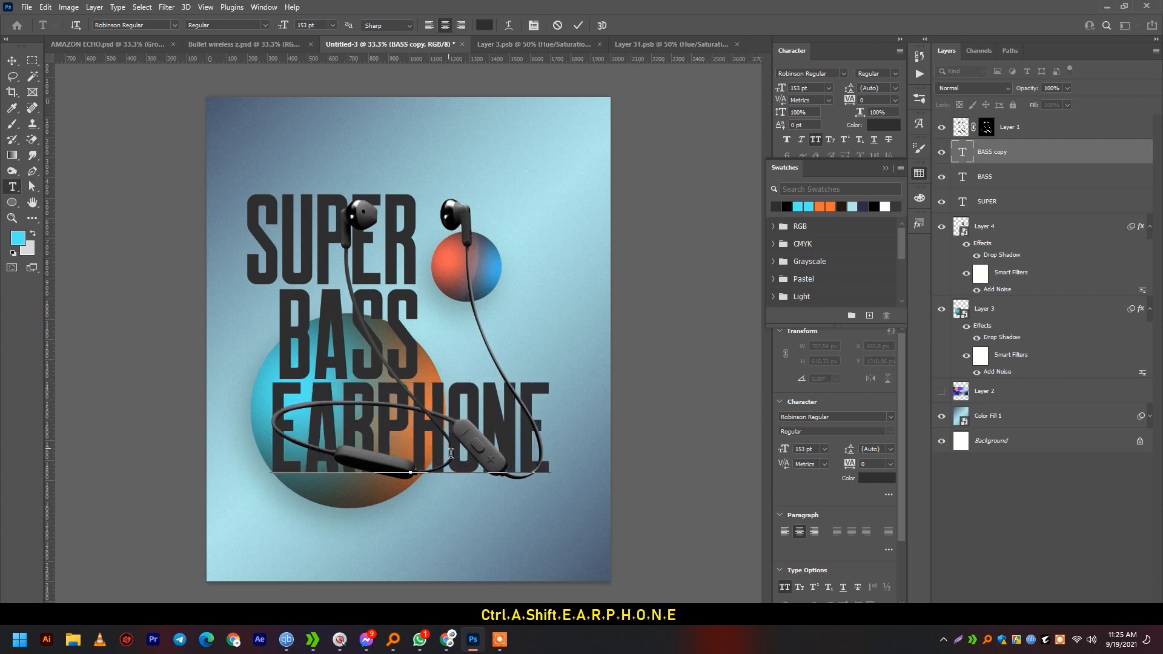
left_click(12, 60)
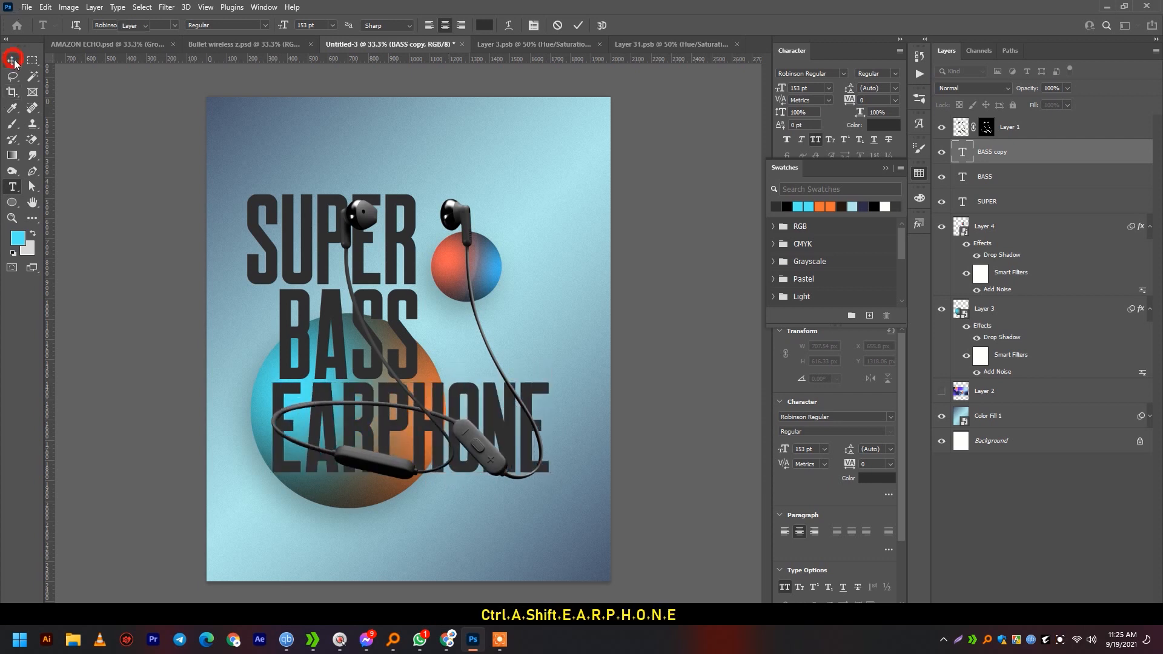
Step: Change the font of the SUPER, BASS and EARPHONE layers together to Bebas Neue Pro Bold
left_click(989, 197, "ctrl")
left_click(989, 179, "ctrl")
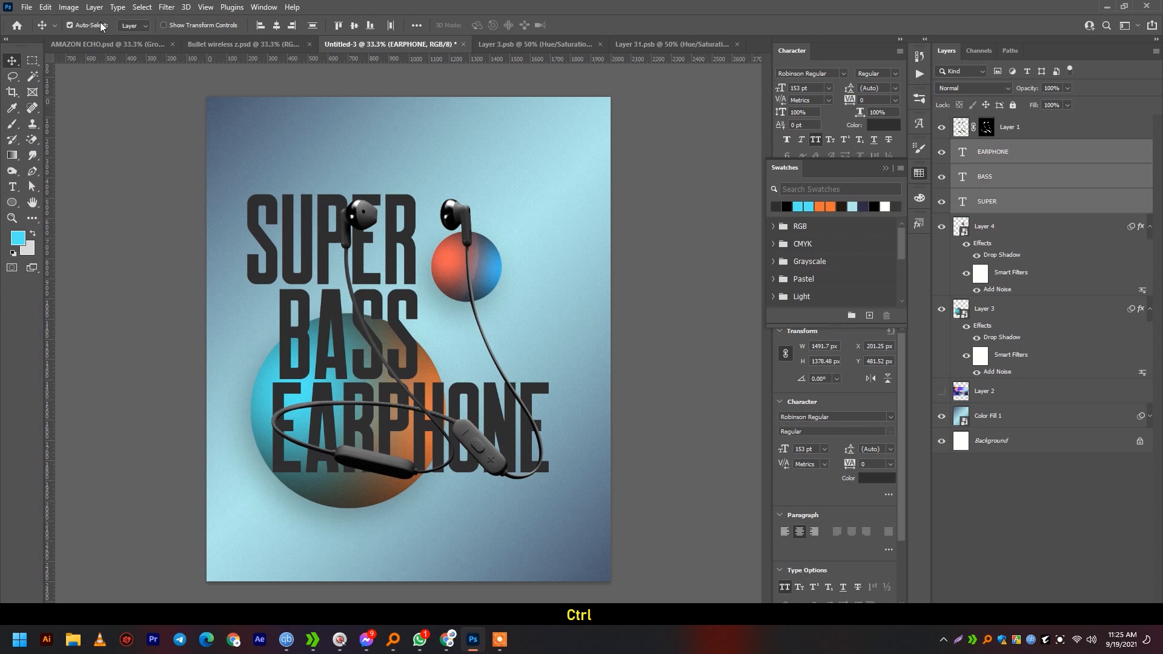
left_click(13, 187)
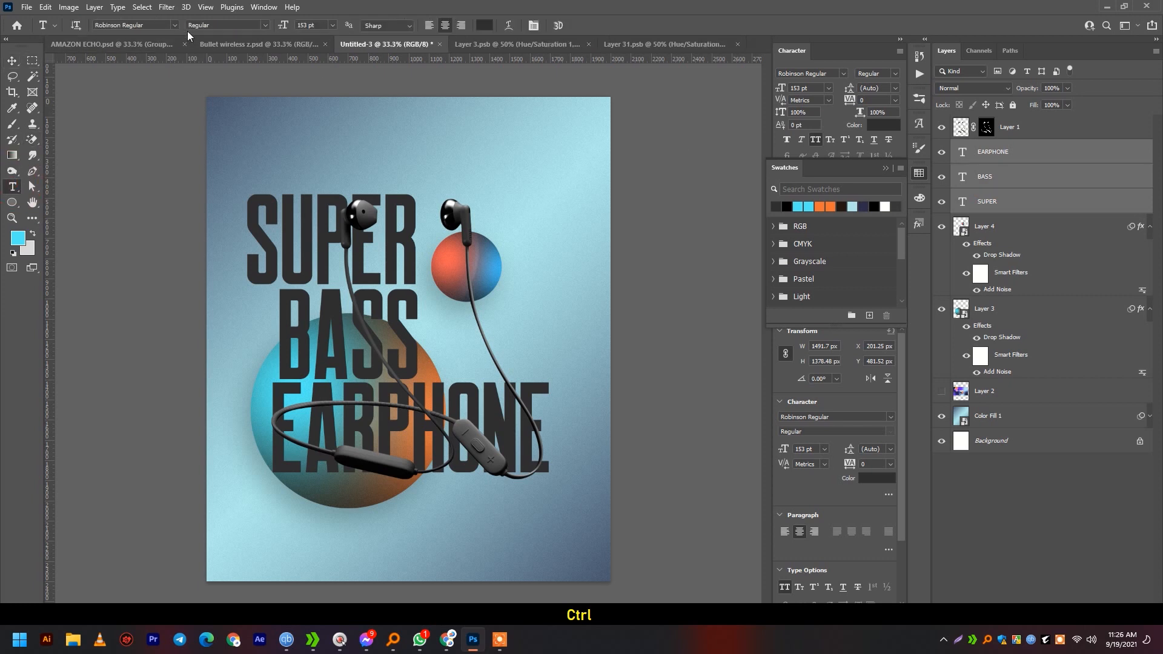
type("beb")
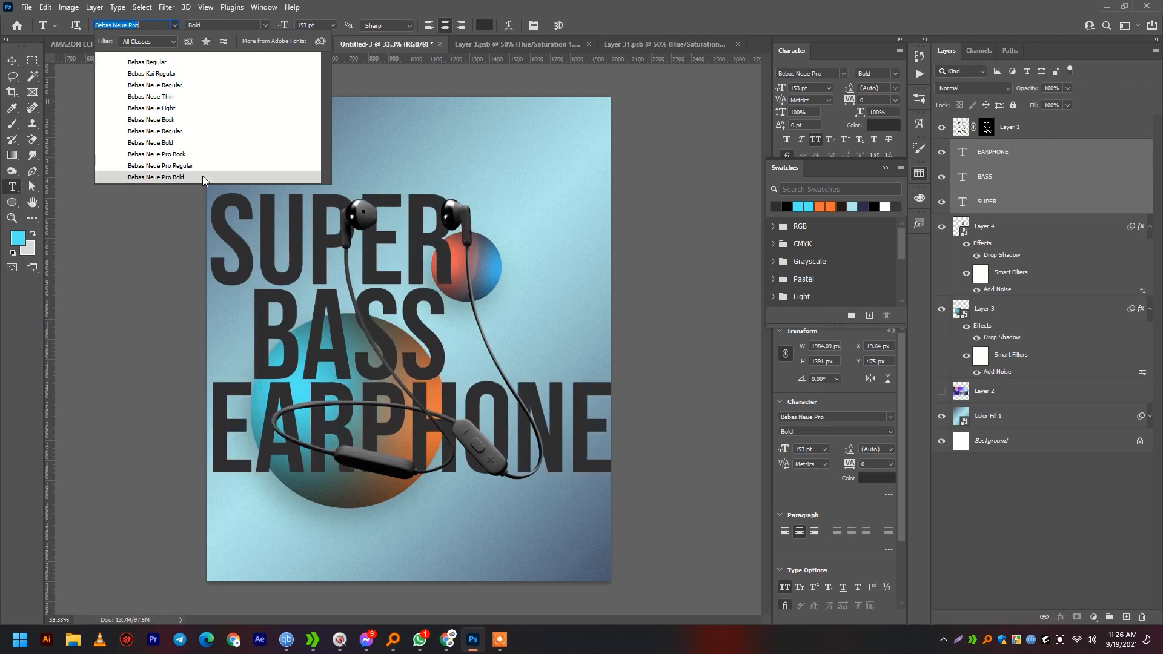
left_click(202, 176)
Step: Scale the three headline texts together to about 56% and move them up beside the left earbud
key("ctrl+t")
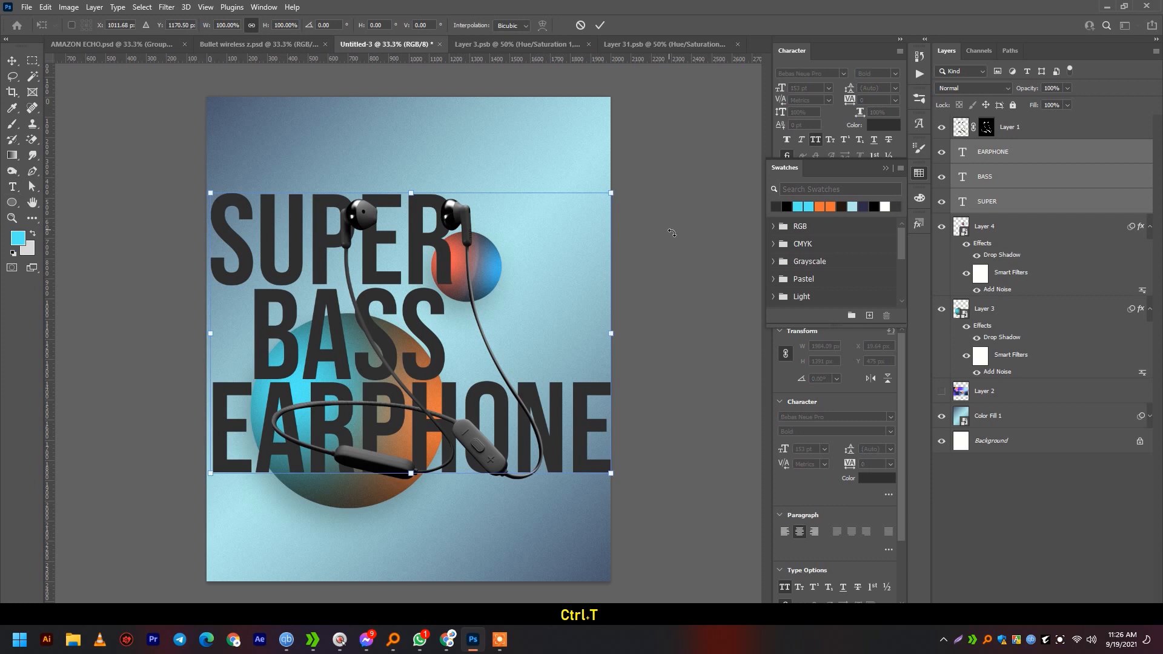
left_click_drag(610, 192, 519, 253)
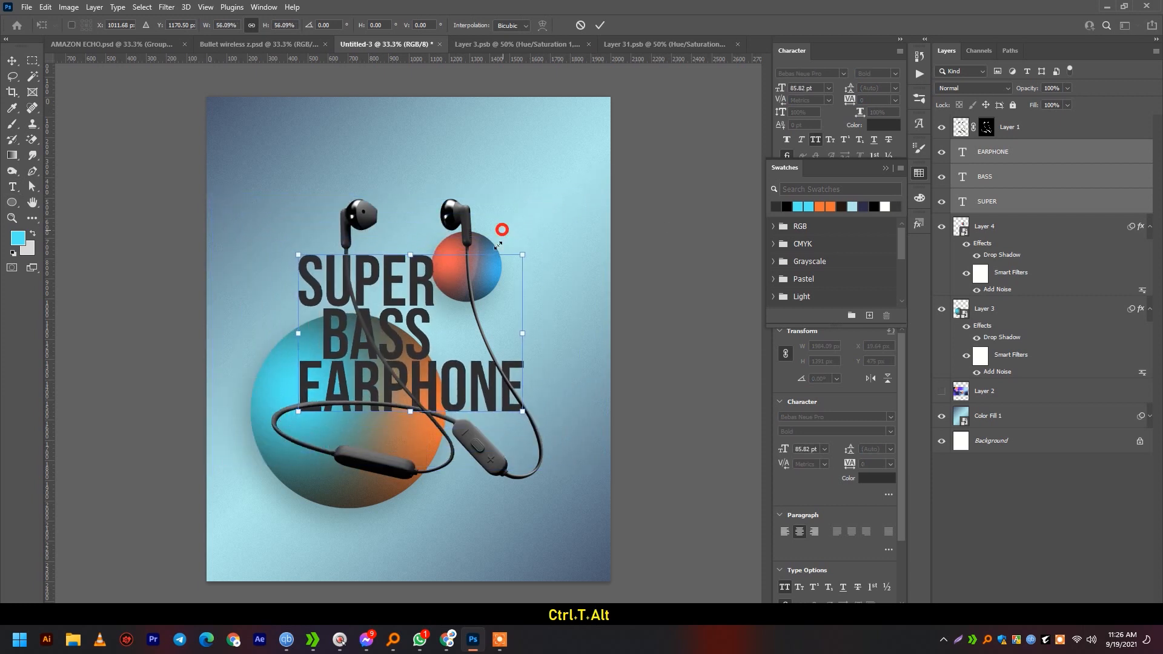
left_click_drag(394, 322, 367, 264)
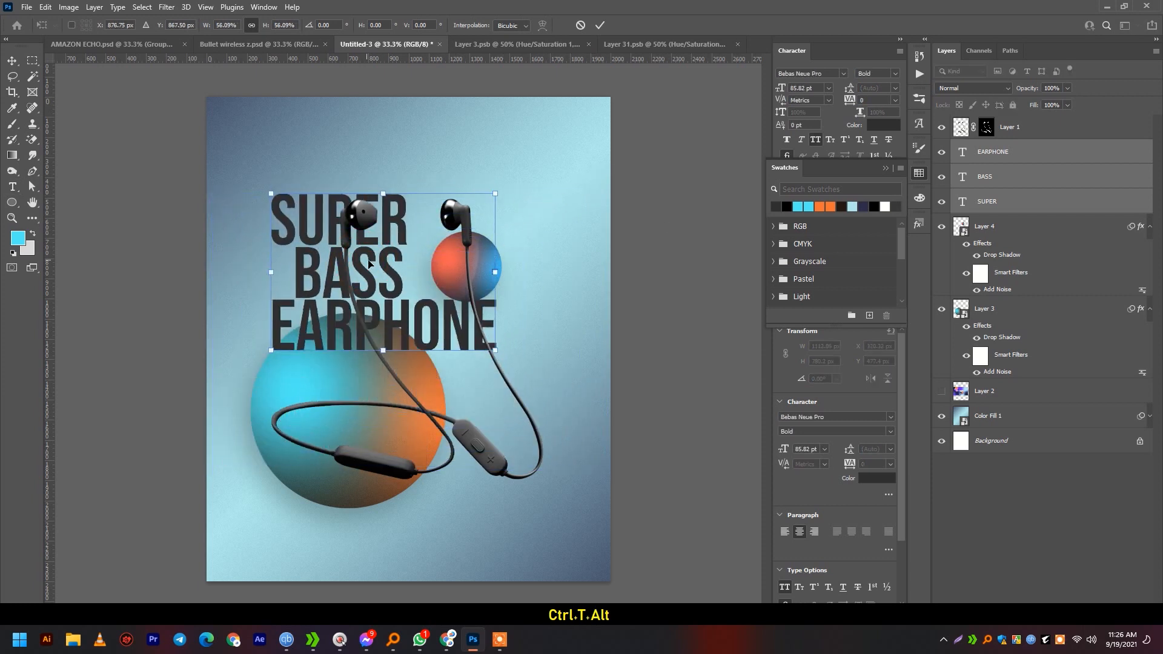
key("Return")
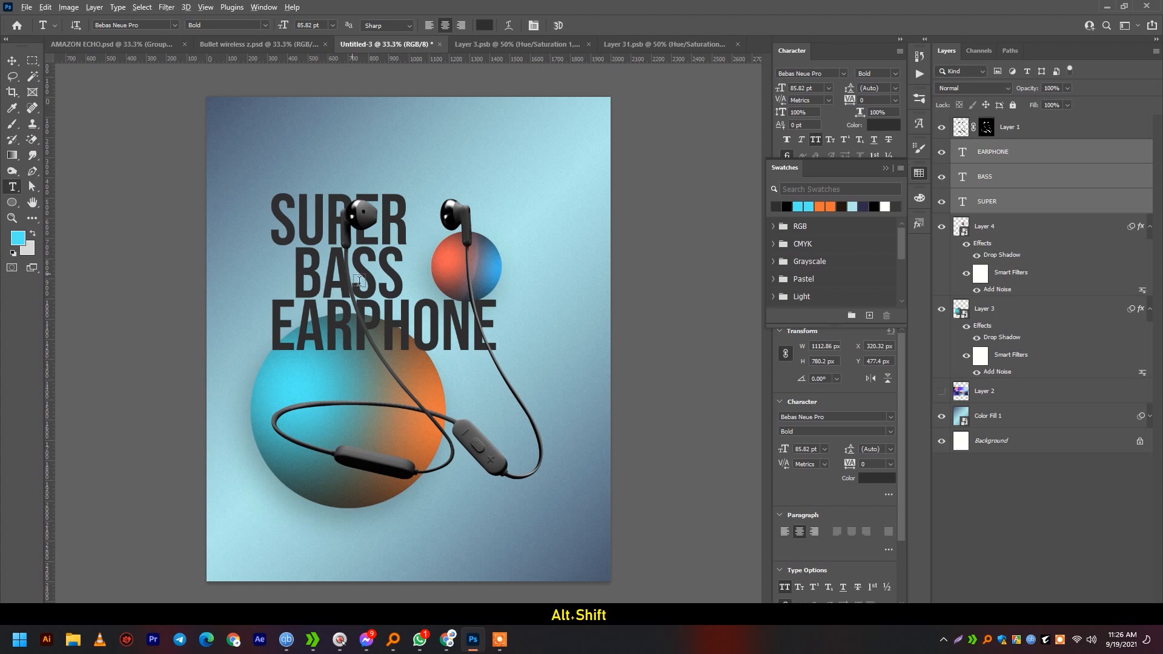
Step: Align EARPHONE's left edge with BASS and lower it by 10 px to widen the line gap
scroll(359, 279, "up", 1)
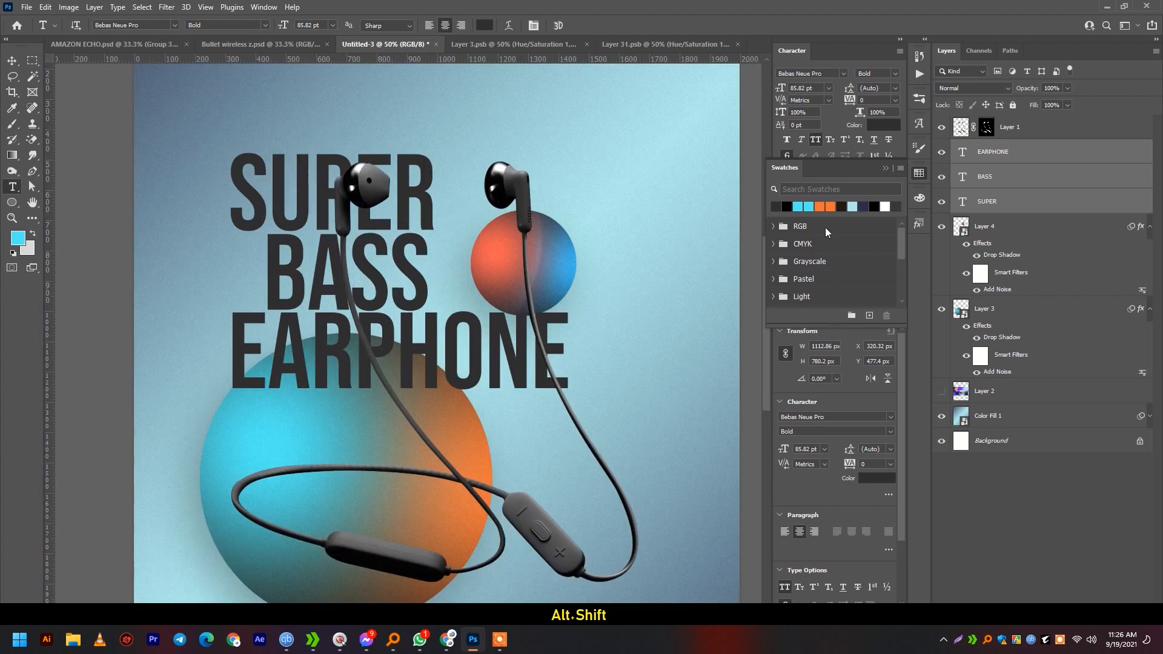
left_click(12, 61)
left_click_drag(260, 316, 296, 317)
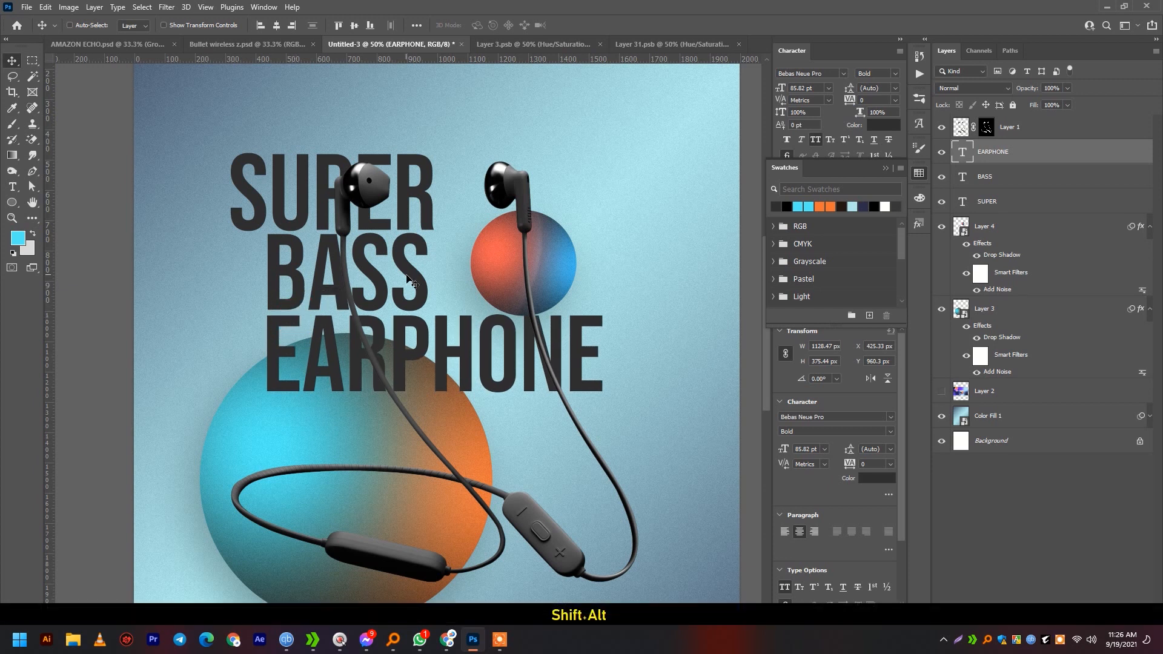
key("shift+Down")
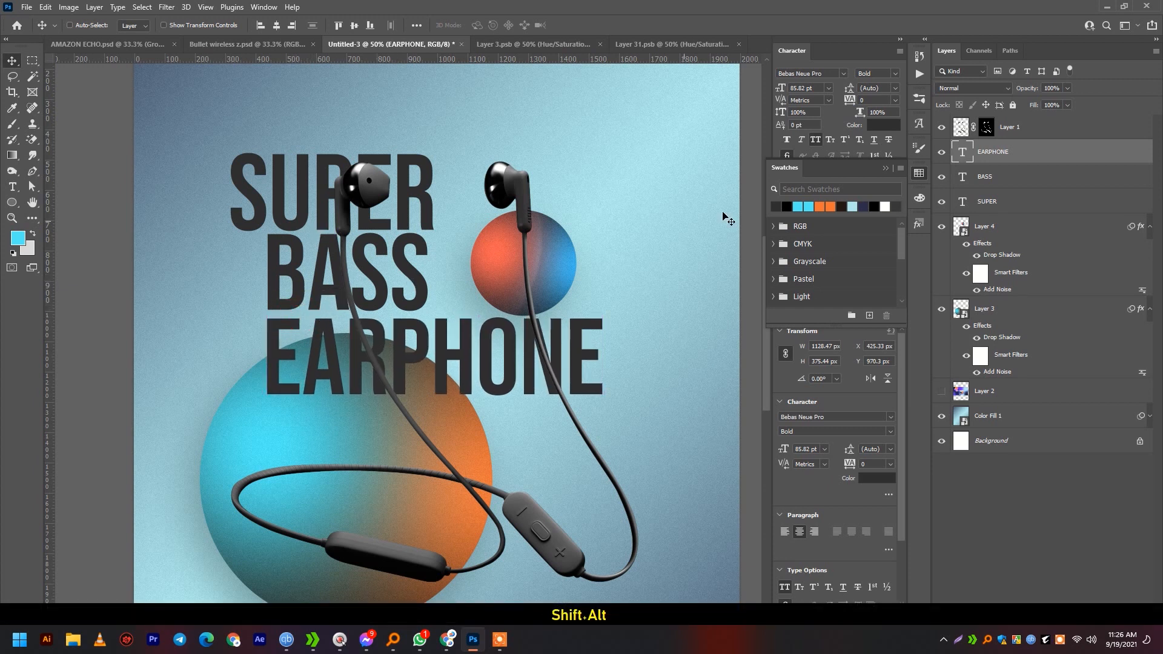
Step: Move BASS and EARPHONE together so their left edges align with SUPER, leaving even line spacing
key("ctrl")
left_click(974, 177, "ctrl")
scroll(287, 279, "up", 1)
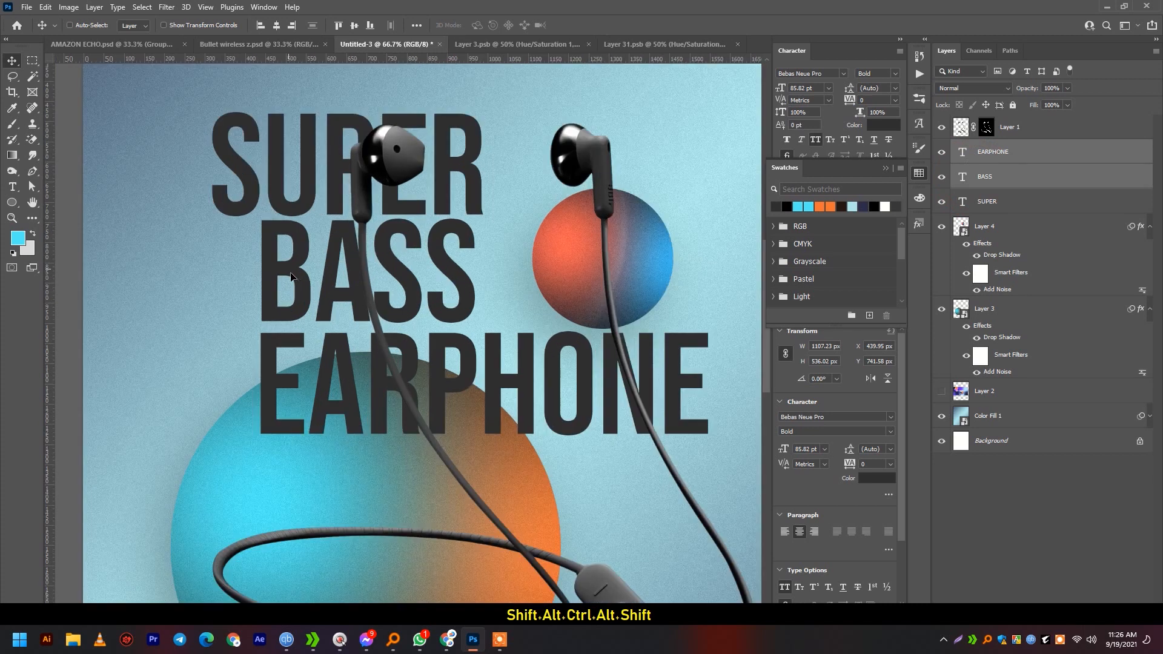
left_click_drag(292, 276, 235, 276)
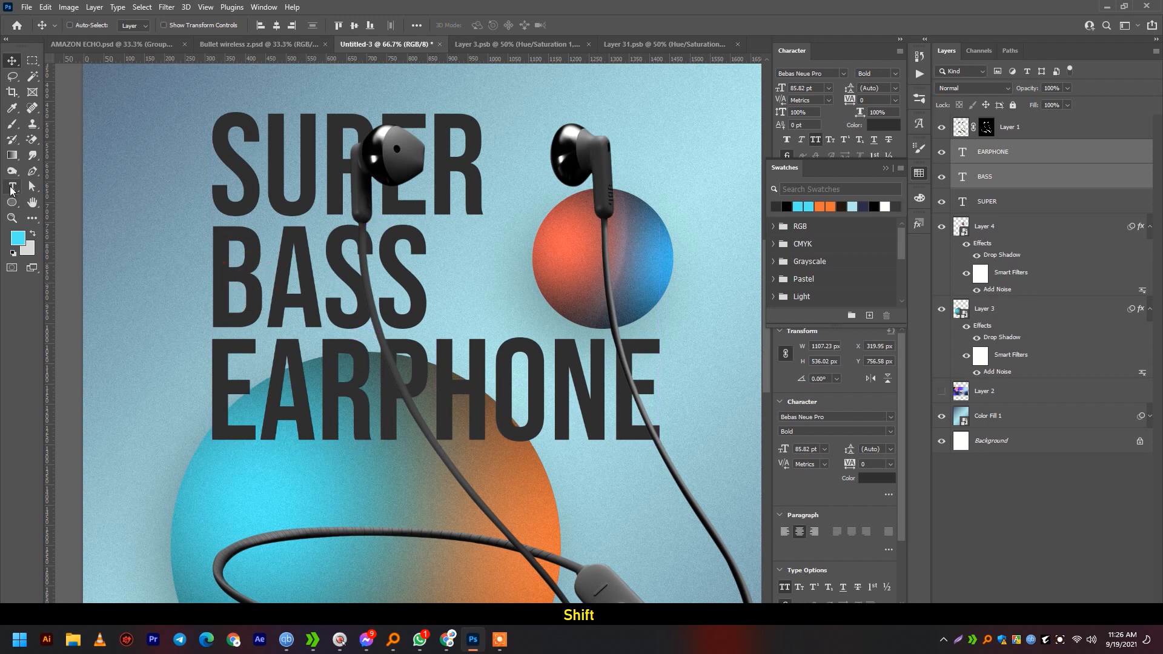
Step: Set the font weight of the whole EARPHONE text to Book
left_click(12, 189)
left_click(307, 361)
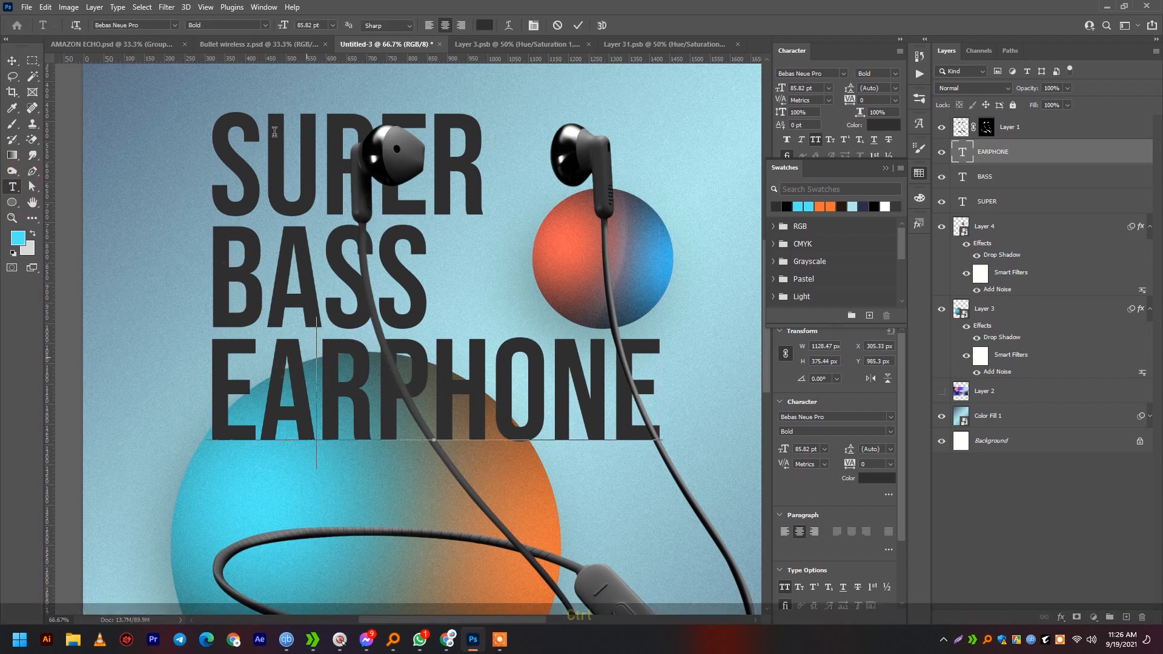
key("ctrl+a")
left_click(263, 25)
left_click(206, 38)
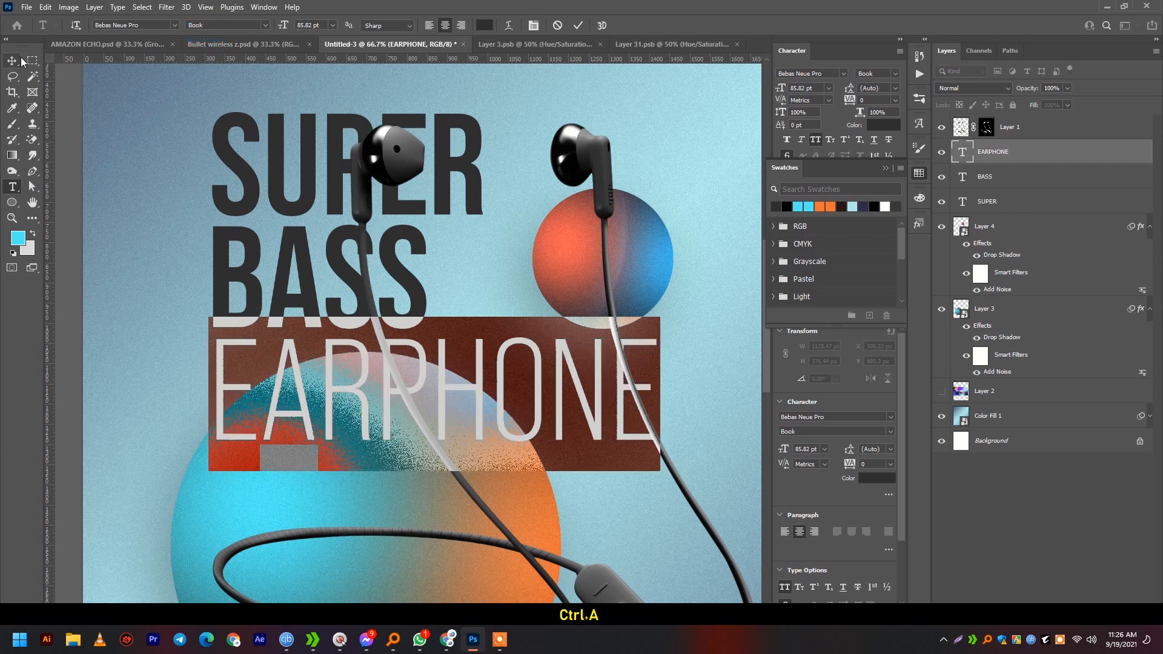
Step: Nudge the thin EARPHONE line left so it lines up with the left edge of the words above
left_click(12, 61)
scroll(218, 339, "up", 4)
left_click_drag(251, 351, 238, 348)
scroll(241, 347, "down", 3)
scroll(242, 350, "down", 6)
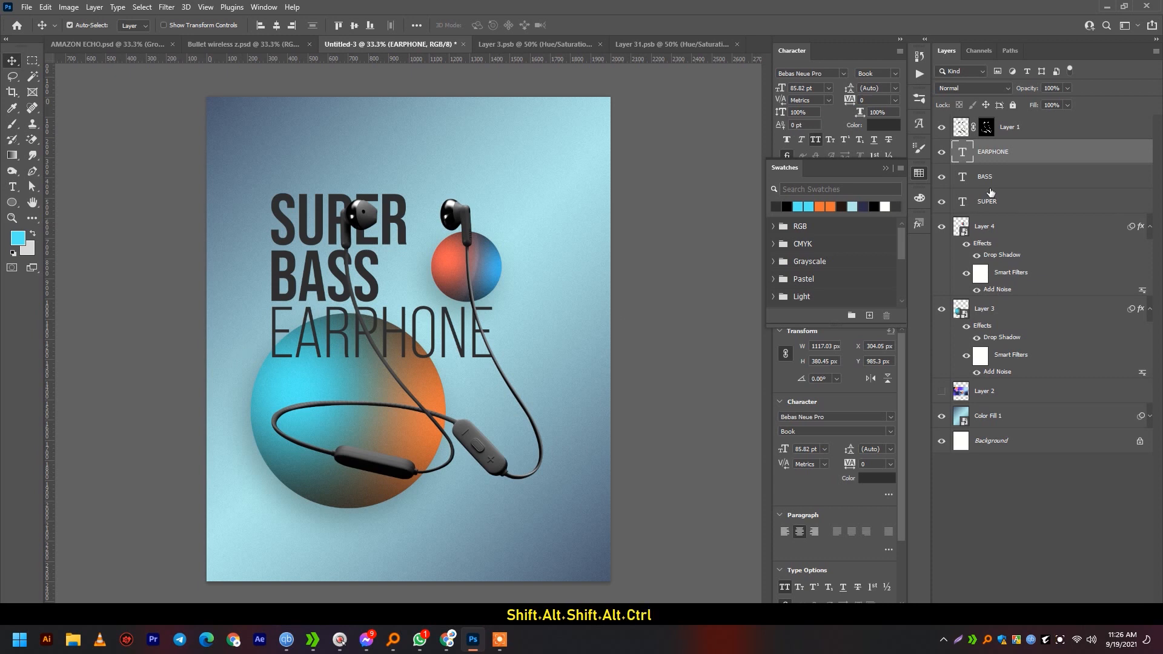
Step: Group the three headline text layers and move the group up and left, above the large circle
left_click(991, 180, "ctrl")
left_click(991, 201, "ctrl")
key("ctrl+g")
left_click_drag(355, 225, 330, 170)
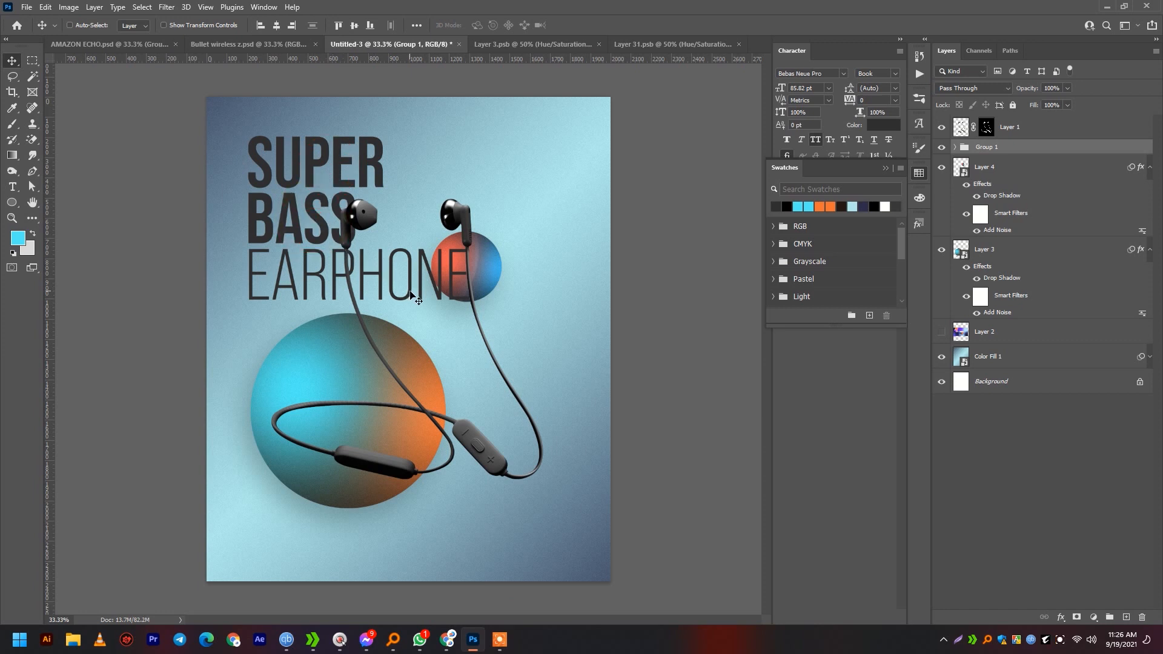
left_click(1063, 640)
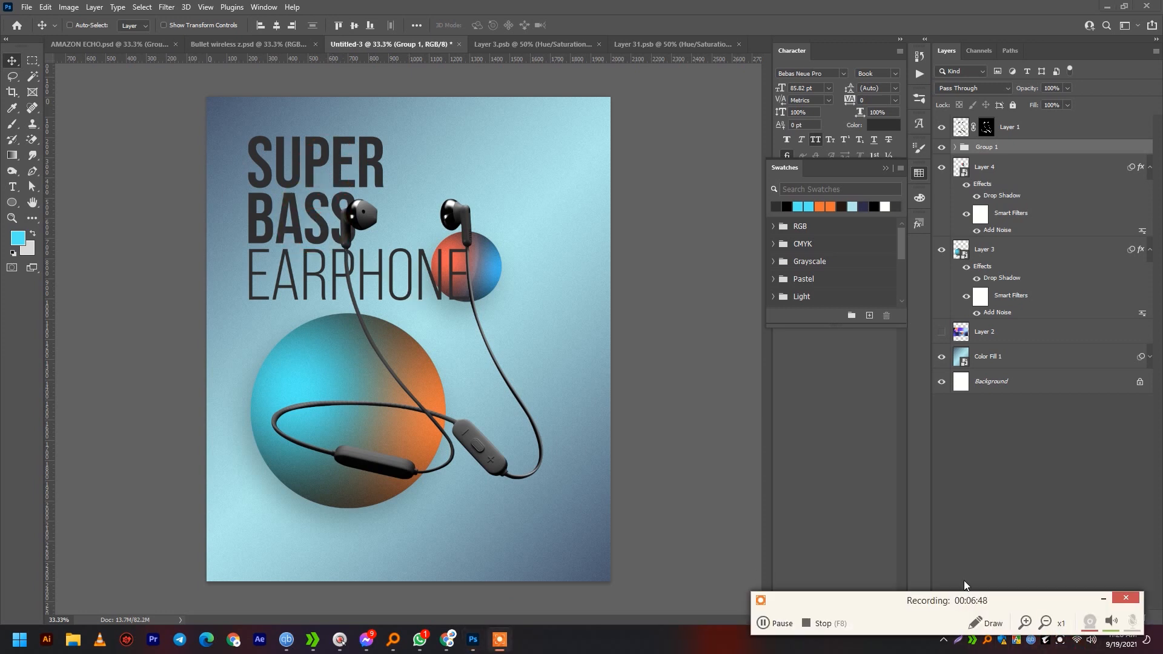
left_click(1101, 597)
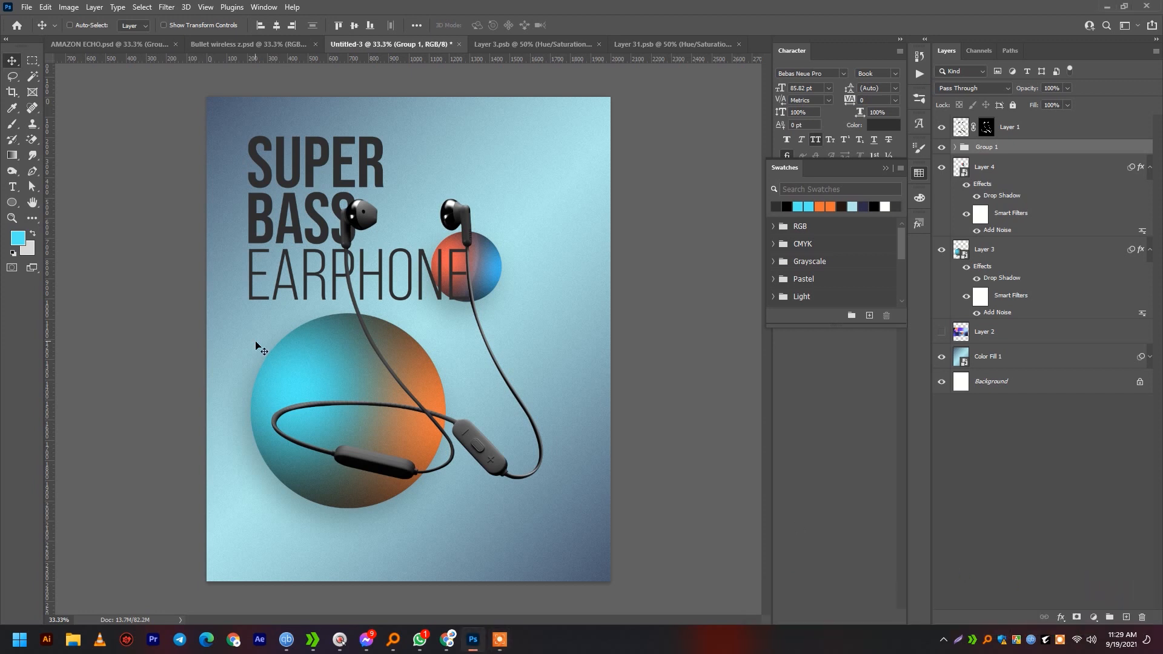
left_click(12, 186)
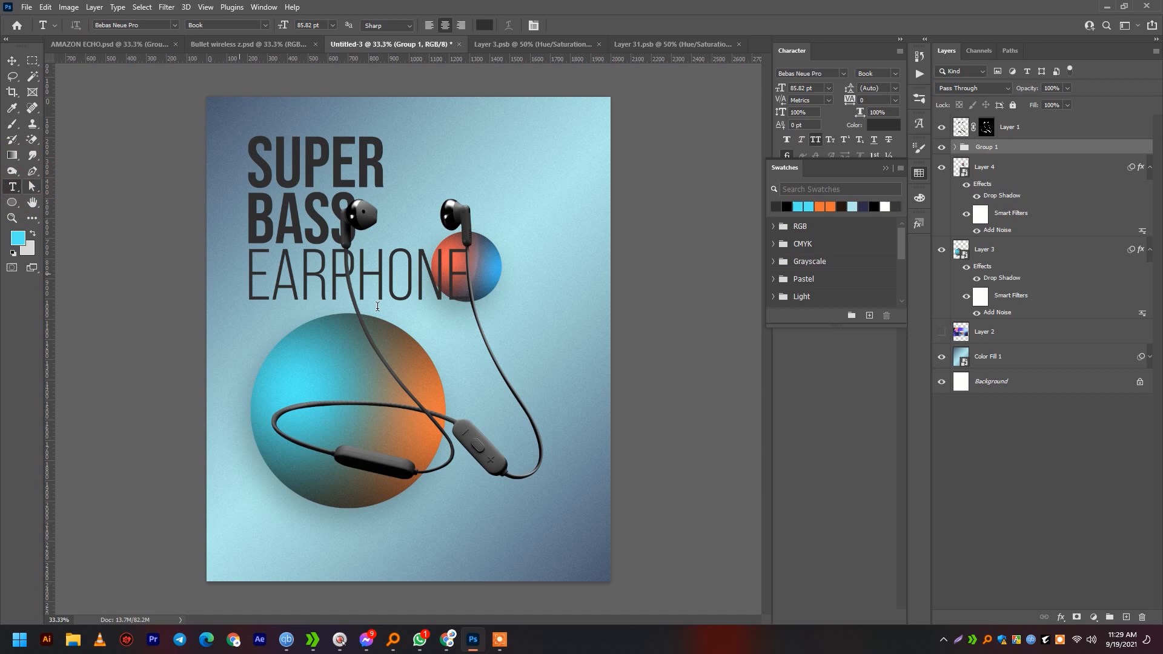
Step: Inside the Color Fill 1 smart object, recolour the gradient overlay's dark stop to a lighter muted violet-blue
double_click(963, 359)
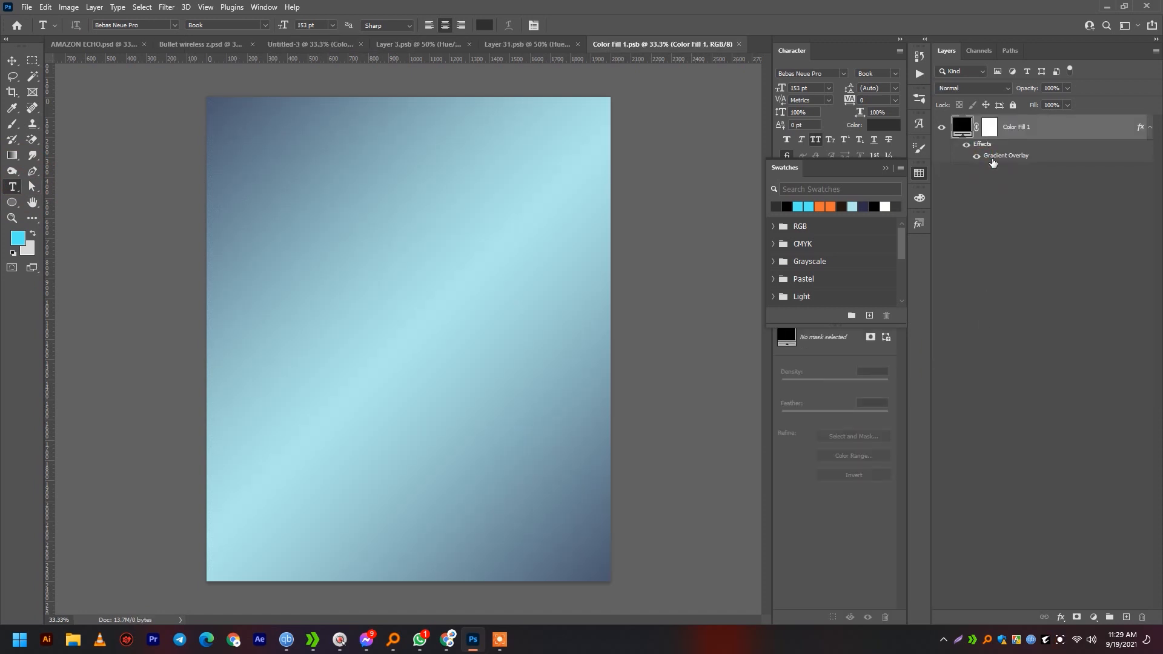
double_click(992, 159)
left_click(932, 249)
left_click(813, 536)
double_click(813, 537)
left_click_drag(802, 435, 788, 422)
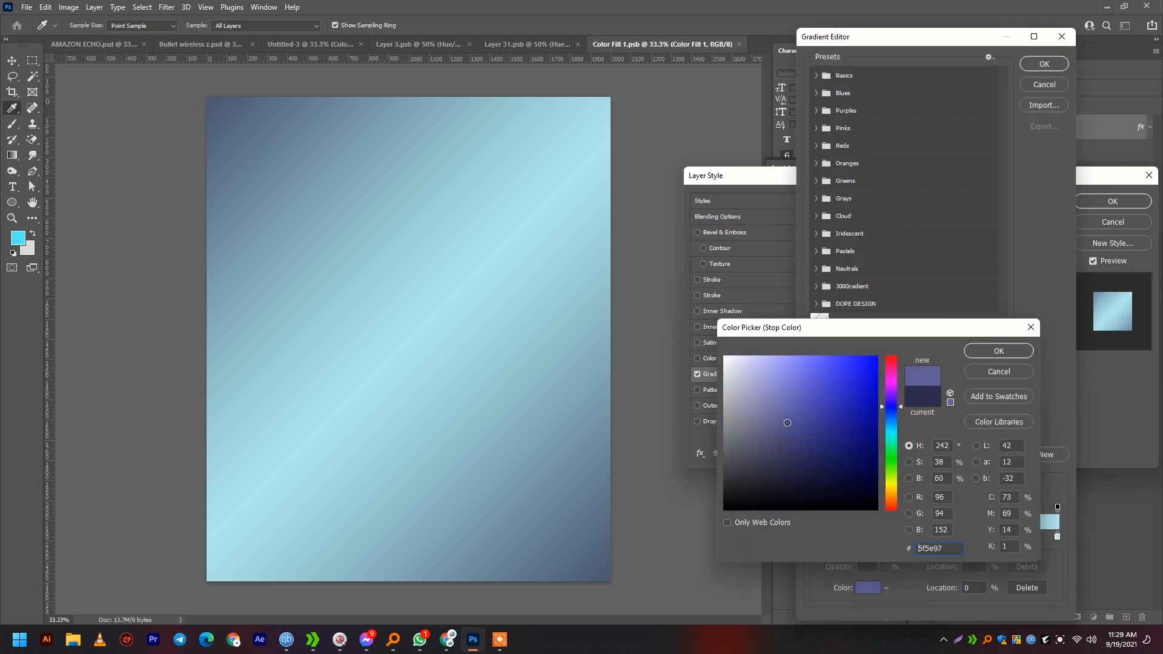
left_click(779, 402)
left_click(998, 351)
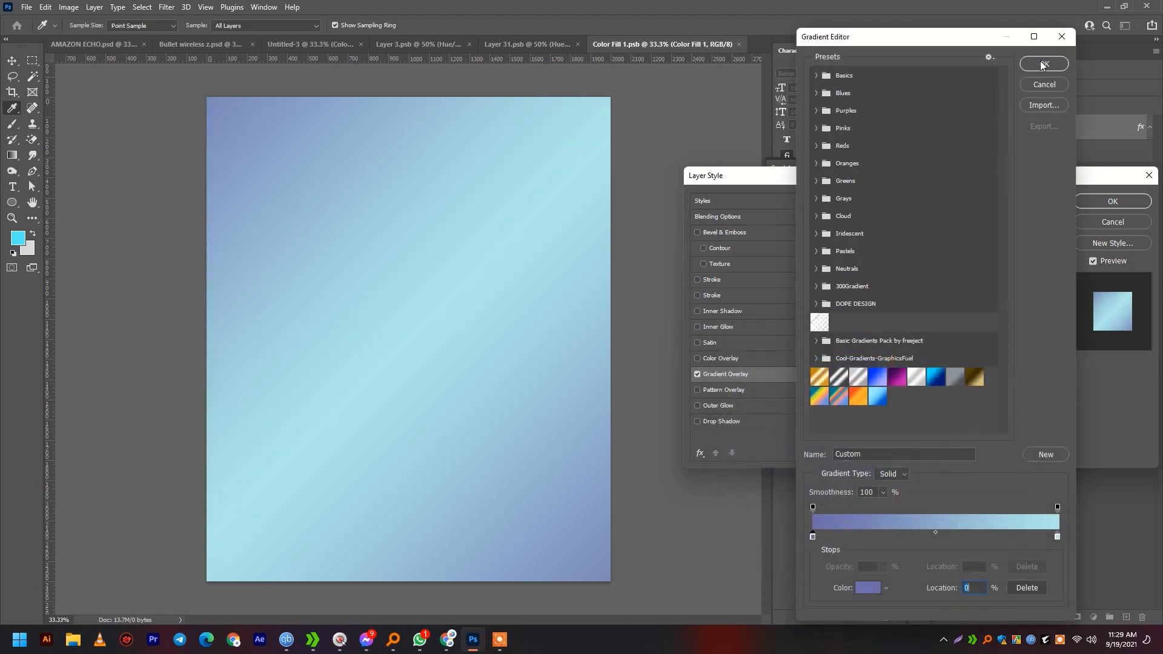
left_click(1040, 63)
Step: Apply the layer style, save the Color Fill 1 smart object and switch to the Layer 3.psb document
key("ctrl+s")
left_click(1112, 201)
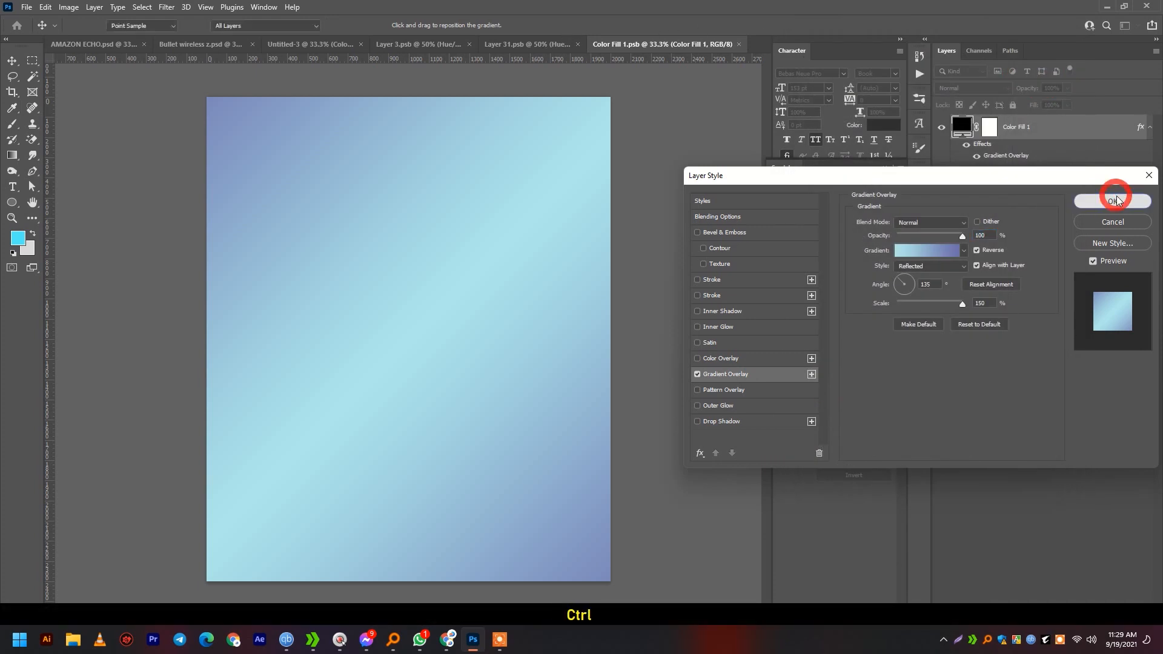
left_click(426, 45)
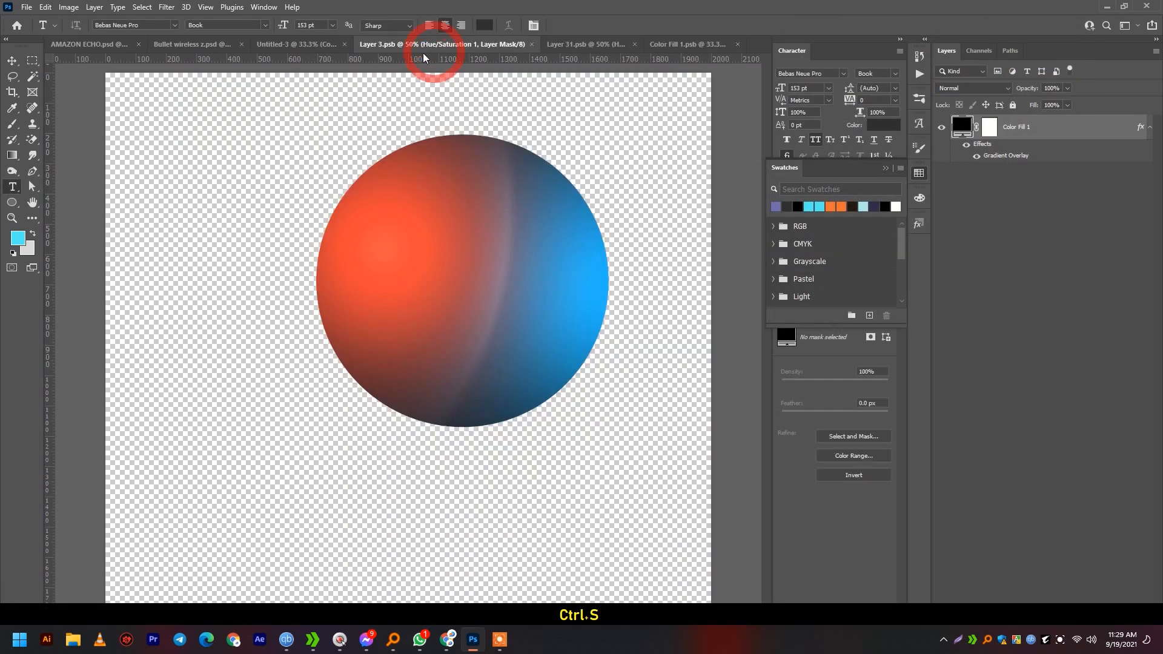
Step: Return to the Untitled-3 poster document and add the text TUNE215 near the bottom of the large circle
left_click(310, 45)
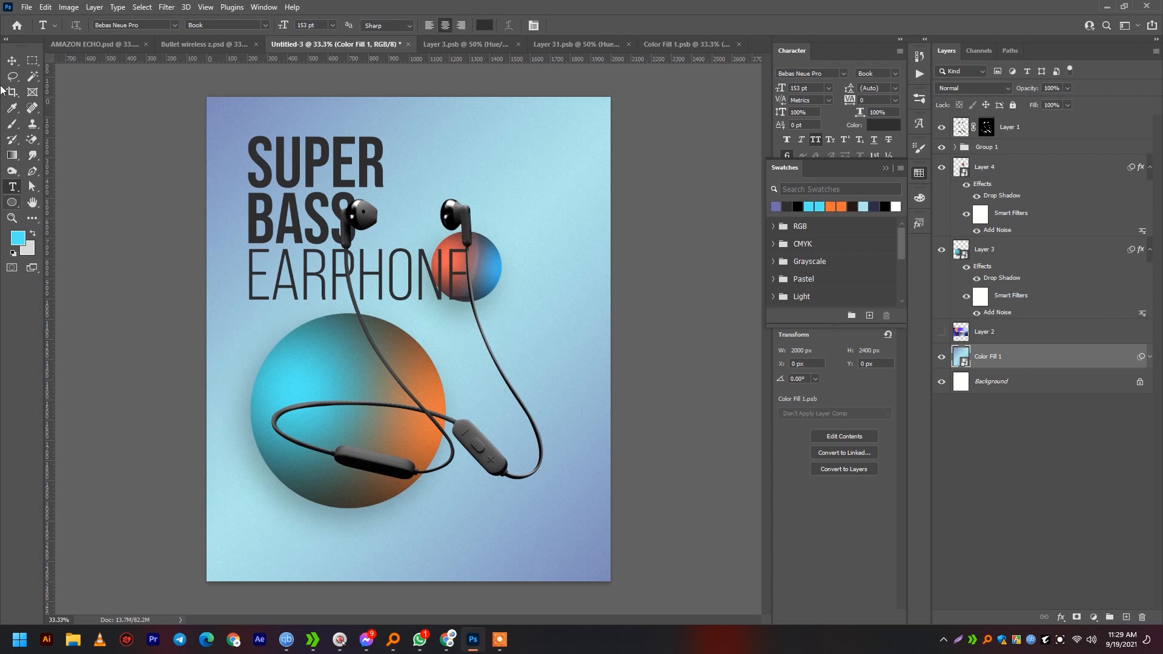
left_click(12, 61)
left_click(12, 186)
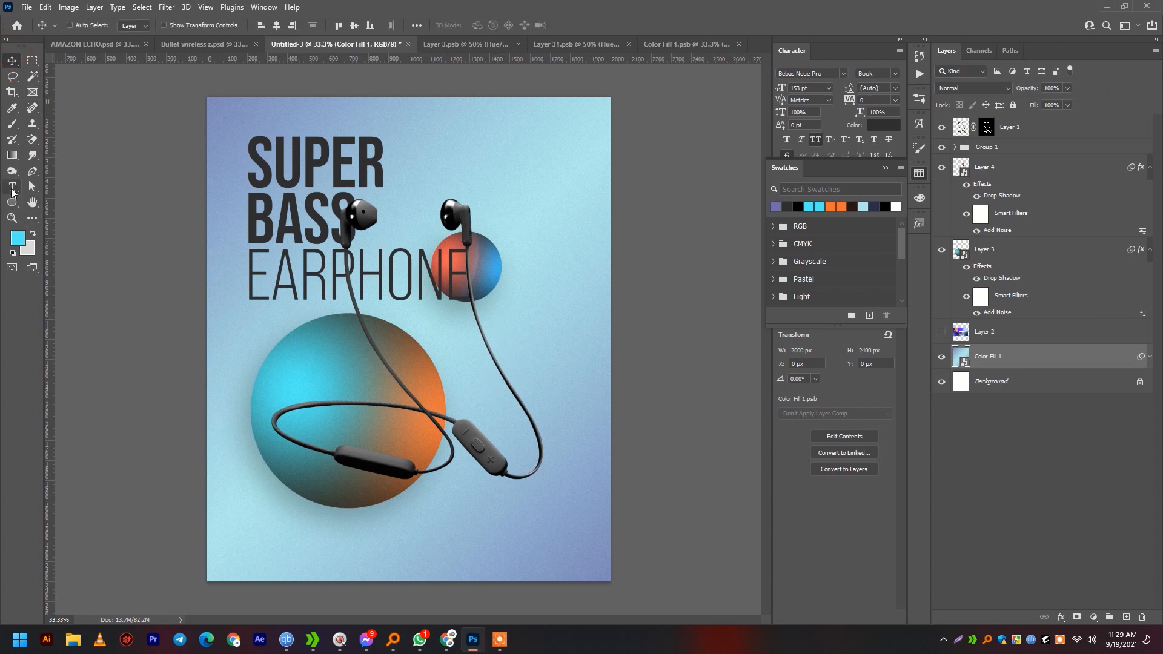
left_click(436, 515)
type("TUN")
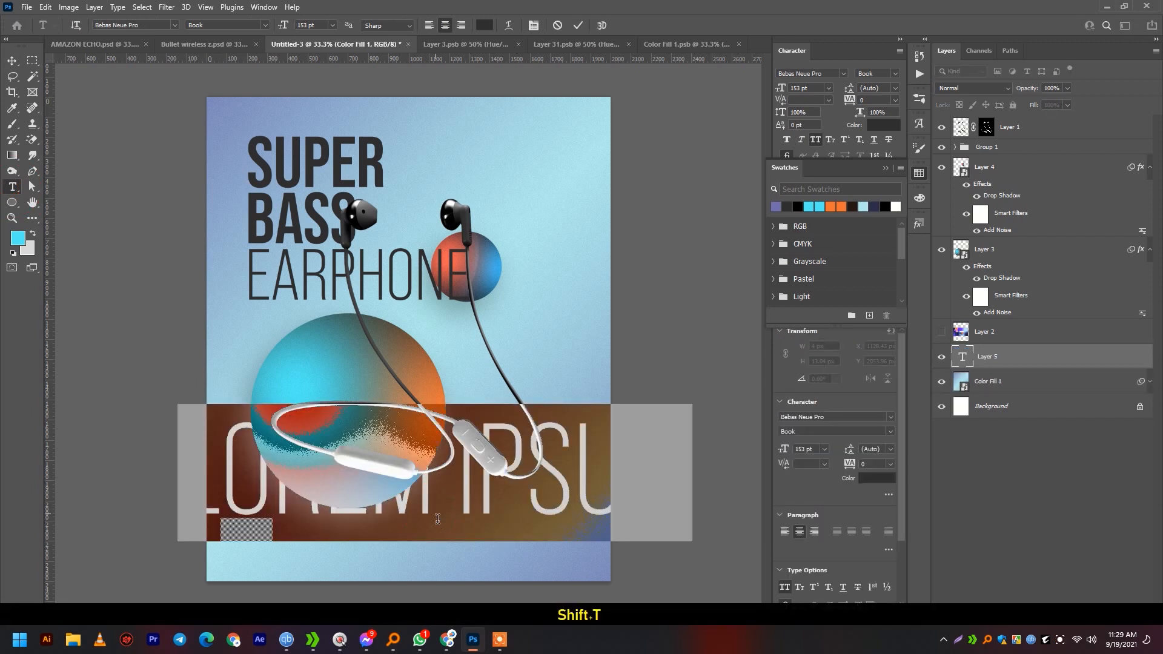
type("E")
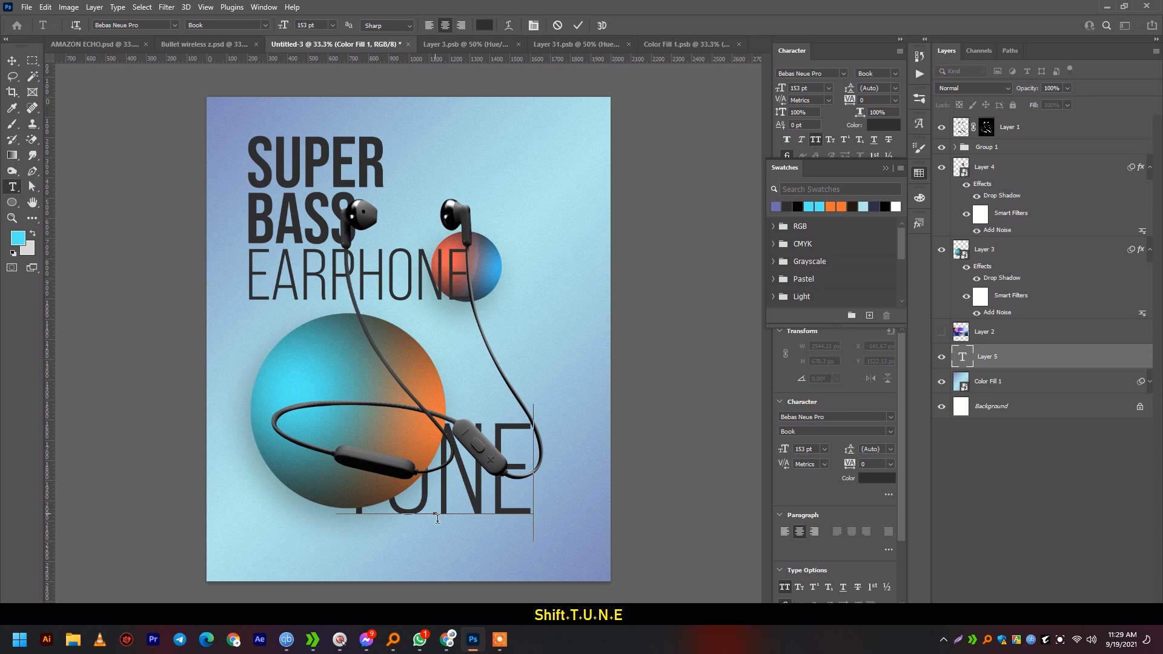
type("215")
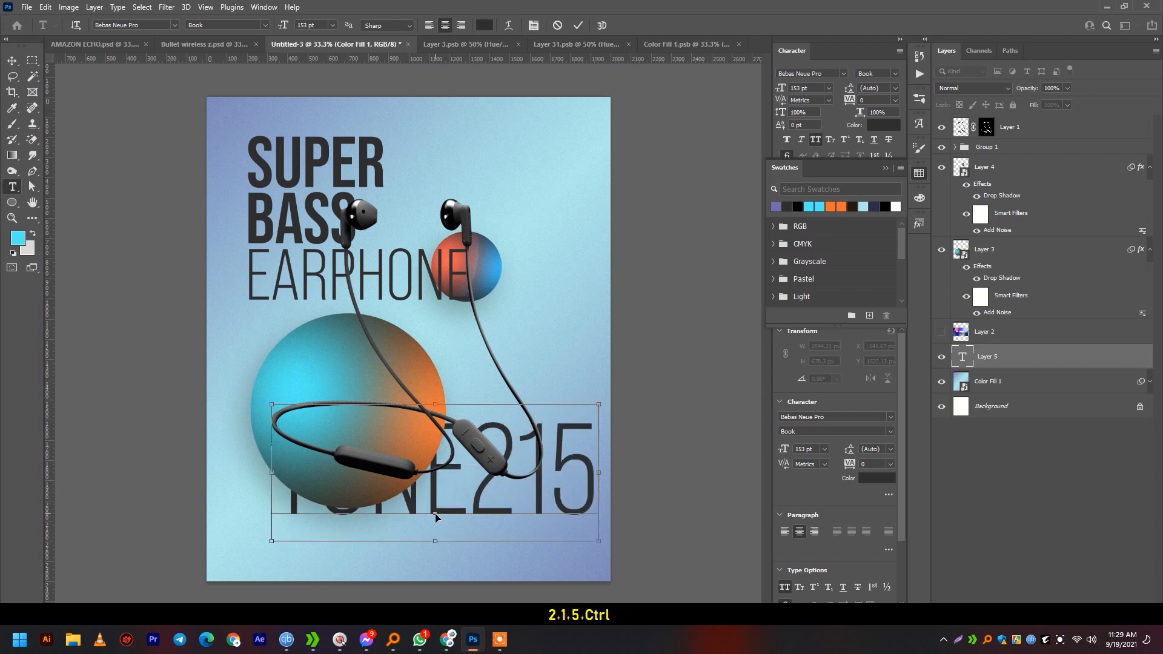
Step: Format the TUNE215 text in Montserrat with the Black style at 43 pt
key("ctrl+a")
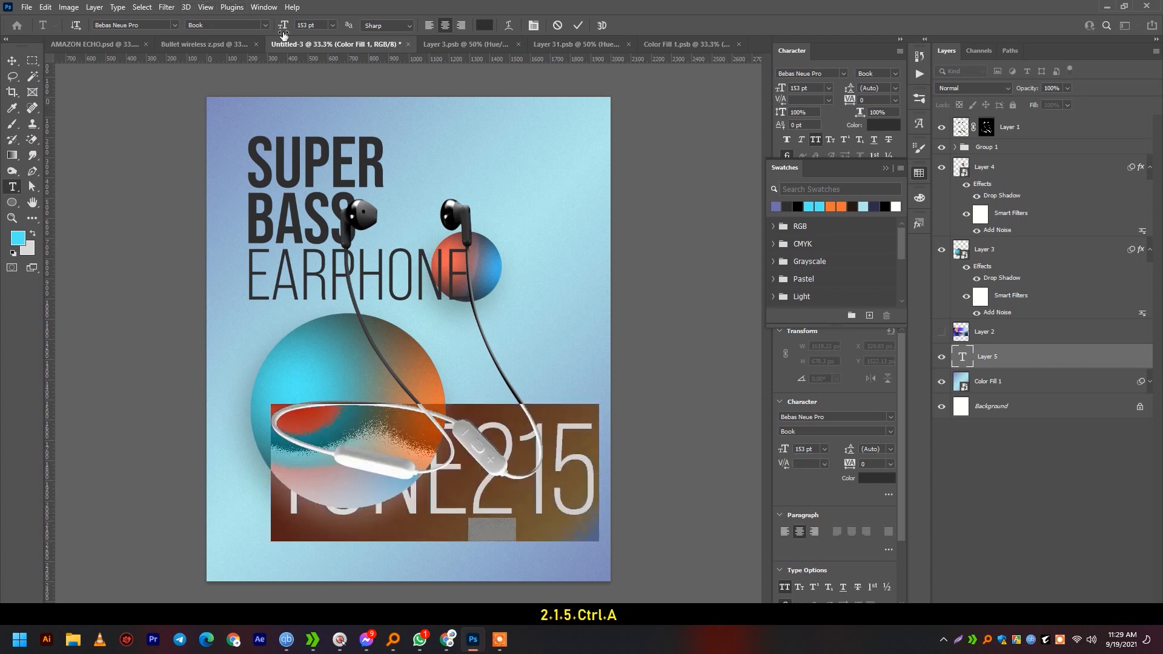
left_click(175, 25)
left_click(154, 104)
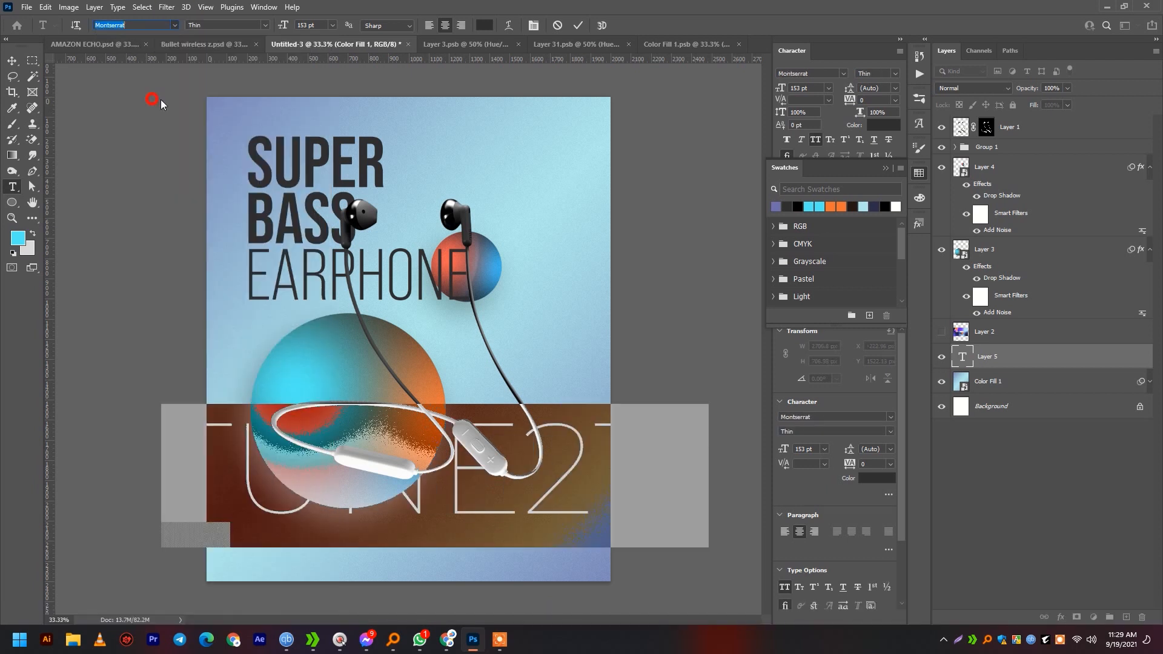
left_click(312, 25)
key("shift+Down")
key("shift+Down")
key("shift+Down")
key("shift+Down")
key("shift+Down")
key("shift+Down")
key("shift+Down")
key("shift+Down")
key("shift+Down")
key("shift+Down")
key("shift+Down")
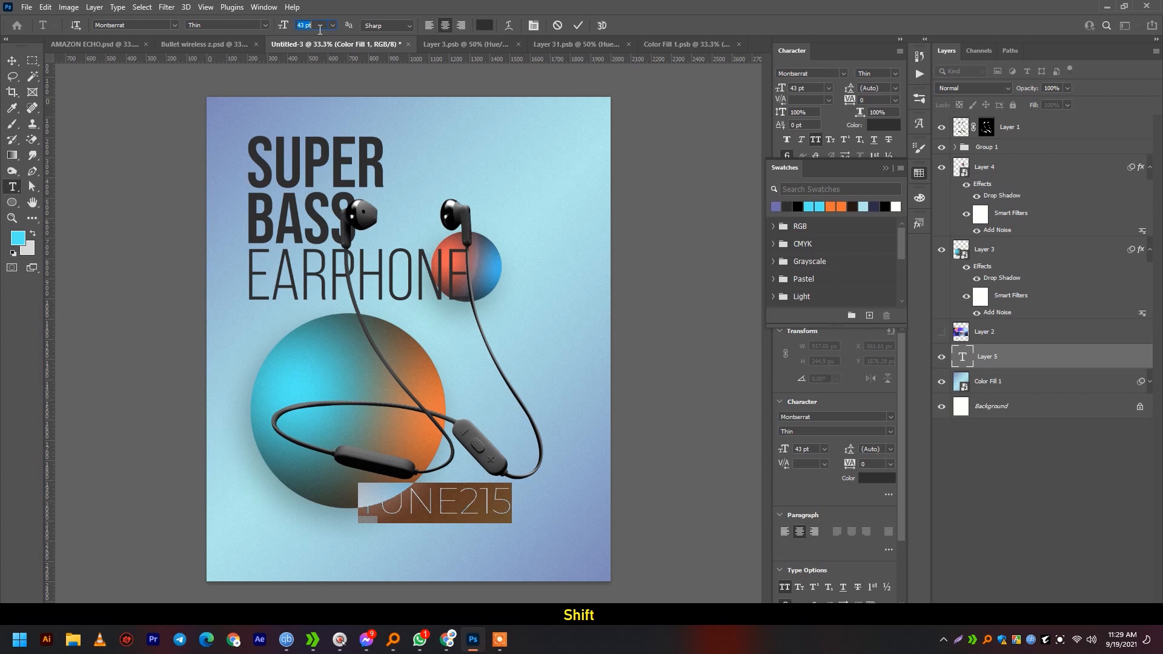
left_click(262, 25)
left_click(217, 190)
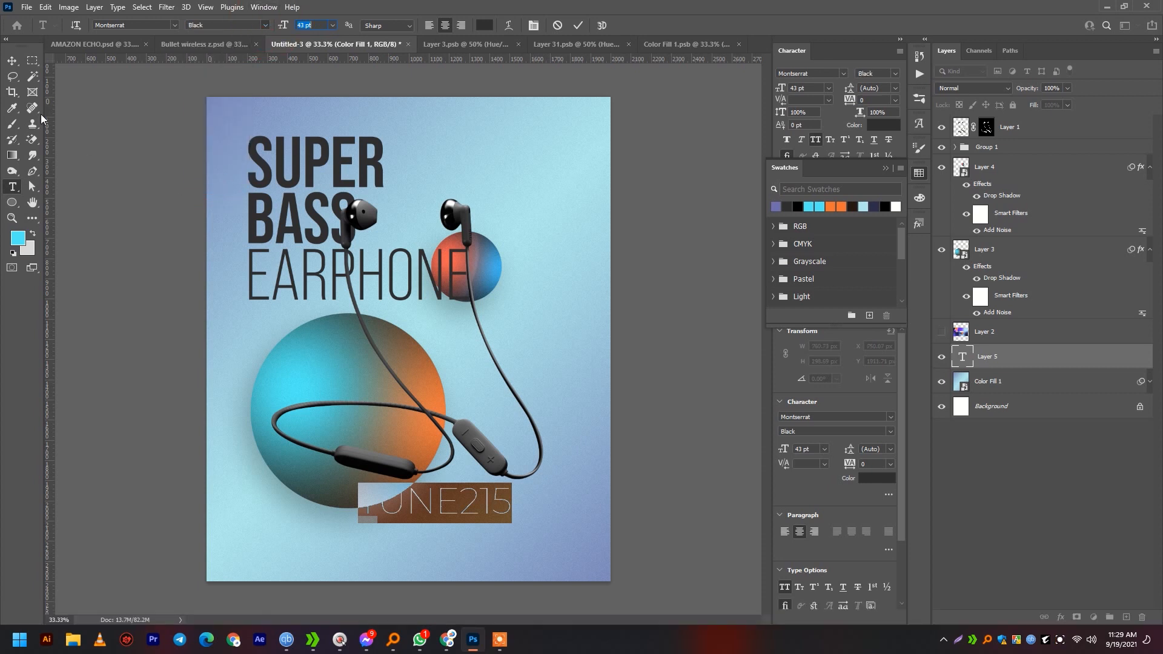
Step: Rotate the TUNE215 text 90° clockwise and place it vertically near the poster's upper-right corner
left_click(10, 62)
left_click_drag(512, 528, 552, 552)
key("ctrl+t")
left_click_drag(565, 490, 573, 191)
key("Return")
Step: Try the Bahnschrift font on the whole vertical TUNE215 text
left_click(12, 187)
left_click(552, 188)
key("ctrl+a")
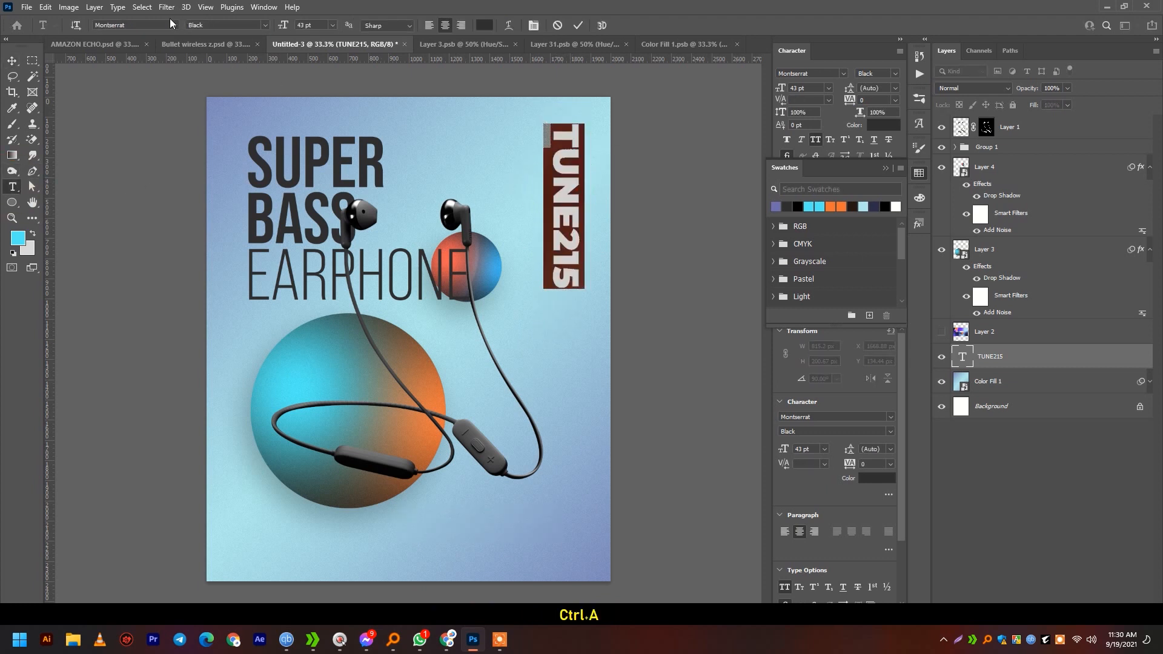
left_click(174, 23)
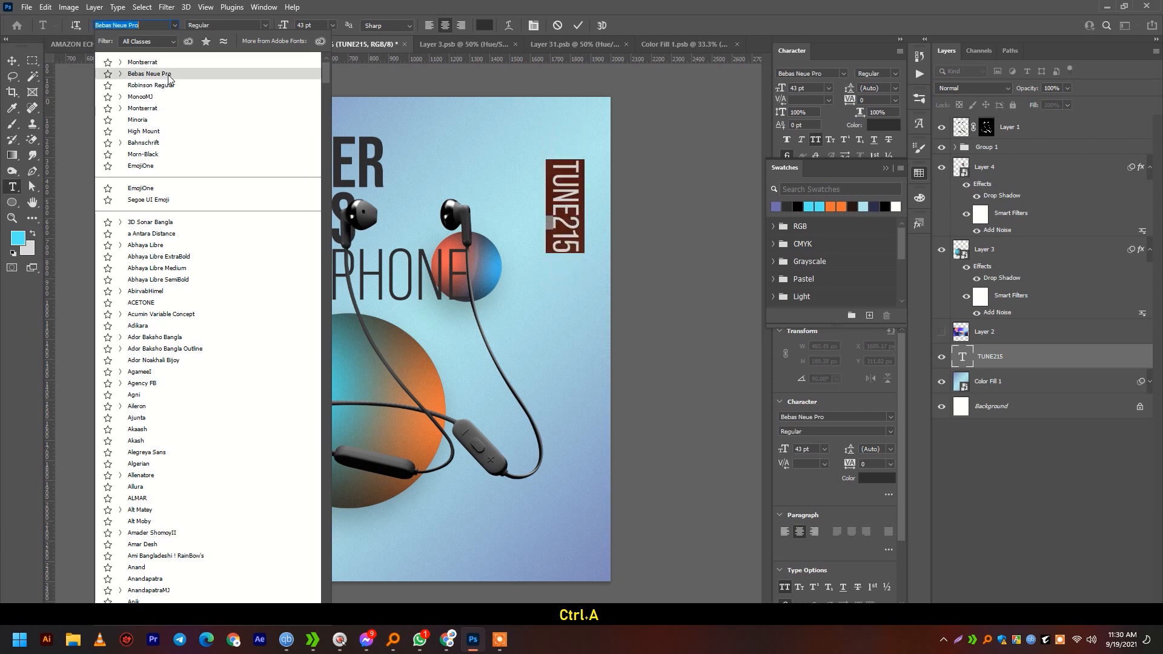
left_click(169, 144)
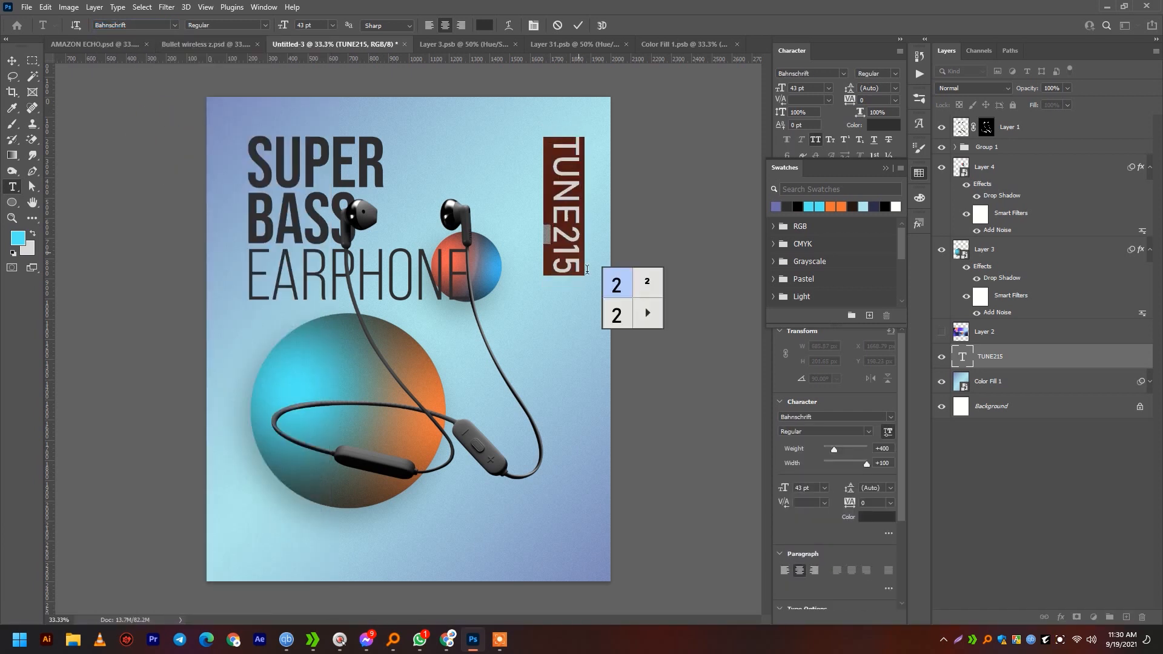
Step: Append BT to the end of the vertical text so that it reads TUNE215BT
left_click(569, 273)
left_click(568, 279)
type("B")
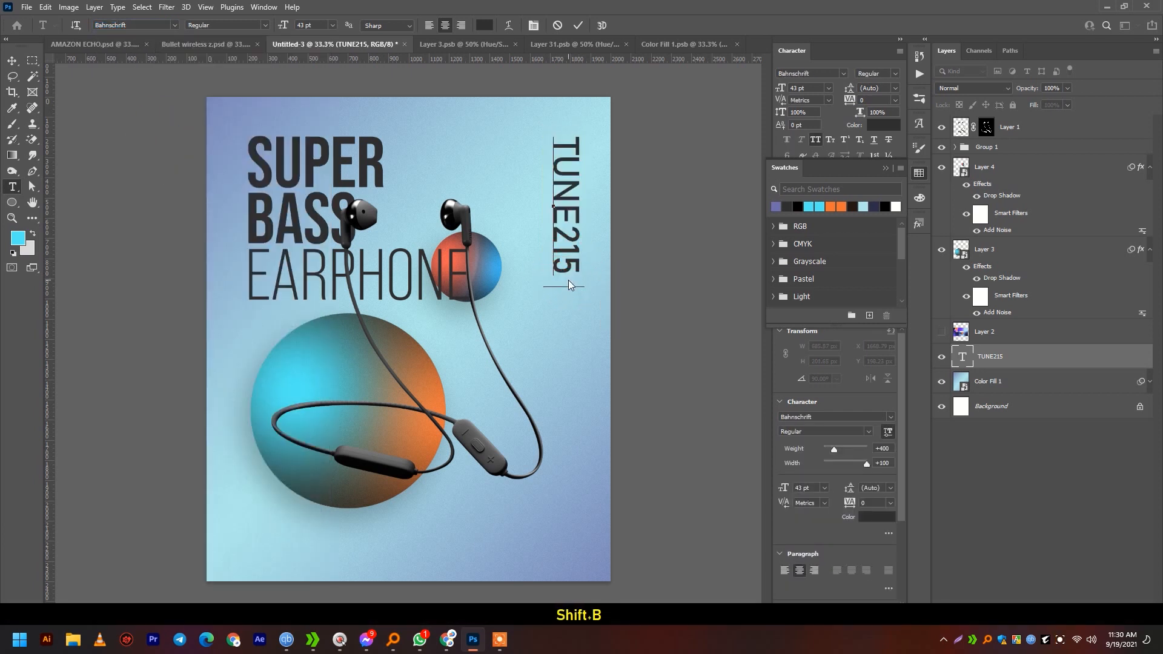
type("DT")
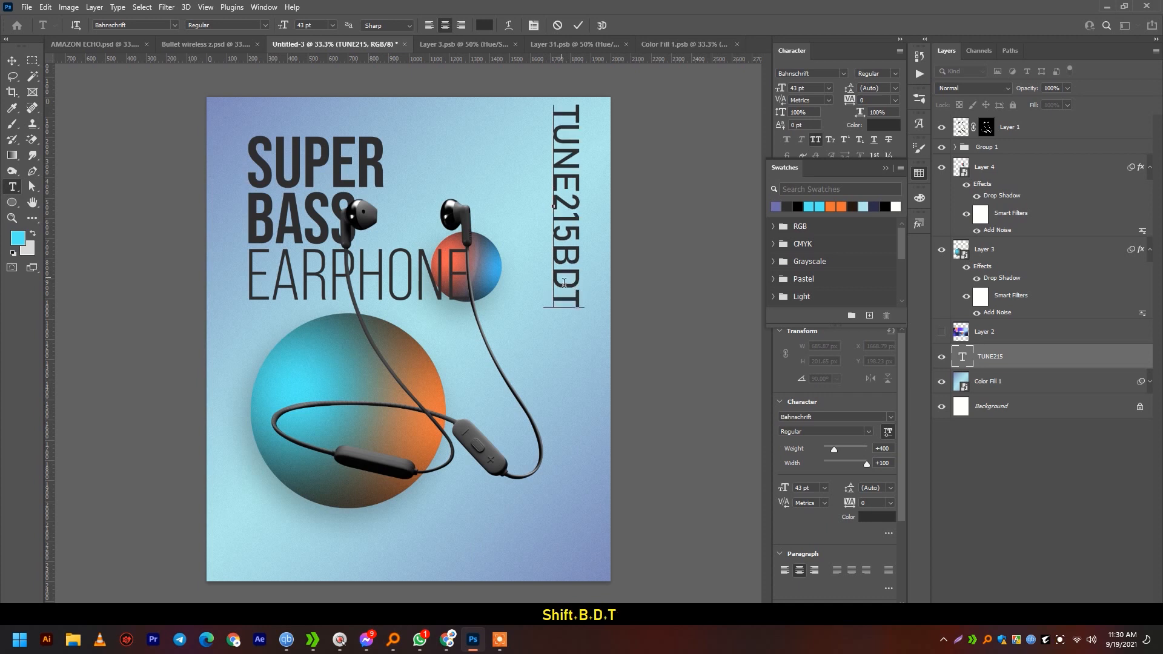
left_click(565, 278)
key("BackSpace")
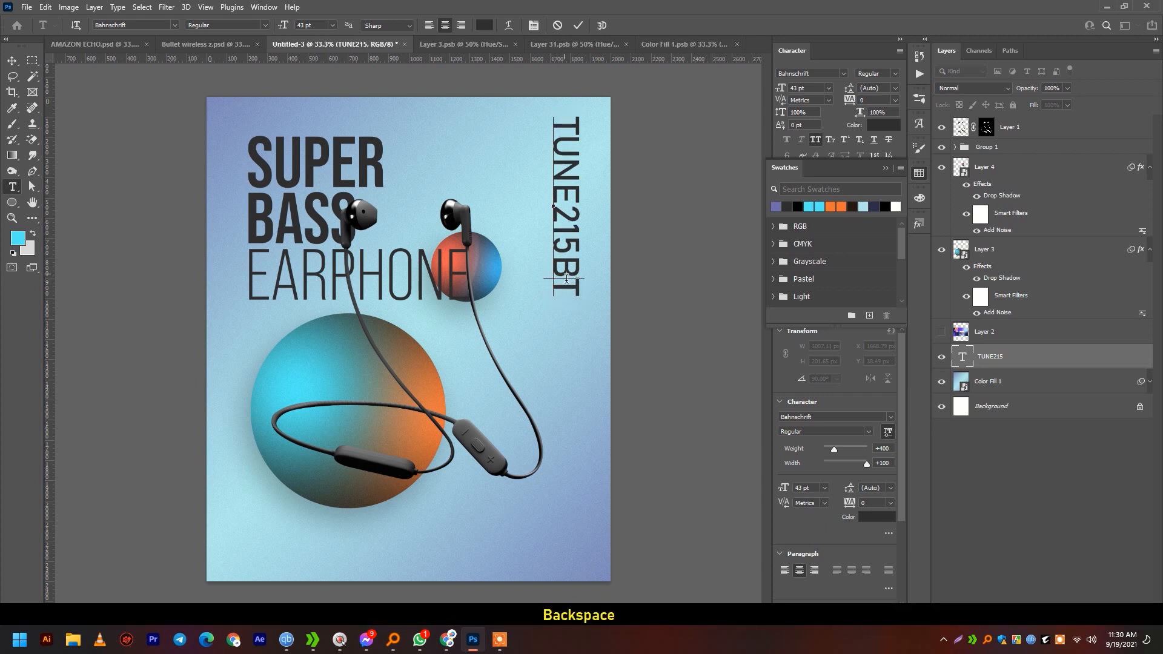
Step: Try reducing the letters BT to 23 pt and toggling superscript on them
left_click(568, 302, "shift")
left_click(316, 28)
scroll(315, 31, "down", 2)
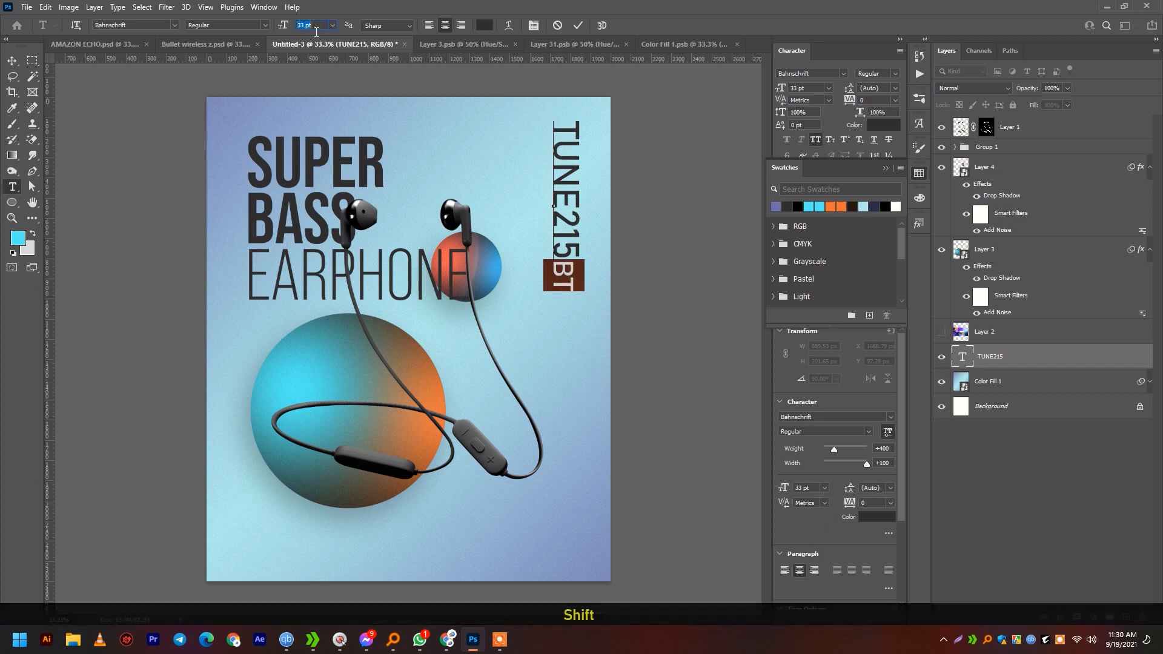
left_click(845, 140)
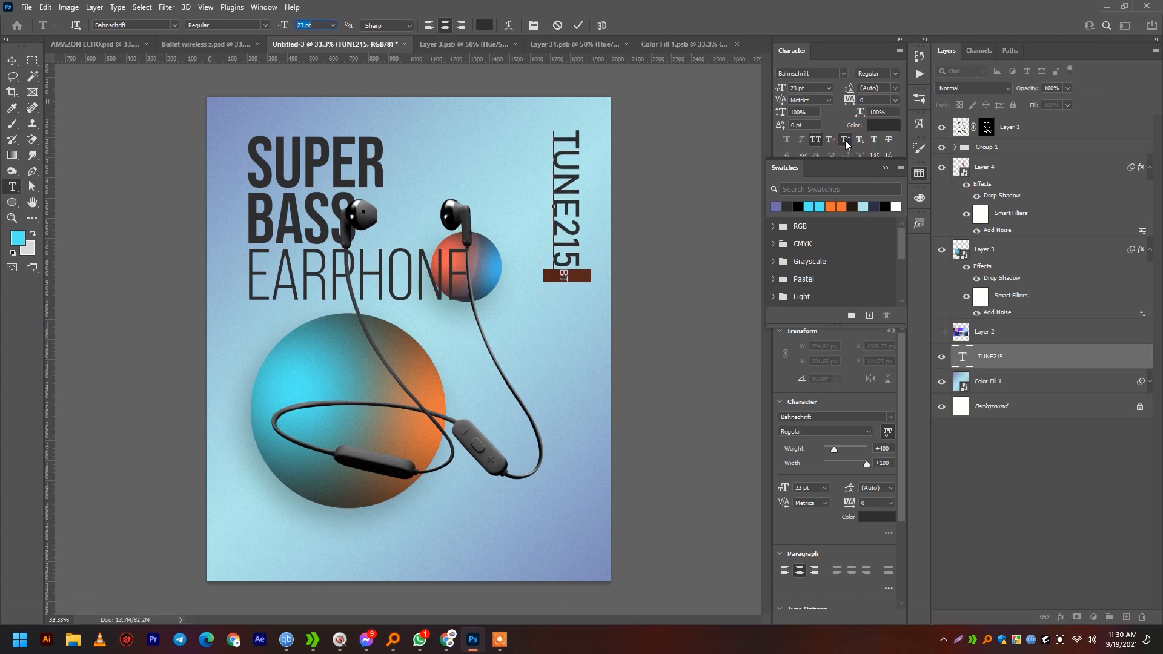
left_click(844, 141)
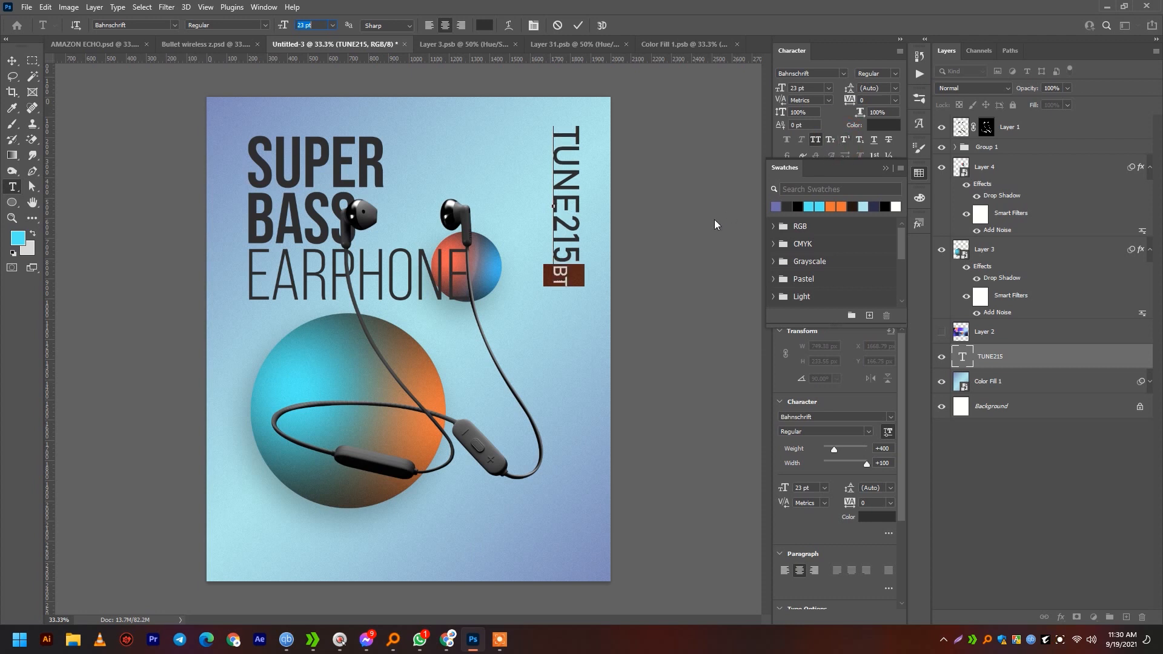
Step: Undo the font change, the appended BT and its size and superscript formatting on the vertical text
key("ctrl+z")
key("ctrl+z")
key("ctrl+z")
key("ctrl+z")
key("ctrl+z")
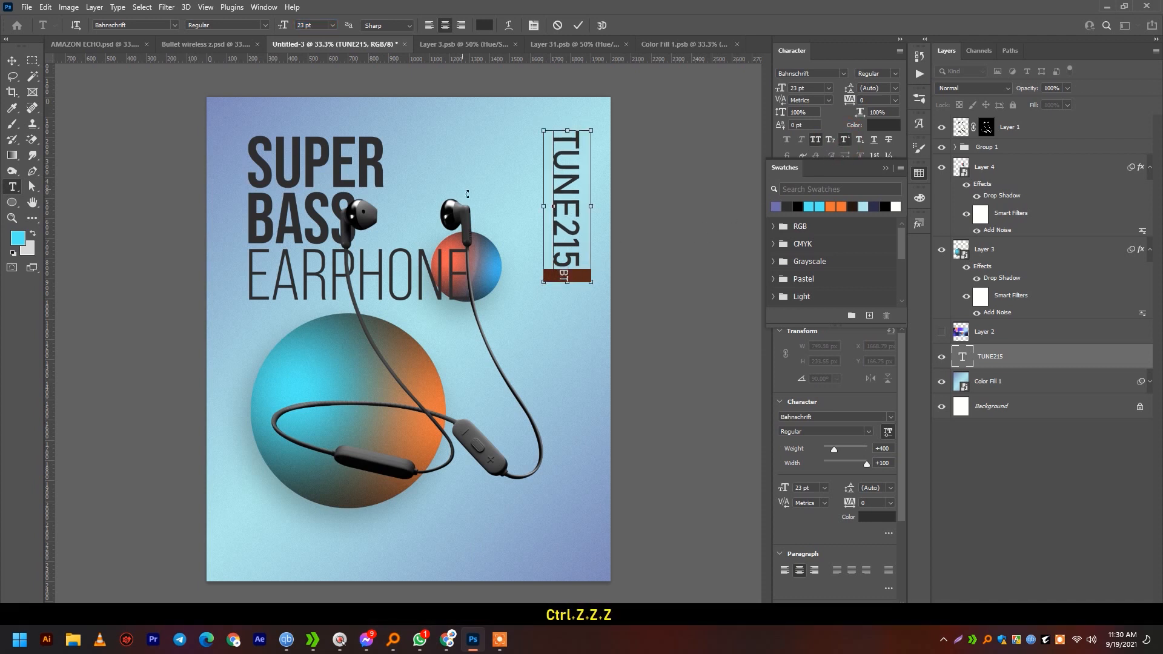
key("ctrl+z")
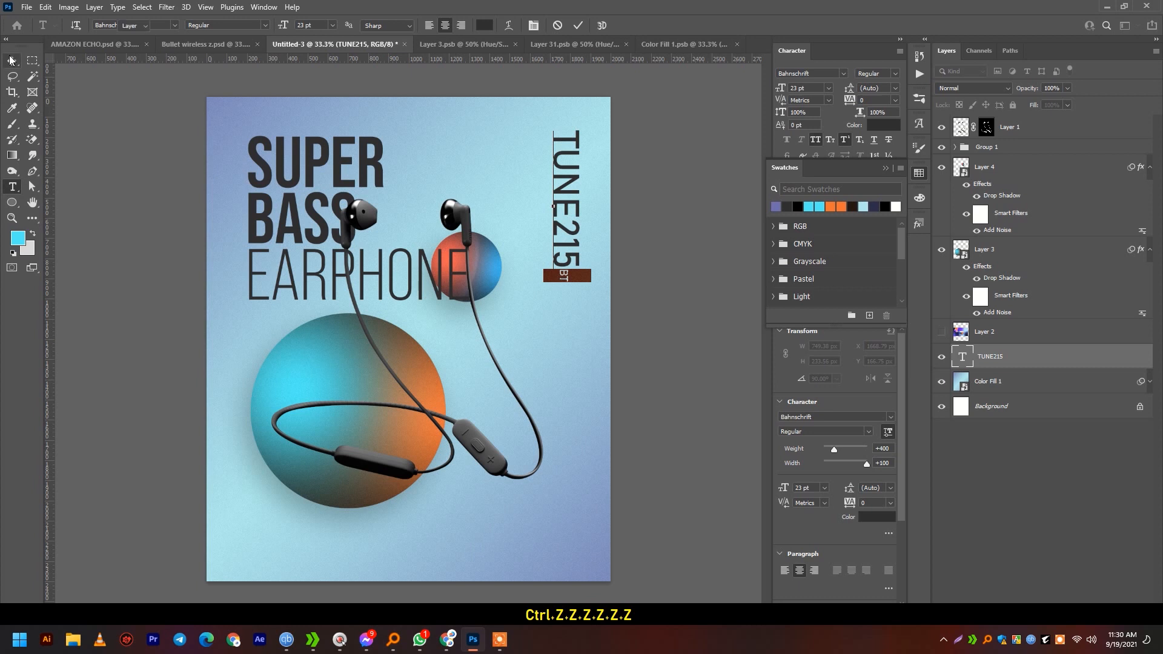
left_click(12, 60)
key("ctrl+z")
Step: Set the font of the whole vertical TUNE215 text to Bahnschrift
left_click(12, 187)
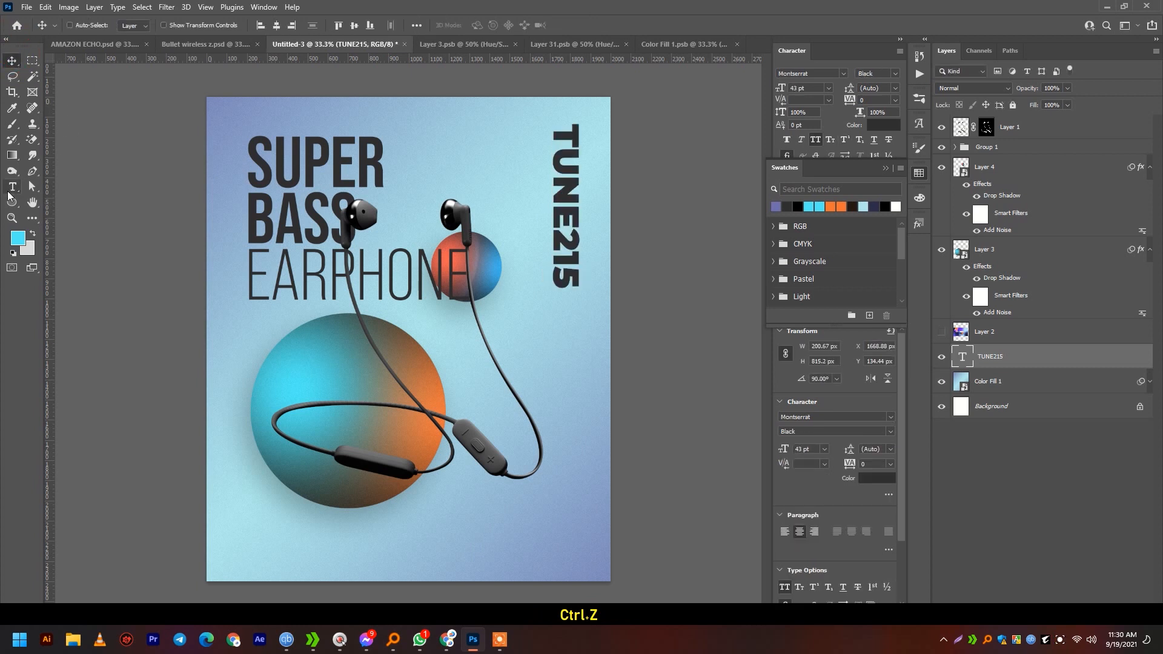
left_click(563, 206)
key("ctrl+a")
left_click(174, 25)
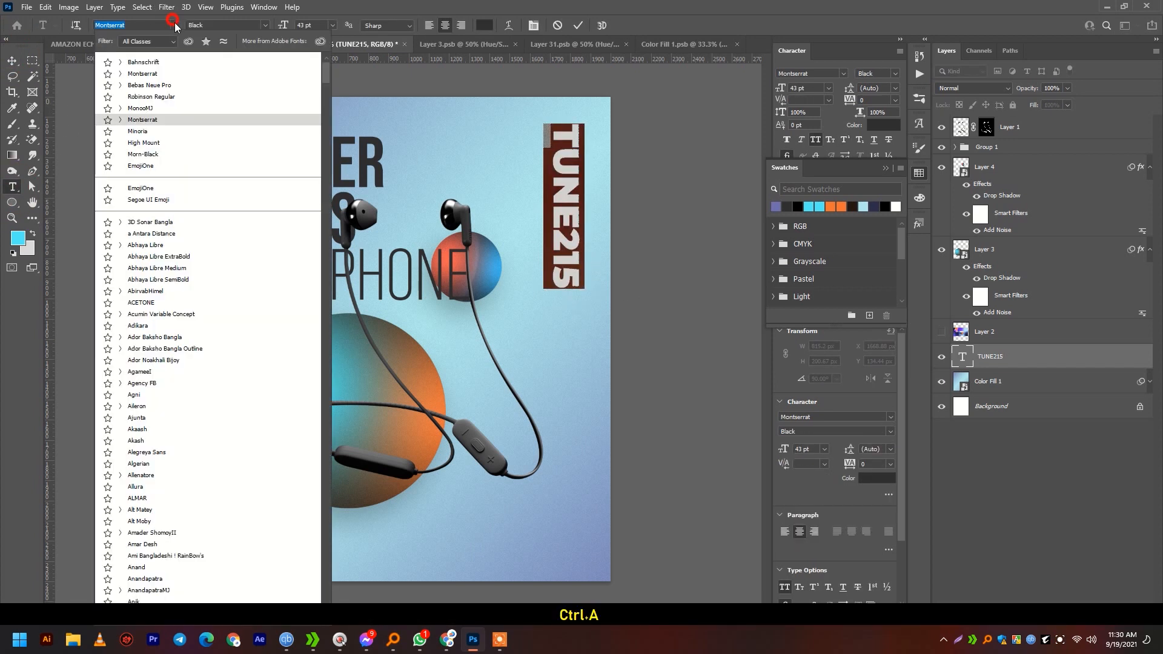
left_click(169, 55)
Step: Append BT after TUNE215 in the vertical text and format those two letters as superscript
left_click(574, 287)
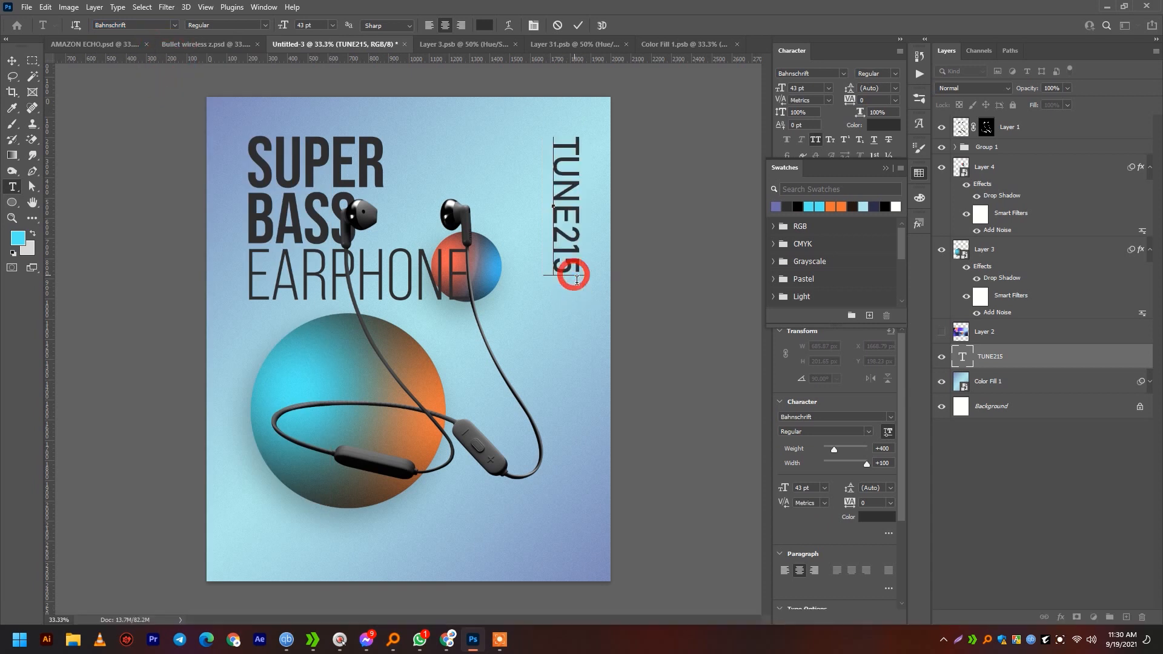
type("BD")
key("BackSpace")
type("T")
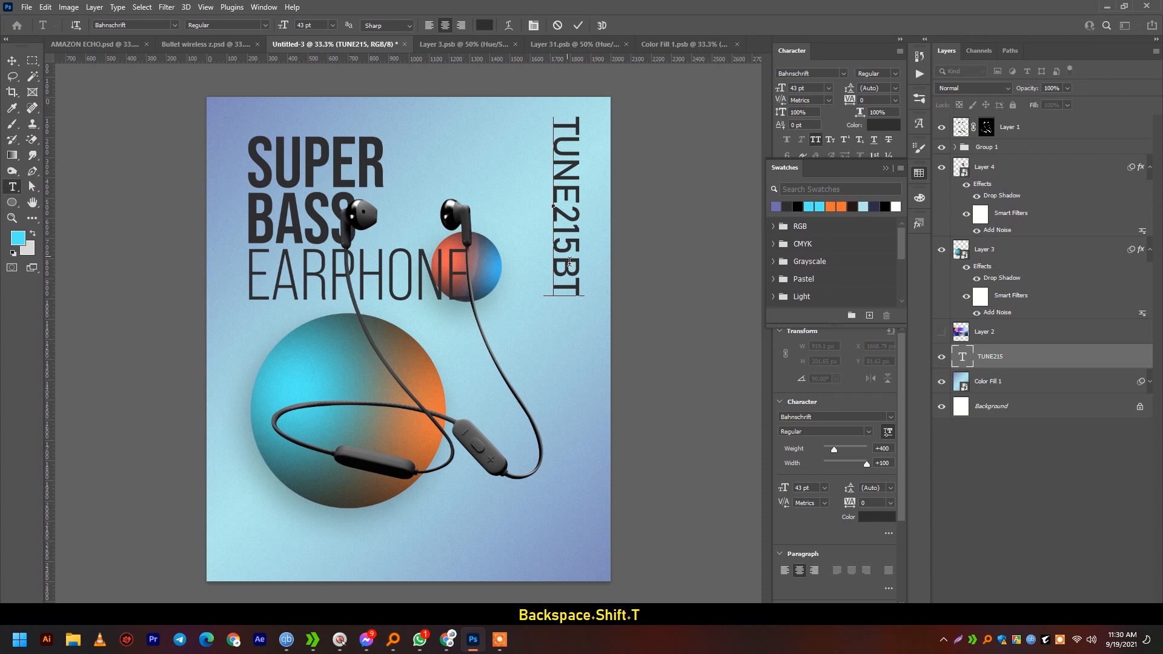
left_click_drag(569, 261, 572, 306)
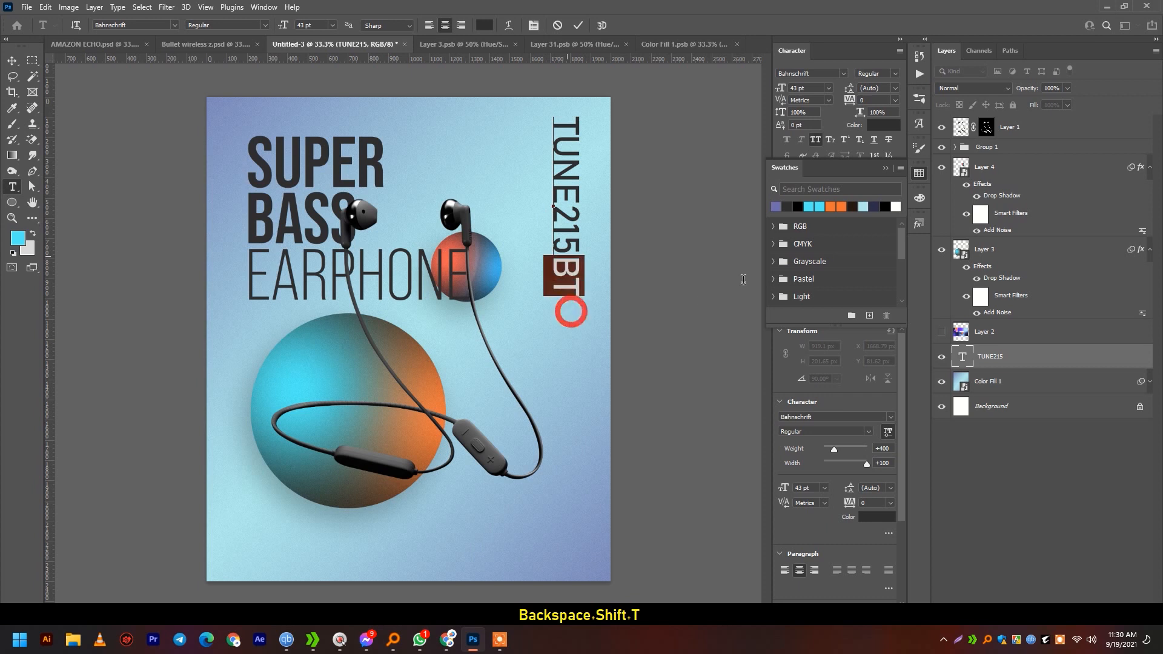
left_click(845, 141)
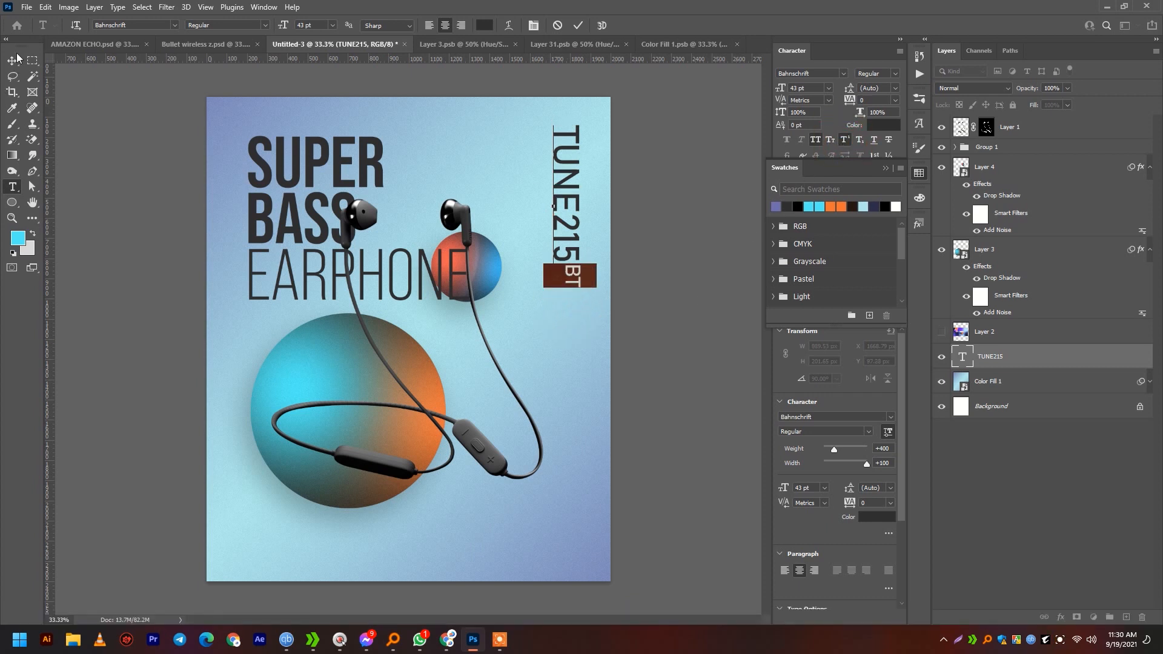
left_click(12, 60)
Step: Set the 215 characters of the vertical text to the Bold style
left_click_drag(583, 241, 583, 267)
left_click(11, 183)
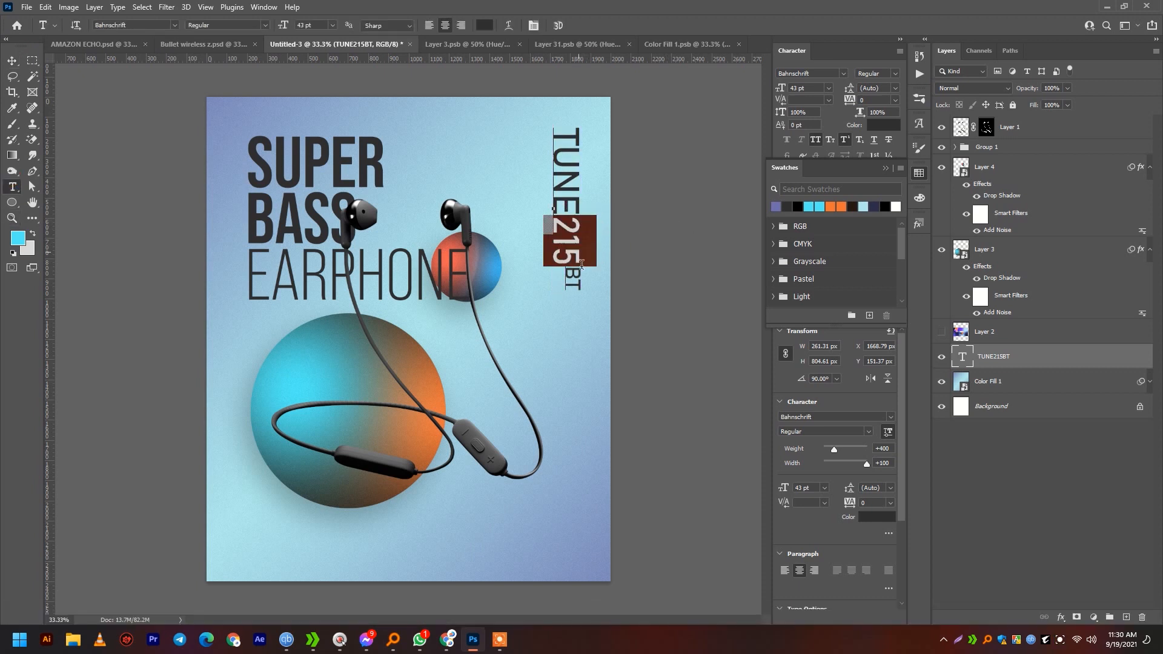
left_click(264, 24)
left_click(241, 163)
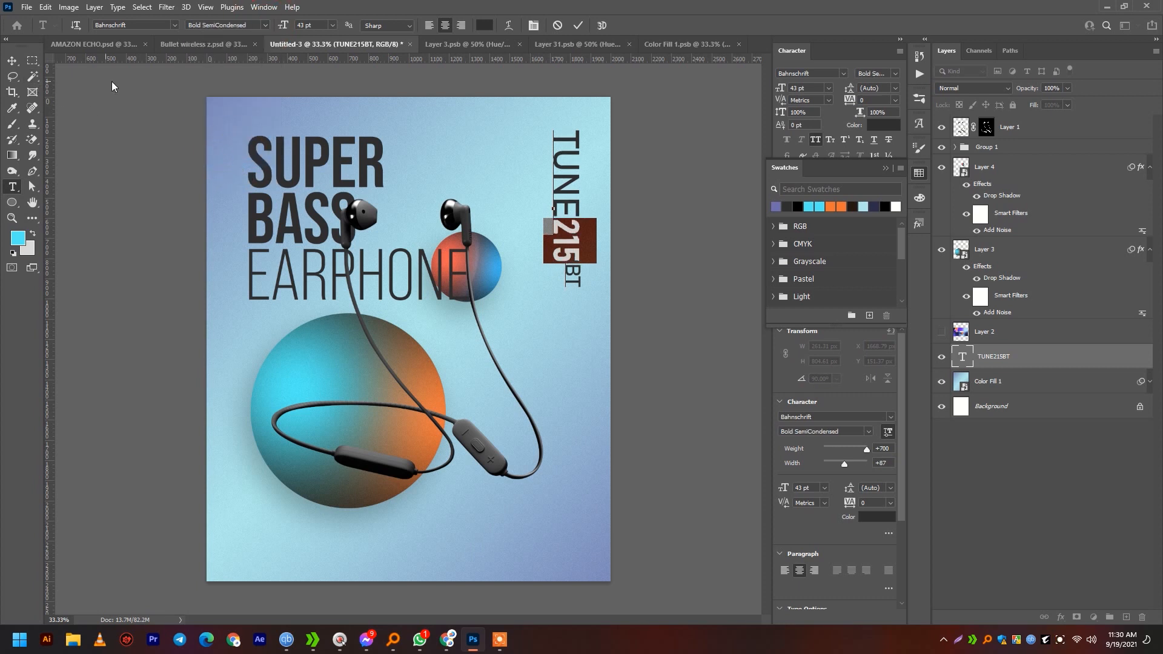
left_click(263, 25)
left_click(241, 169)
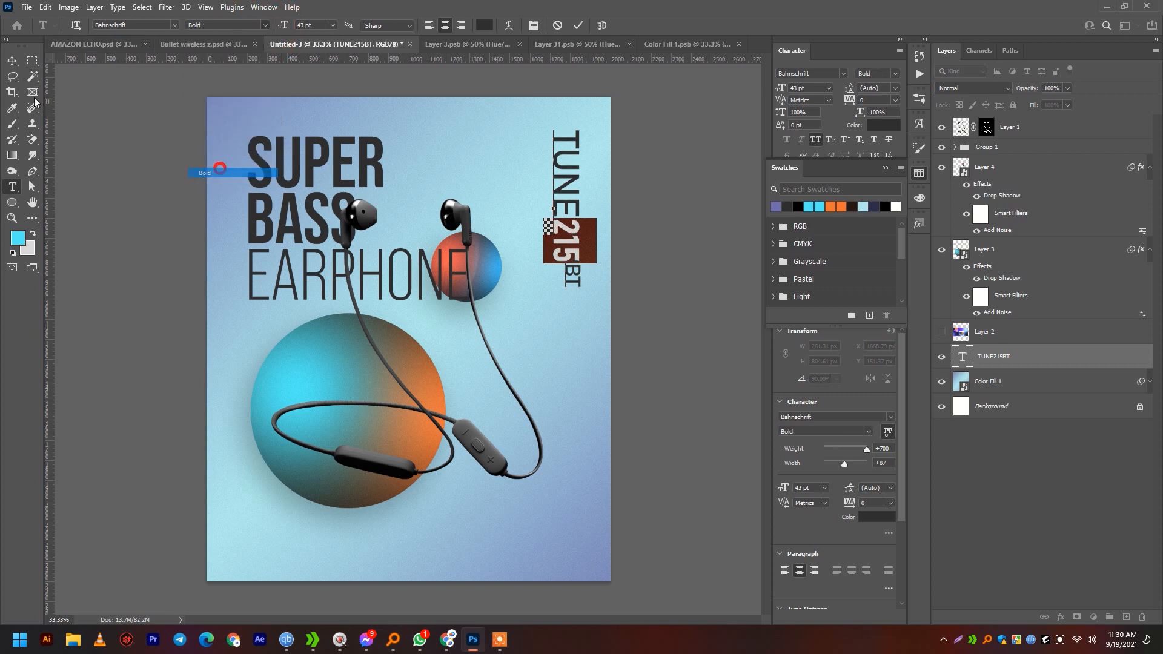
left_click(598, 206)
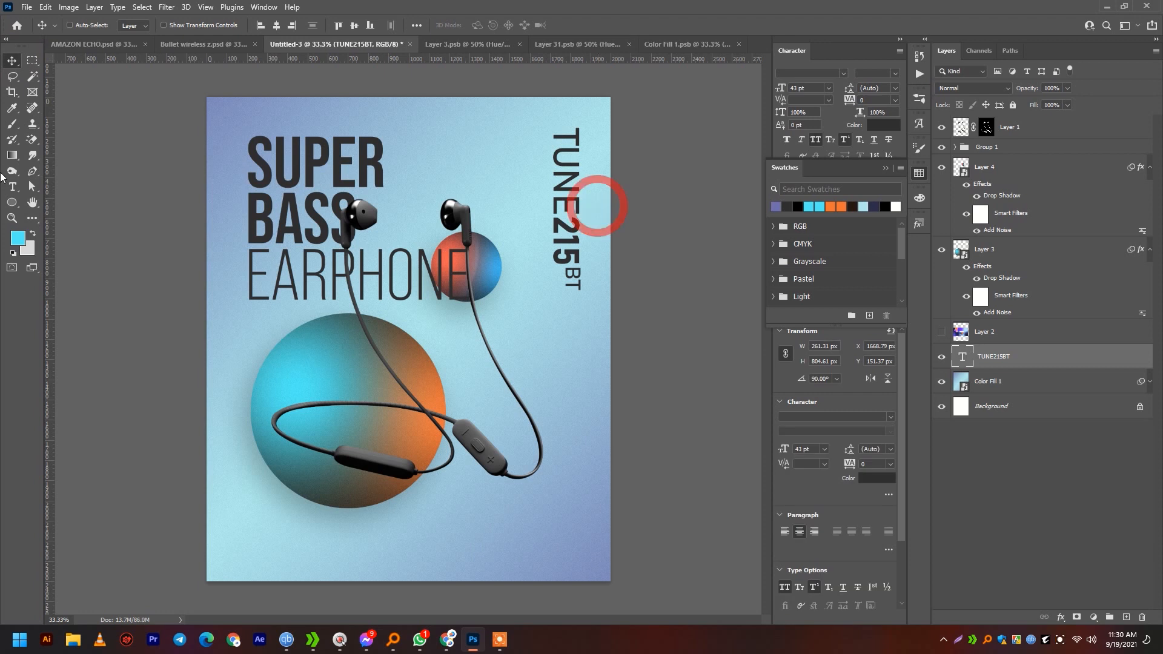
Step: Set the word TUNE to the Light style and move the vertical text down the poster's right edge, beside the large circle
left_click(12, 187)
left_click_drag(572, 217, 563, 124)
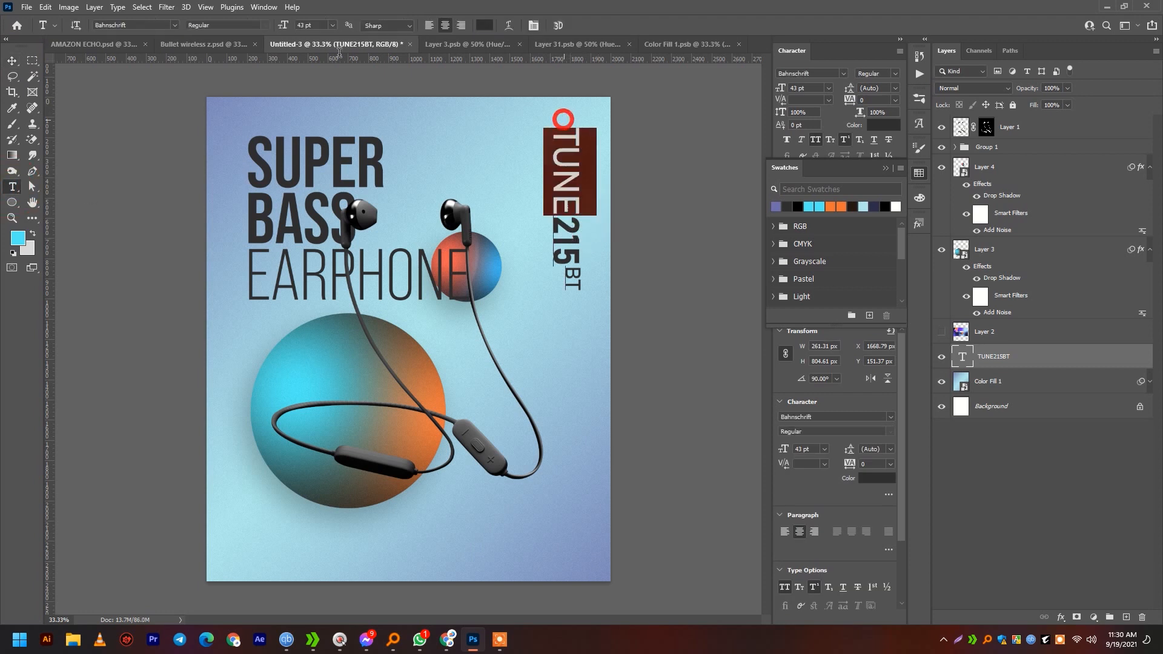
left_click(268, 26)
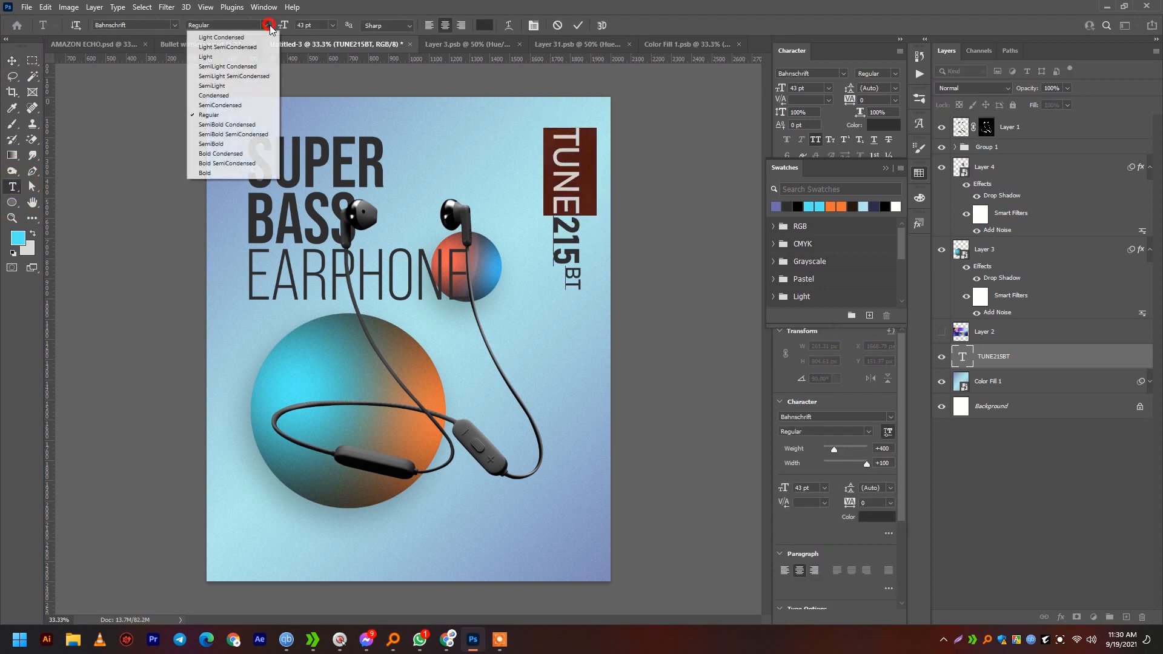
left_click(239, 56)
left_click(12, 60)
left_click_drag(556, 262, 567, 425)
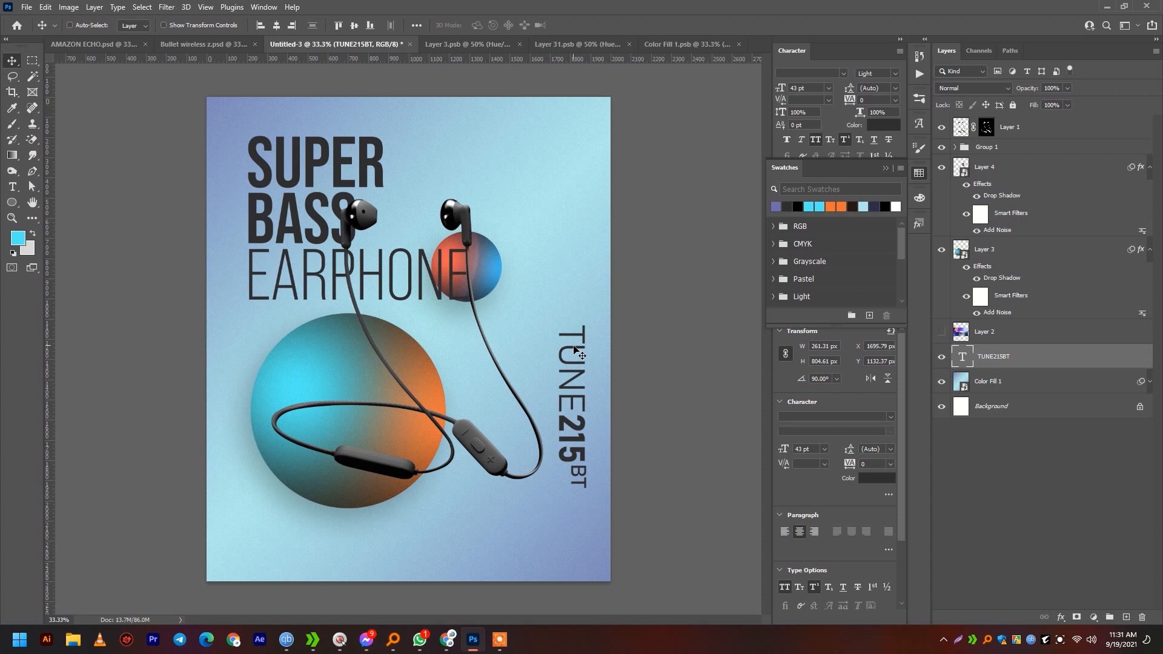
left_click(1059, 641)
left_click(789, 617)
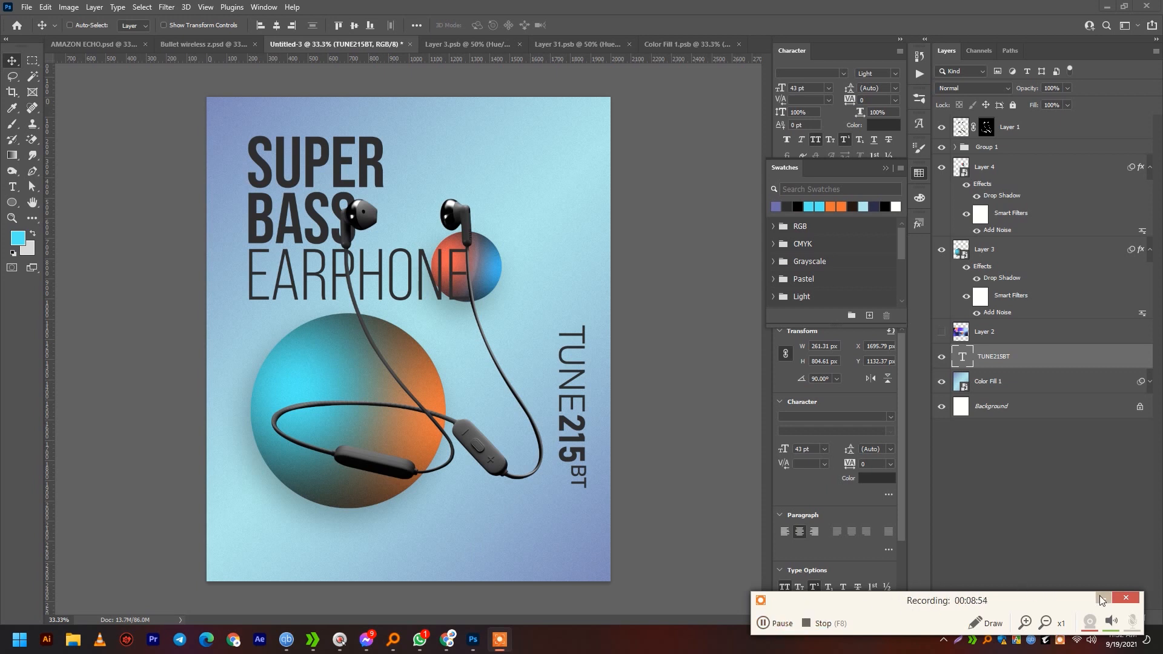
left_click(1101, 599)
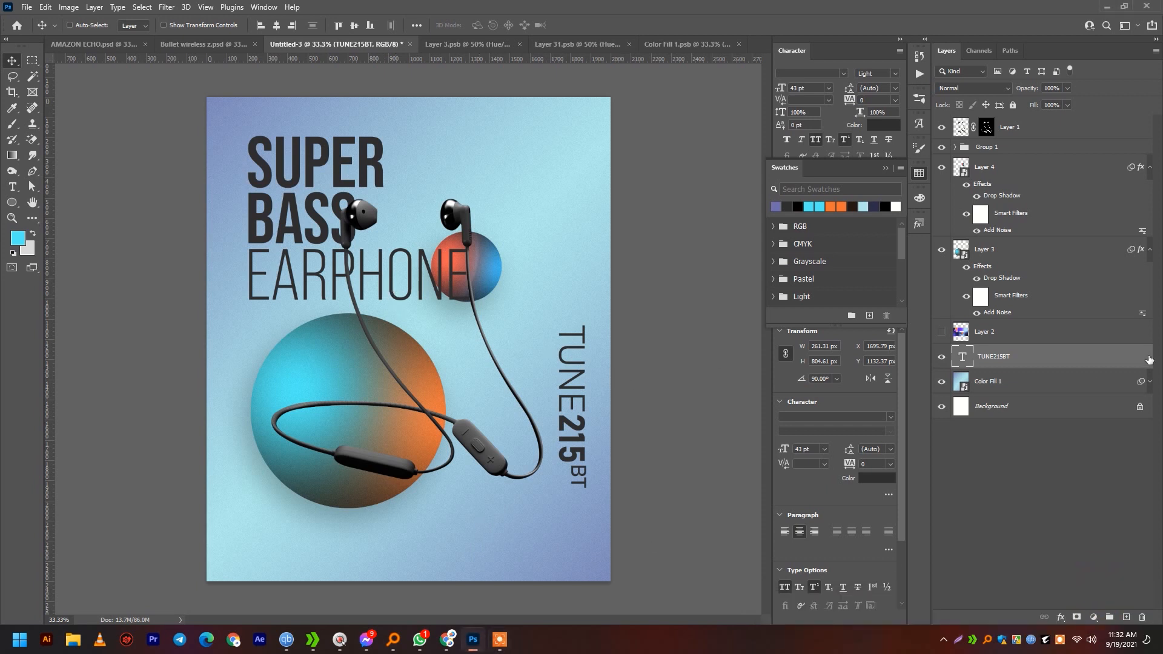
Step: Add an empty layer directly above the Color Fill 1 background layer and activate the Curvature Pen tool
left_click(1022, 386)
left_click(1125, 617)
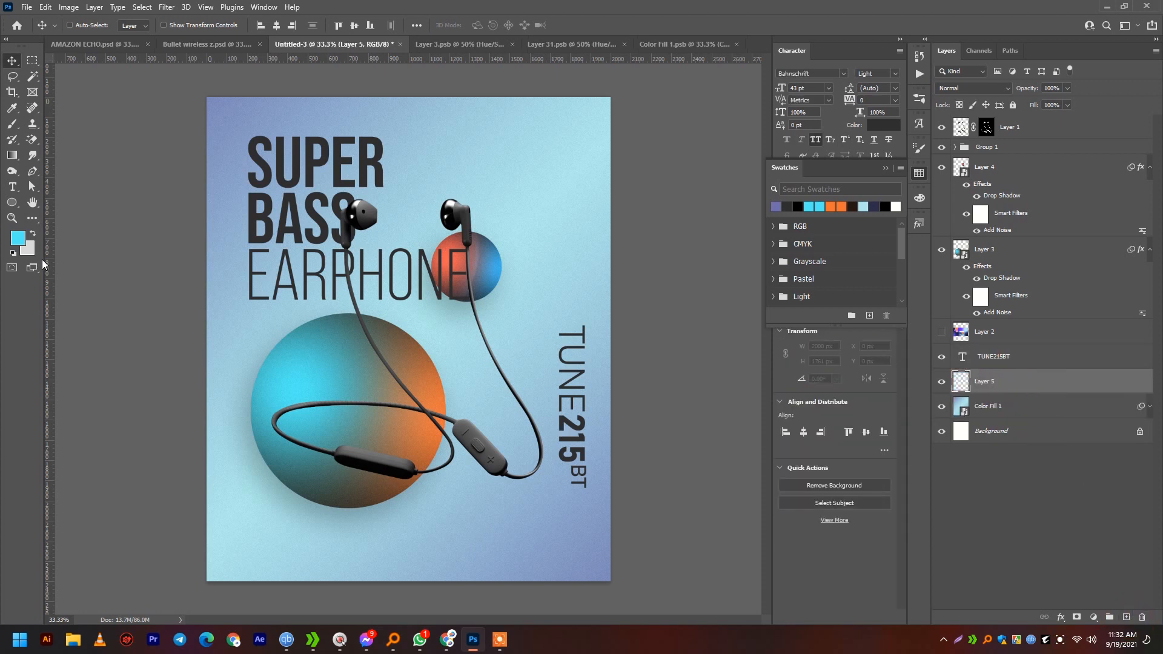
left_click(32, 171)
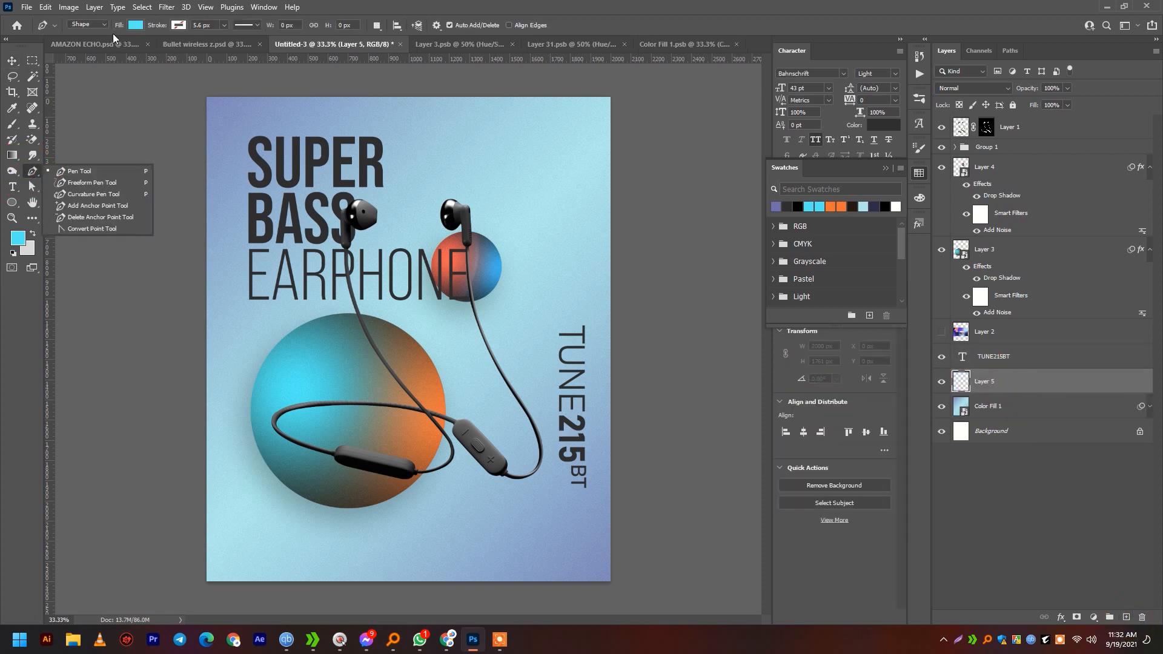
left_click(74, 194)
Step: Set the shape options to no fill and a white stroke about 32 px wide
left_click(178, 24)
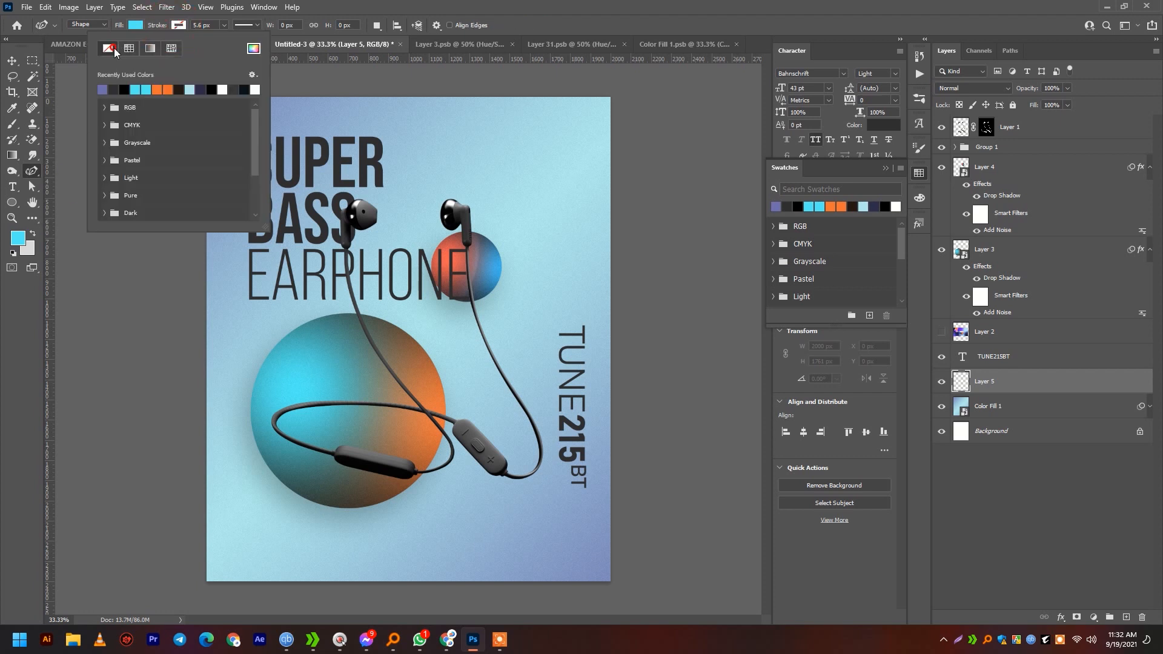
left_click(136, 26)
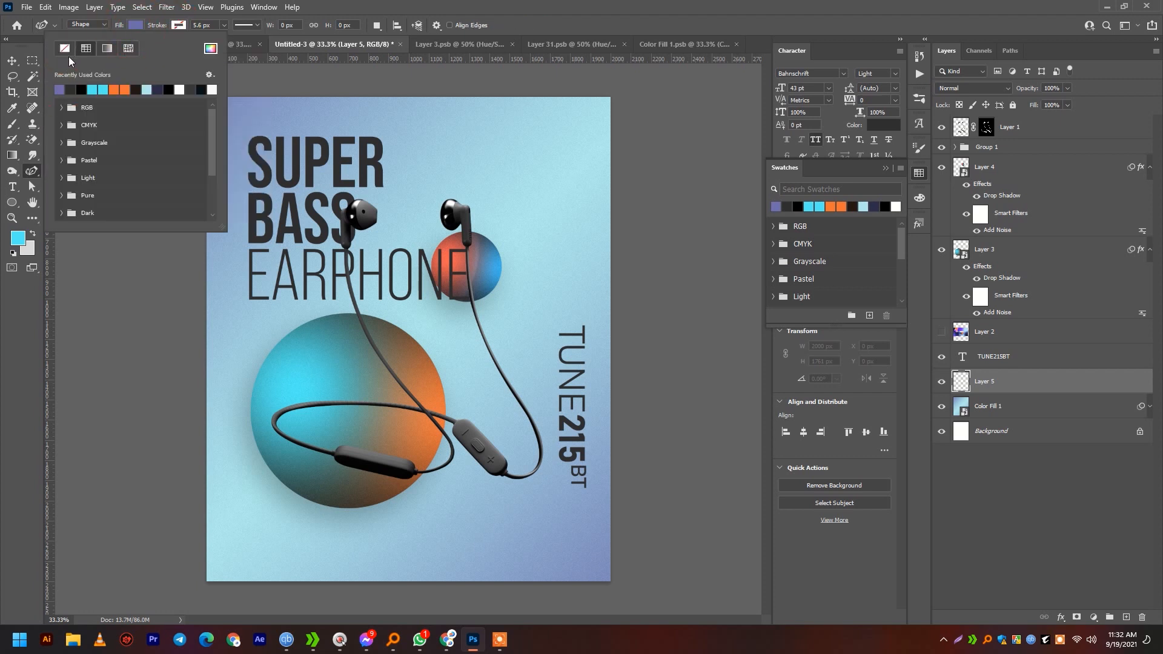
left_click(172, 25)
left_click(178, 24)
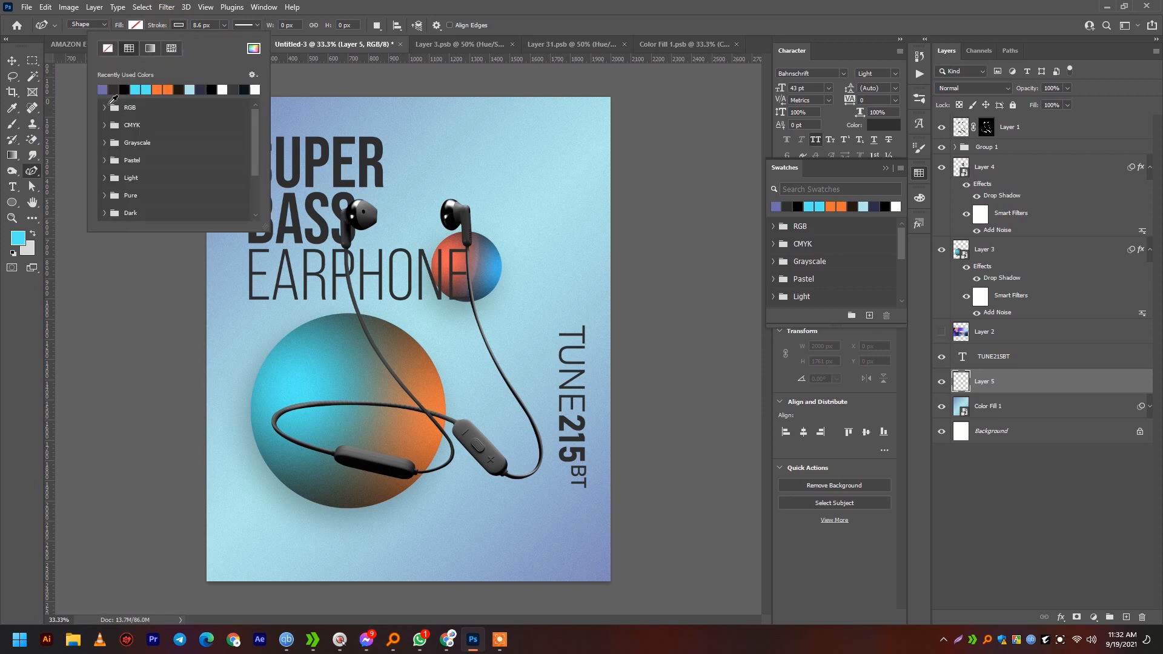
left_click(223, 90)
left_click(224, 25)
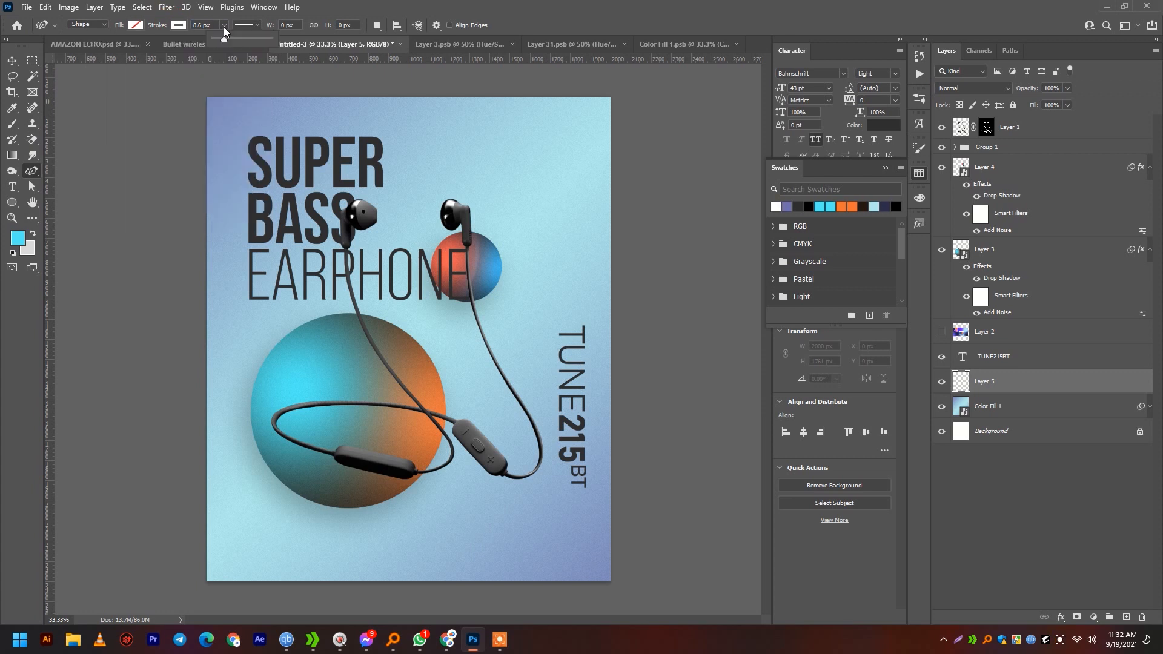
left_click_drag(226, 36, 269, 38)
Step: Draw a flowing S-shaped curve across the poster, starting and ending beyond its side edges and dipping beside the large circle
left_click(162, 328)
left_click(390, 311)
left_click(530, 368)
key("ctrl+z")
left_click(376, 482)
left_click(586, 353)
left_click(653, 151)
key("ctrl")
key("ctrl")
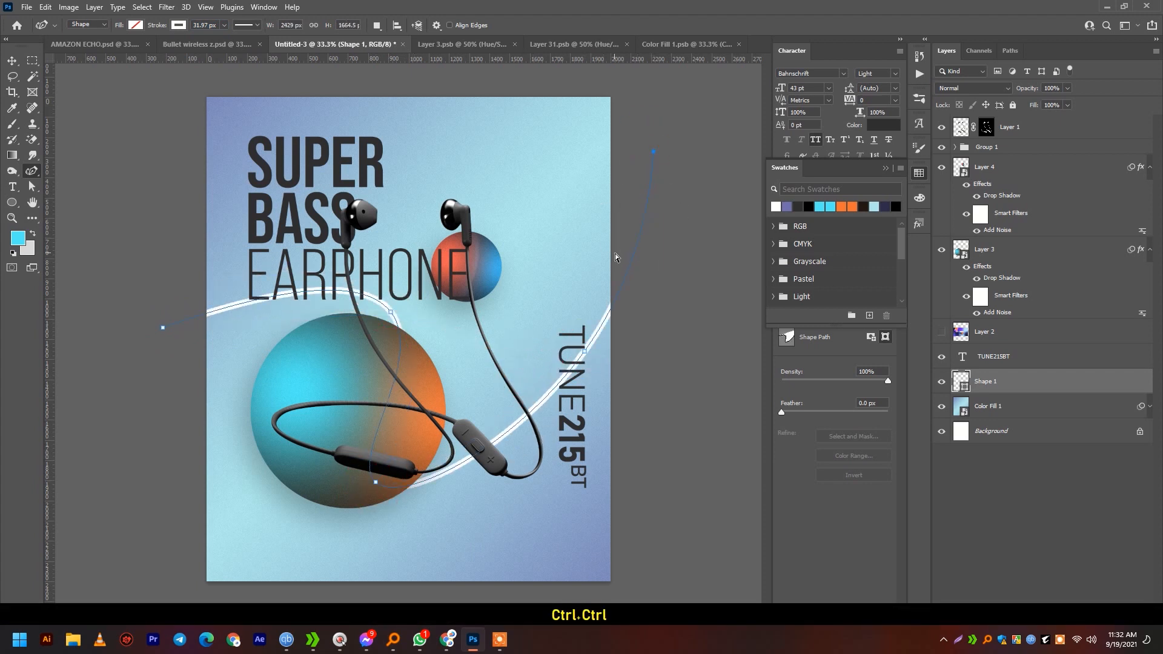
Step: Move the white curve up behind the headline and lower its opacity to 17%
left_click(9, 62)
left_click_drag(585, 354, 615, 151)
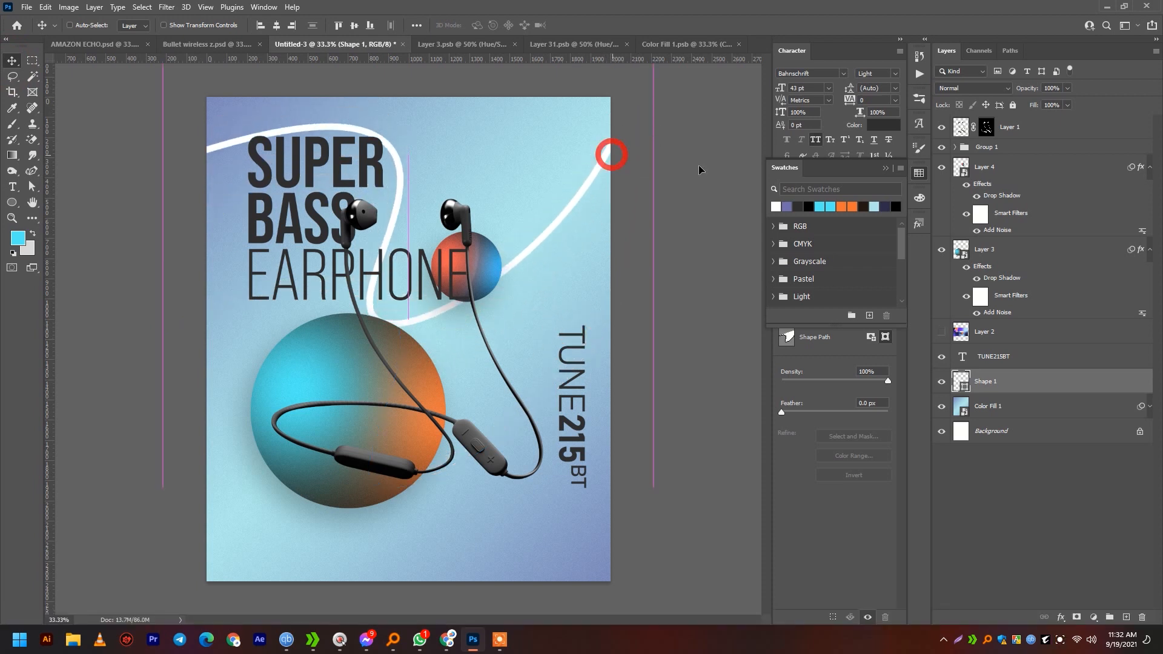
left_click(1018, 102)
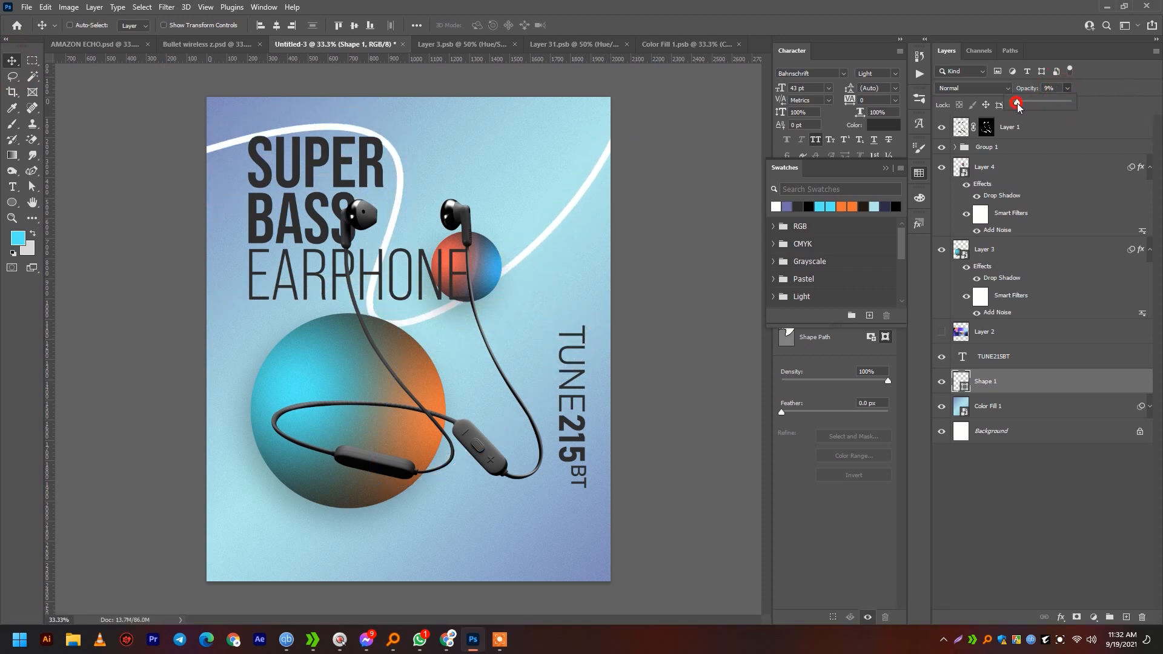
left_click_drag(1021, 103, 1023, 103)
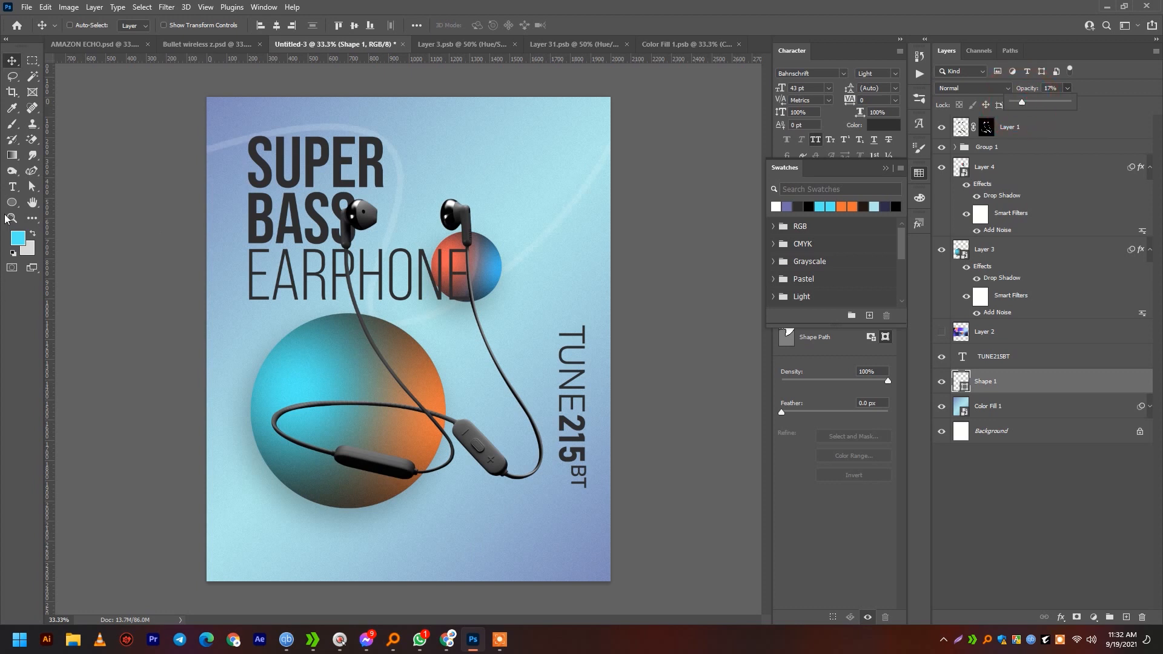
Step: Thin the curve's stroke to 12.97 px and place a duplicate of the curve behind the headline, offset from the original
key("u")
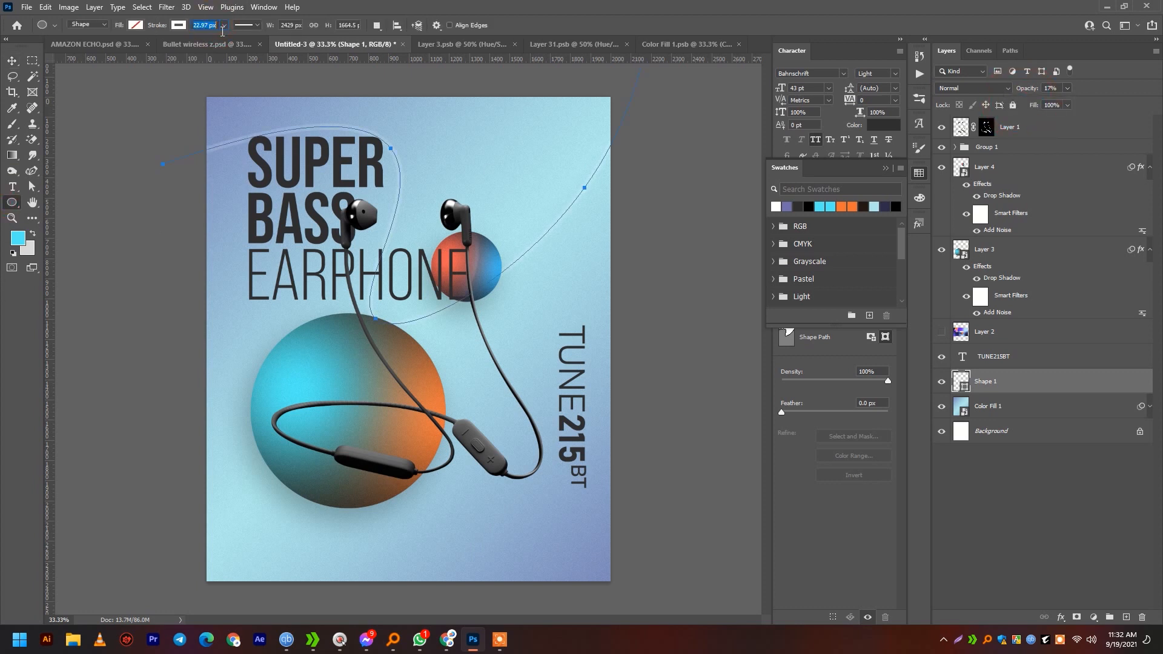
key("Return")
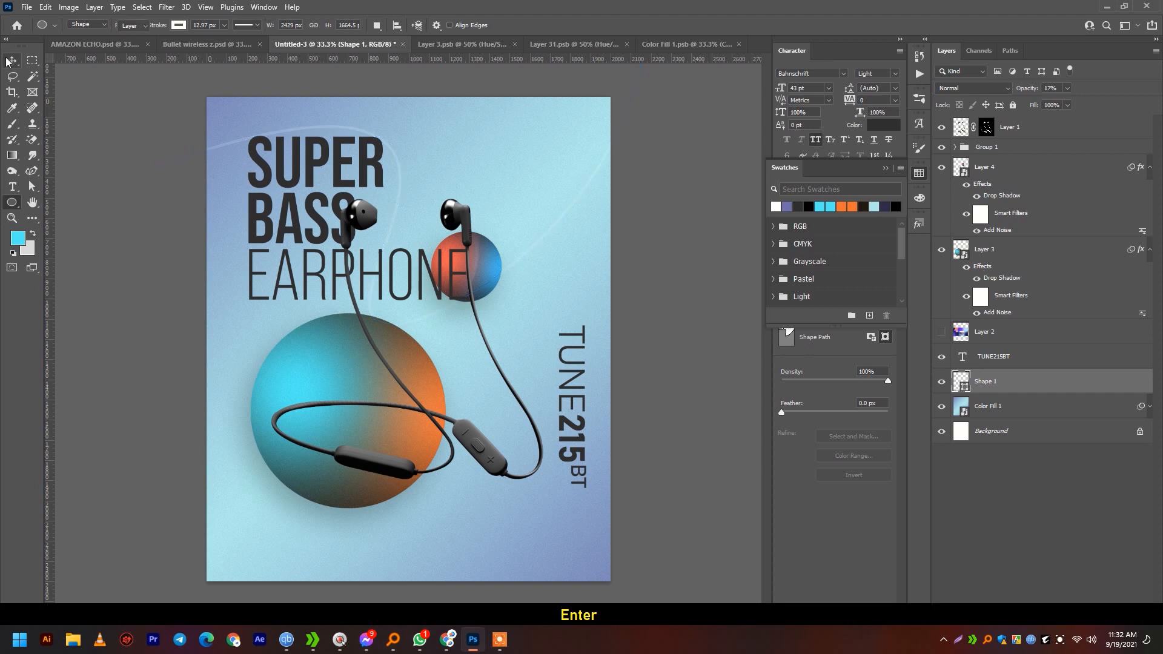
key("v")
left_click_drag(487, 210, 363, 112)
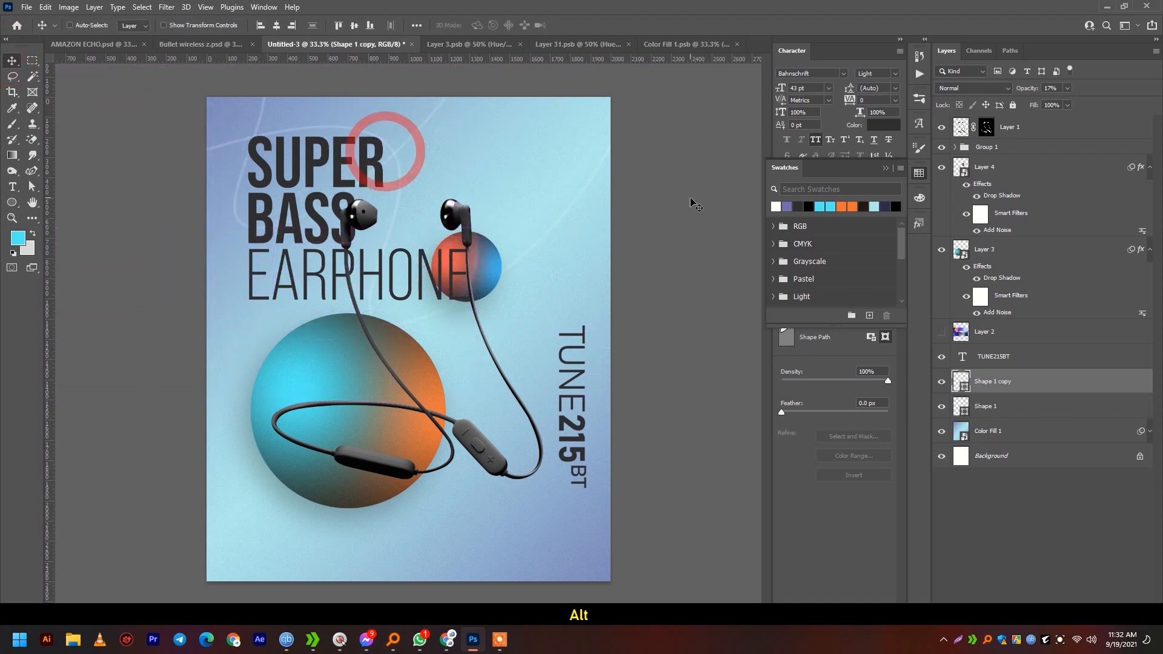
Step: Copy the footer group with contact details and Covers Mart logo from Bullet wireless z.psd onto the poster's bottom, centred horizontally
left_click(200, 47)
left_click(977, 160)
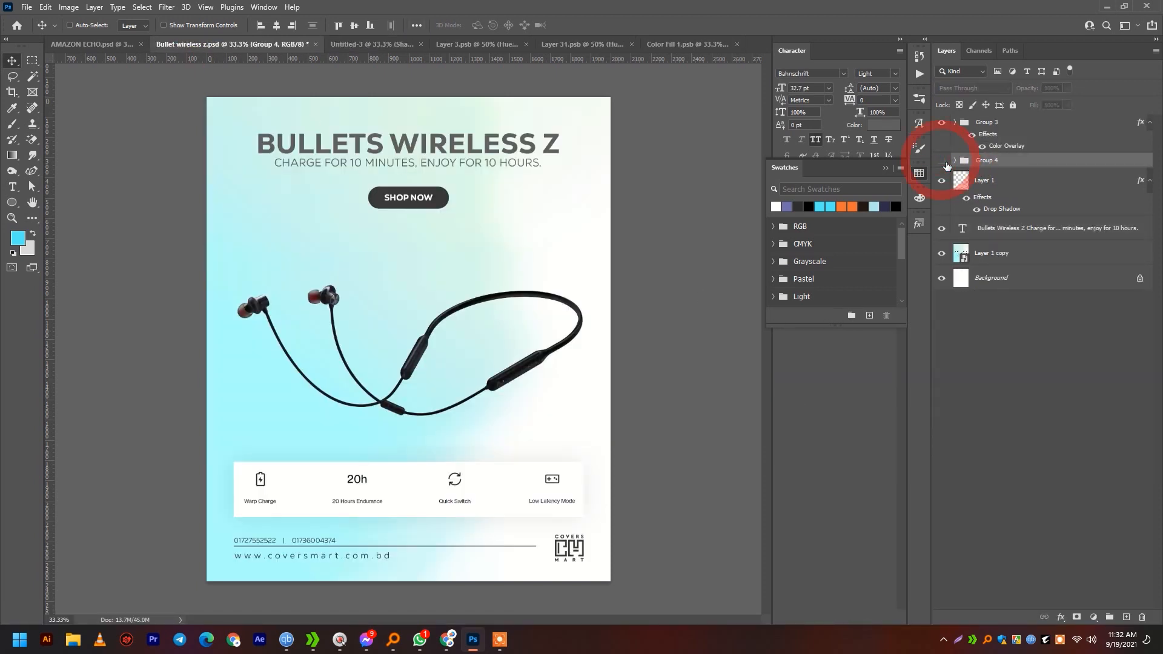
left_click(942, 123)
left_click(942, 124)
left_click(978, 126)
left_click_drag(485, 450, 533, 71)
left_click_drag(378, 51, 452, 543)
key("shift")
left_click(275, 26)
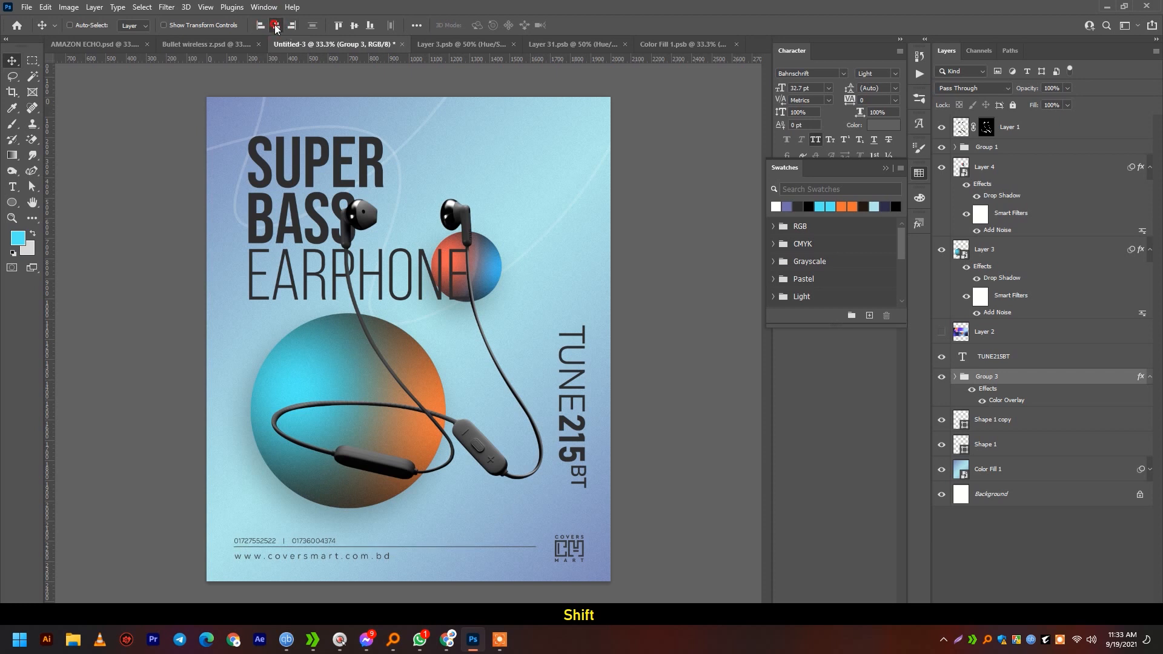
key("alt+shift")
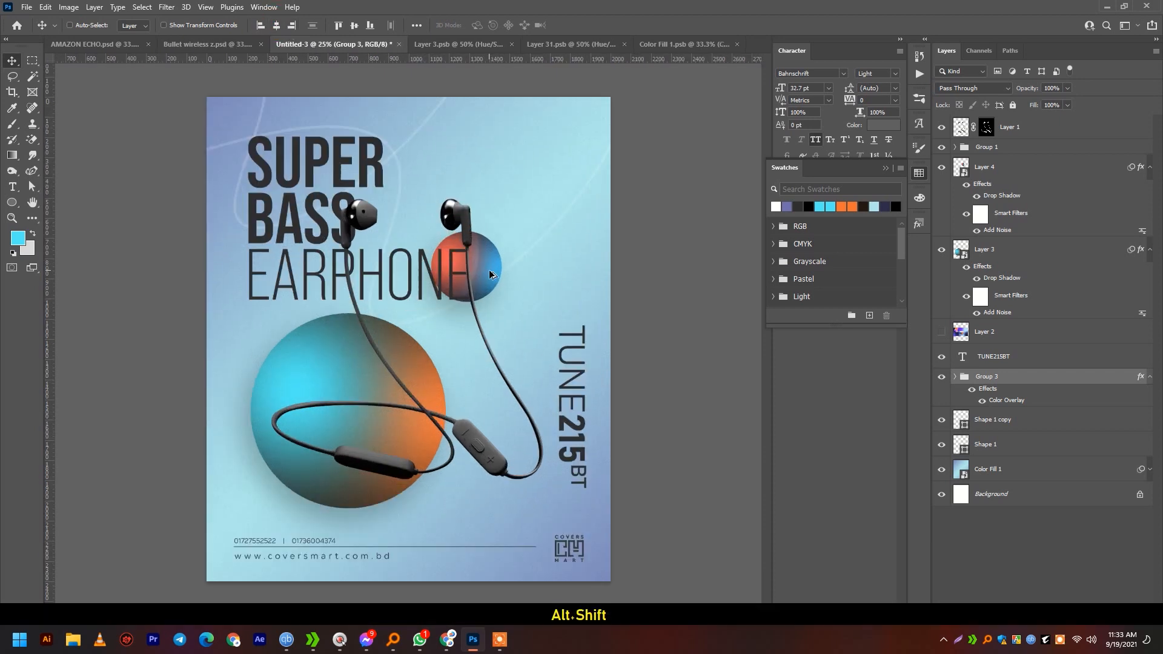
Step: Save the poster as a Photoshop file named Tune bt in the Sumash Tech folder
left_click(26, 7)
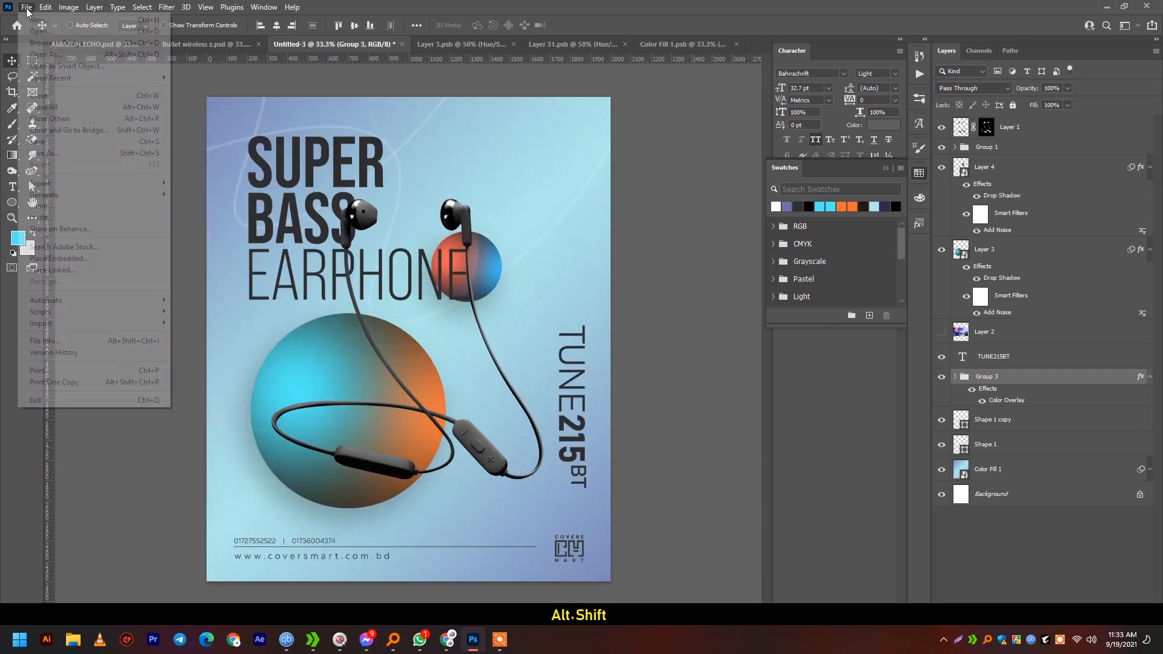
left_click(63, 152)
type("Tune bt")
key("Return")
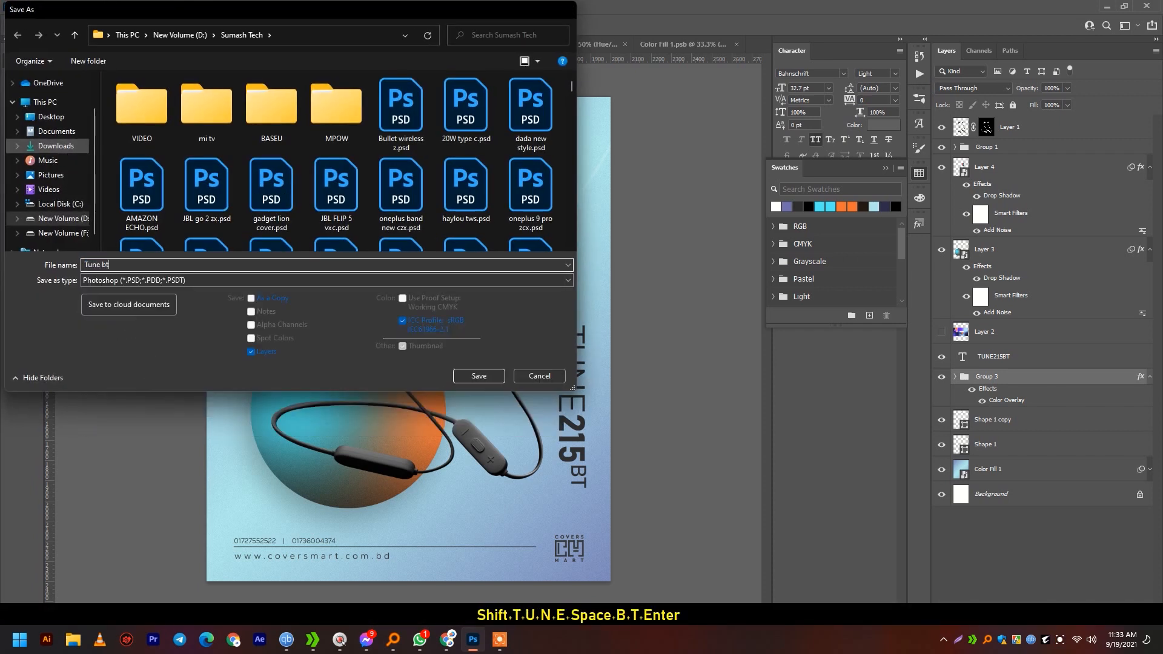
key("Return")
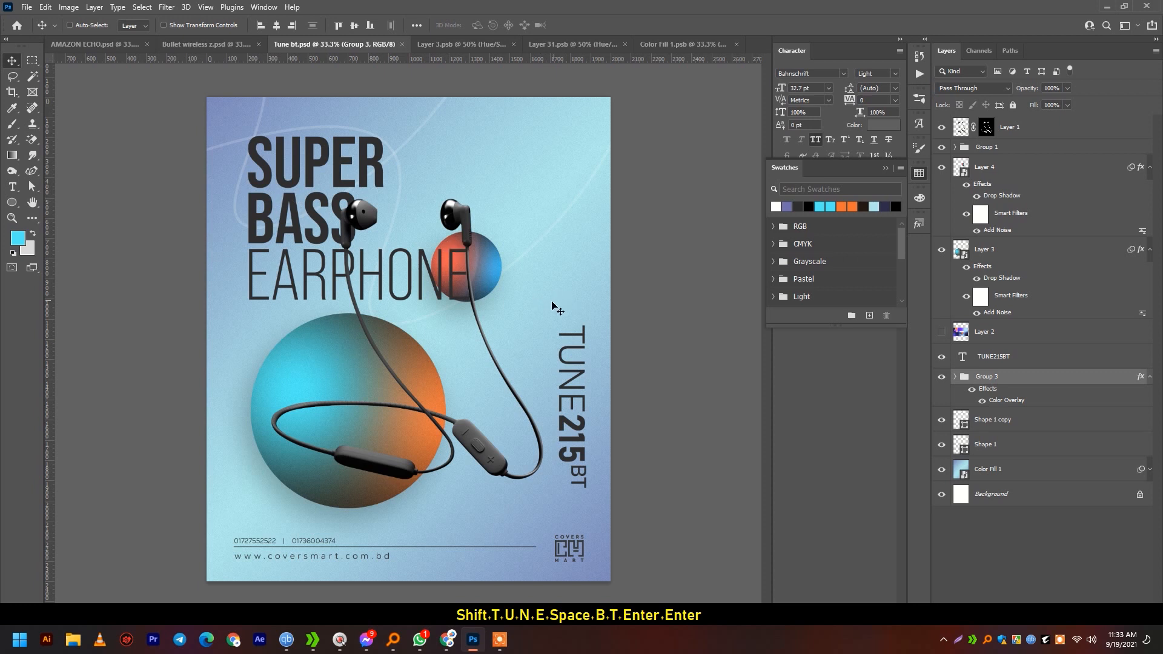